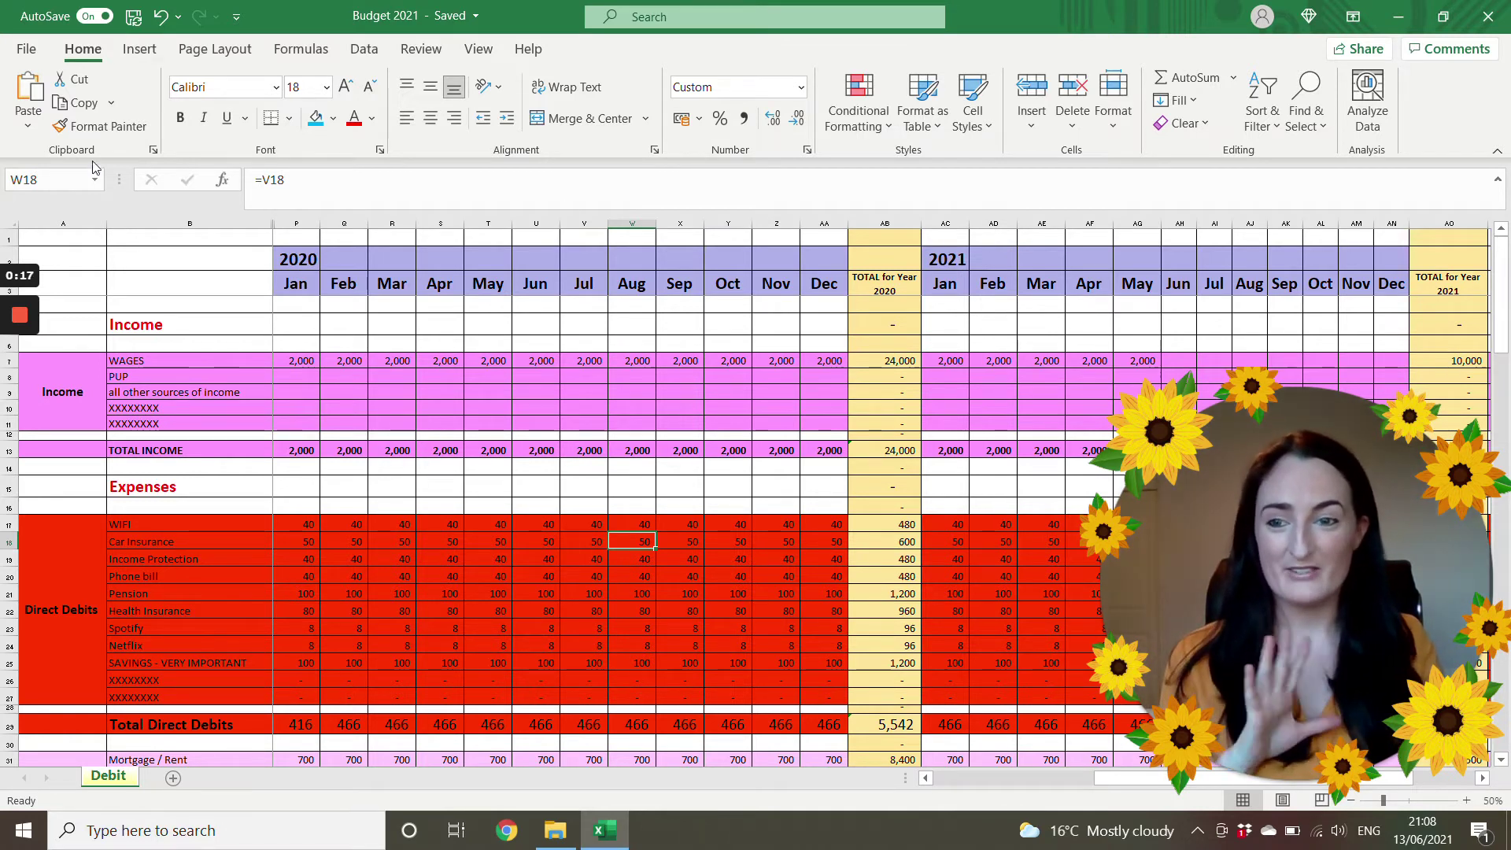
{"action": "mouse_move", "coordinate": [26, 410]}
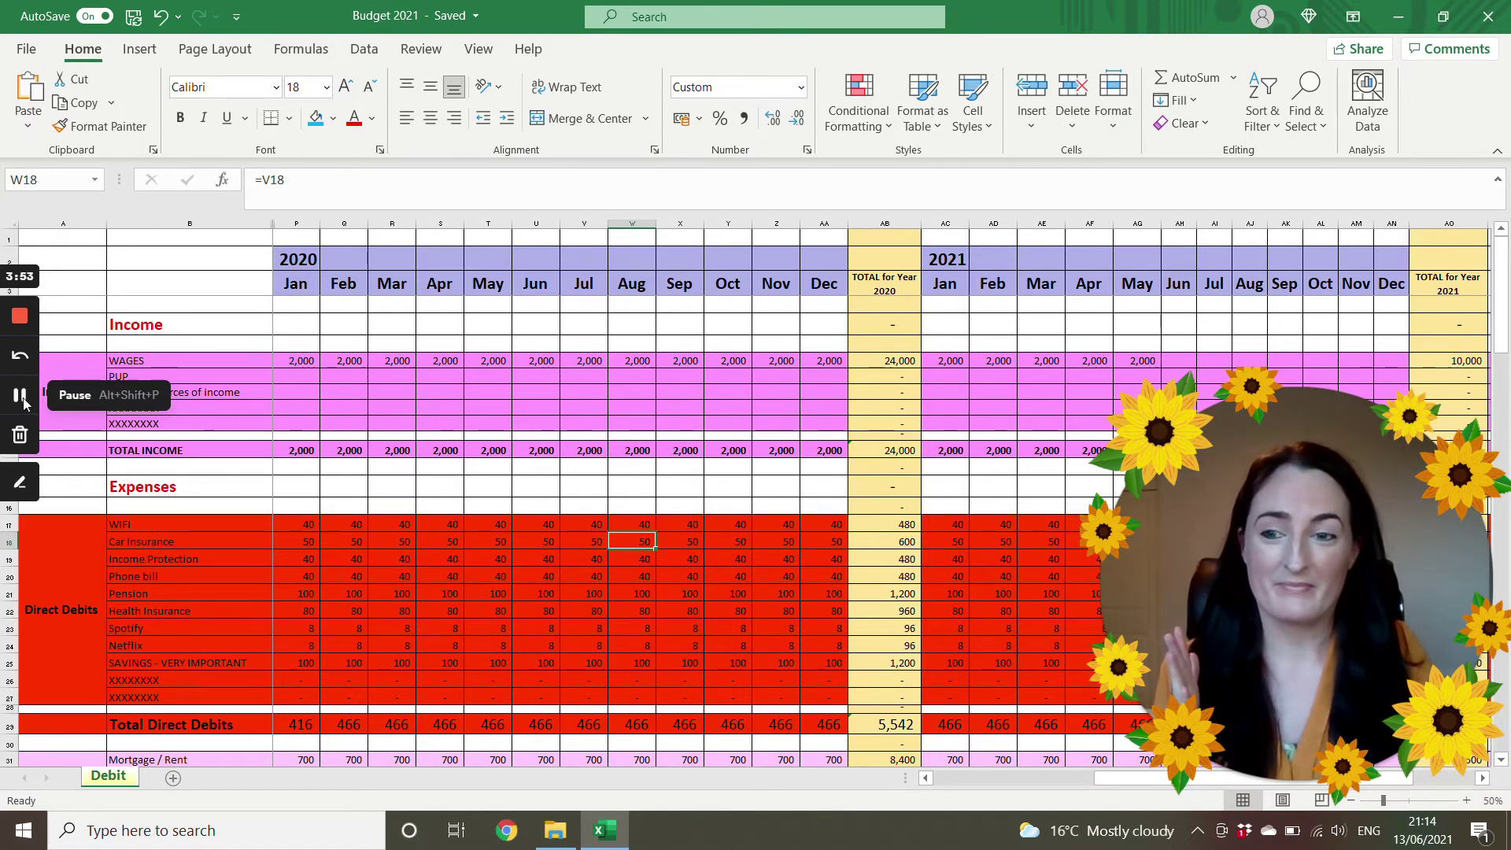
{"action": "left_click", "coordinate": [22, 400]}
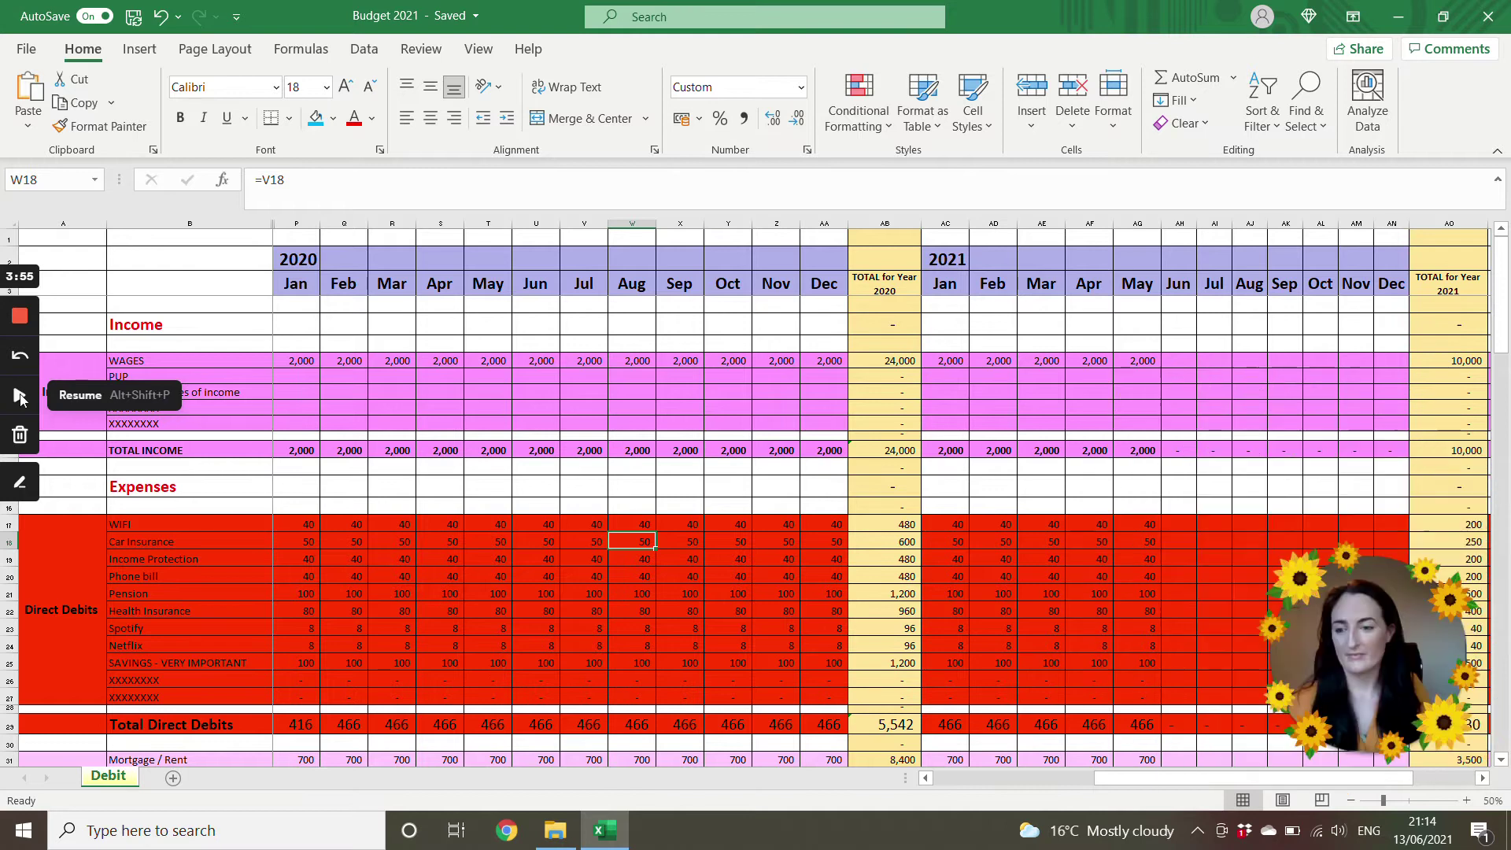
{"action": "left_click", "coordinate": [21, 400]}
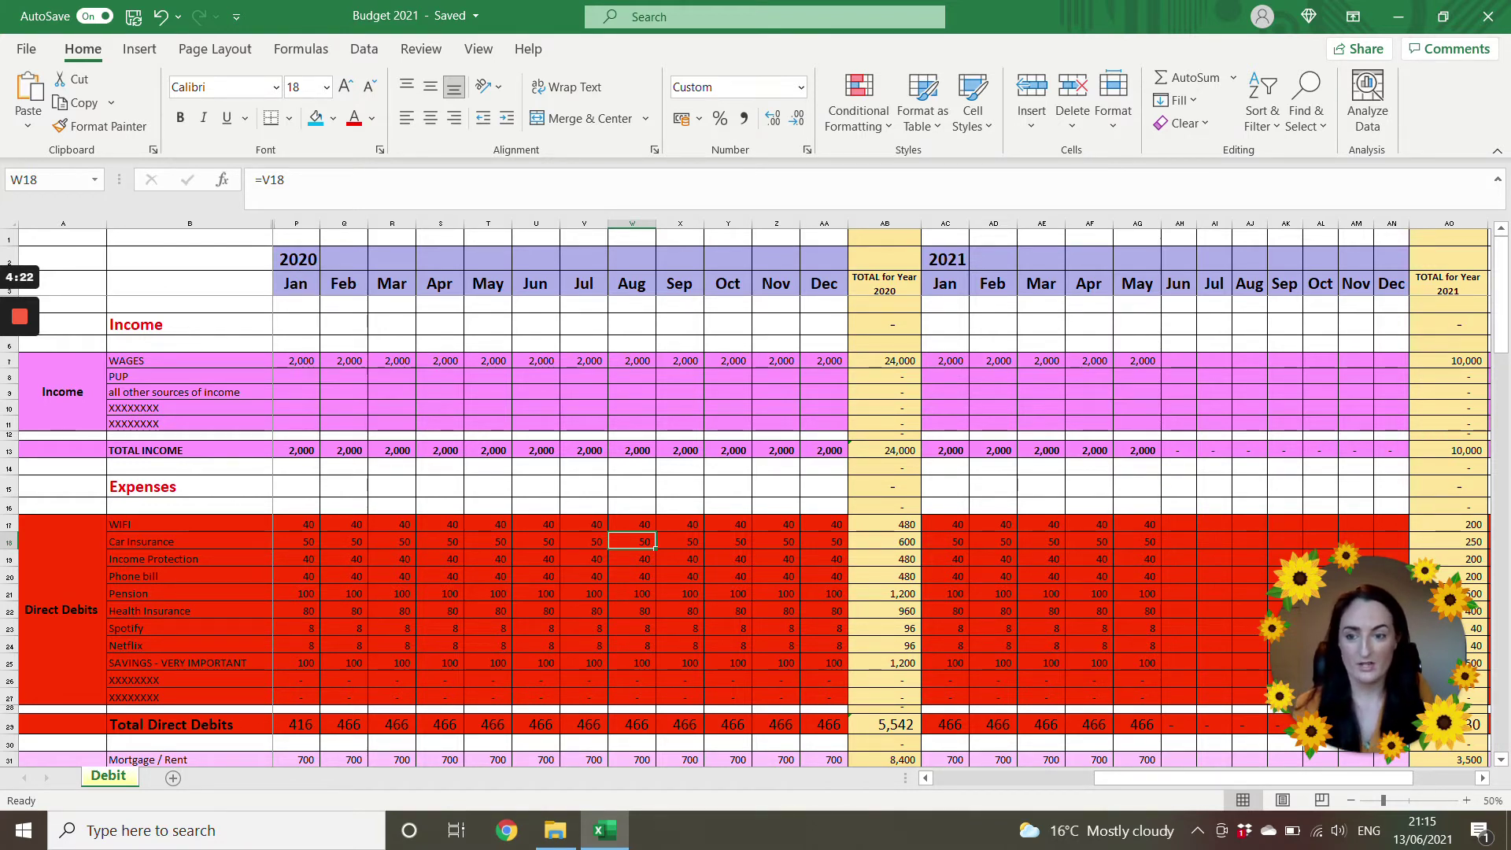
Review the 2020 income section, covering the monthly wages, the other income sources, the spare row and the Total Income row
{"action": "left_click", "coordinate": [295, 360]}
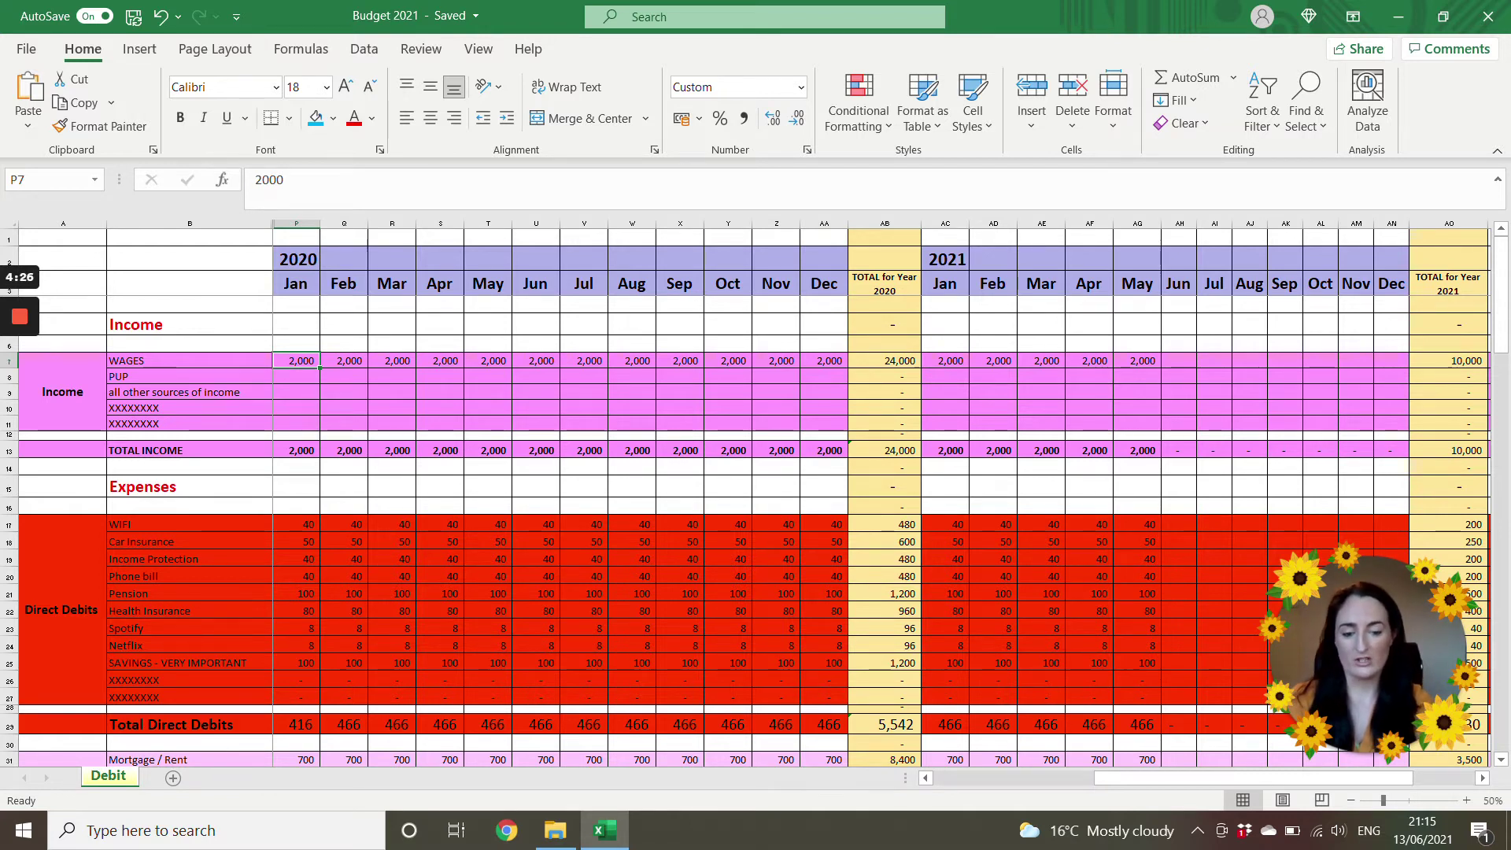
{"action": "key", "text": "Right"}
{"action": "key", "text": "Right"}
{"action": "key", "text": "Right"}
{"action": "key", "text": "Right"}
{"action": "key", "text": "Right"}
{"action": "key", "text": "Right"}
{"action": "key", "text": "Right"}
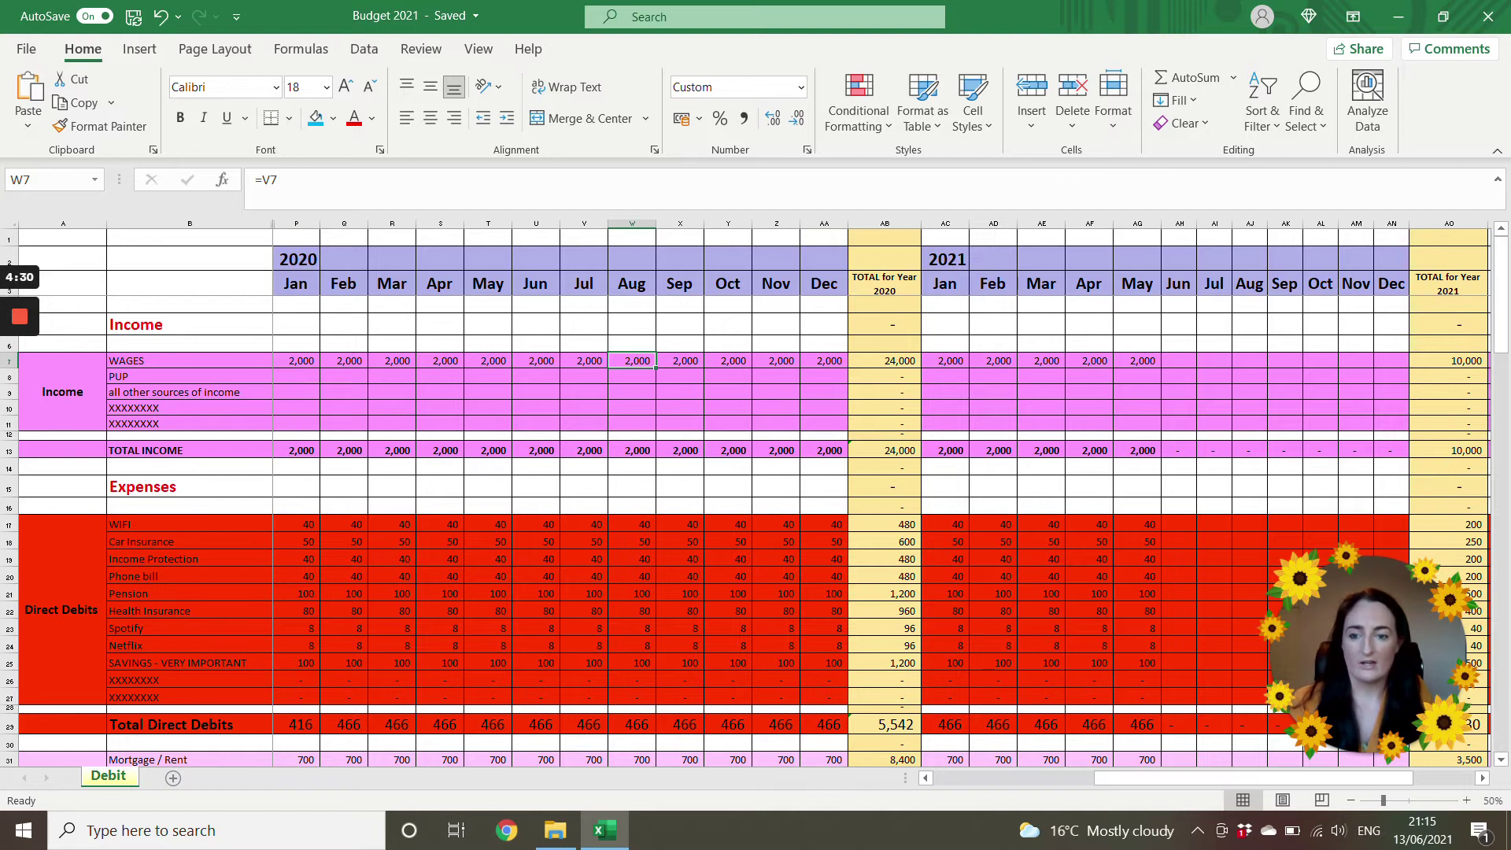
{"action": "left_click_drag", "start_coordinate": [295, 377], "coordinate": [824, 408]}
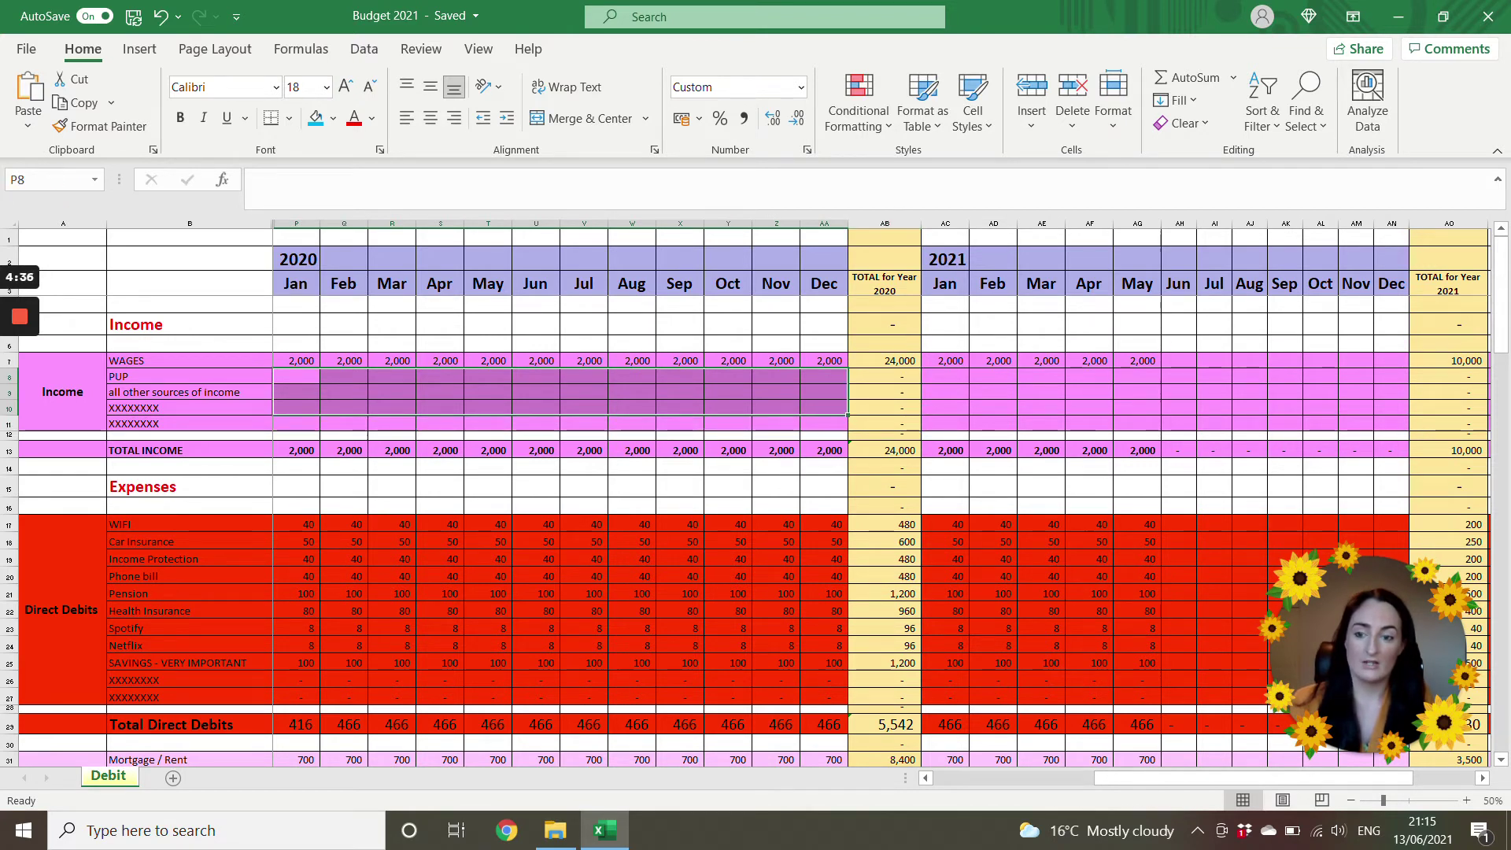
{"action": "left_click", "coordinate": [189, 407]}
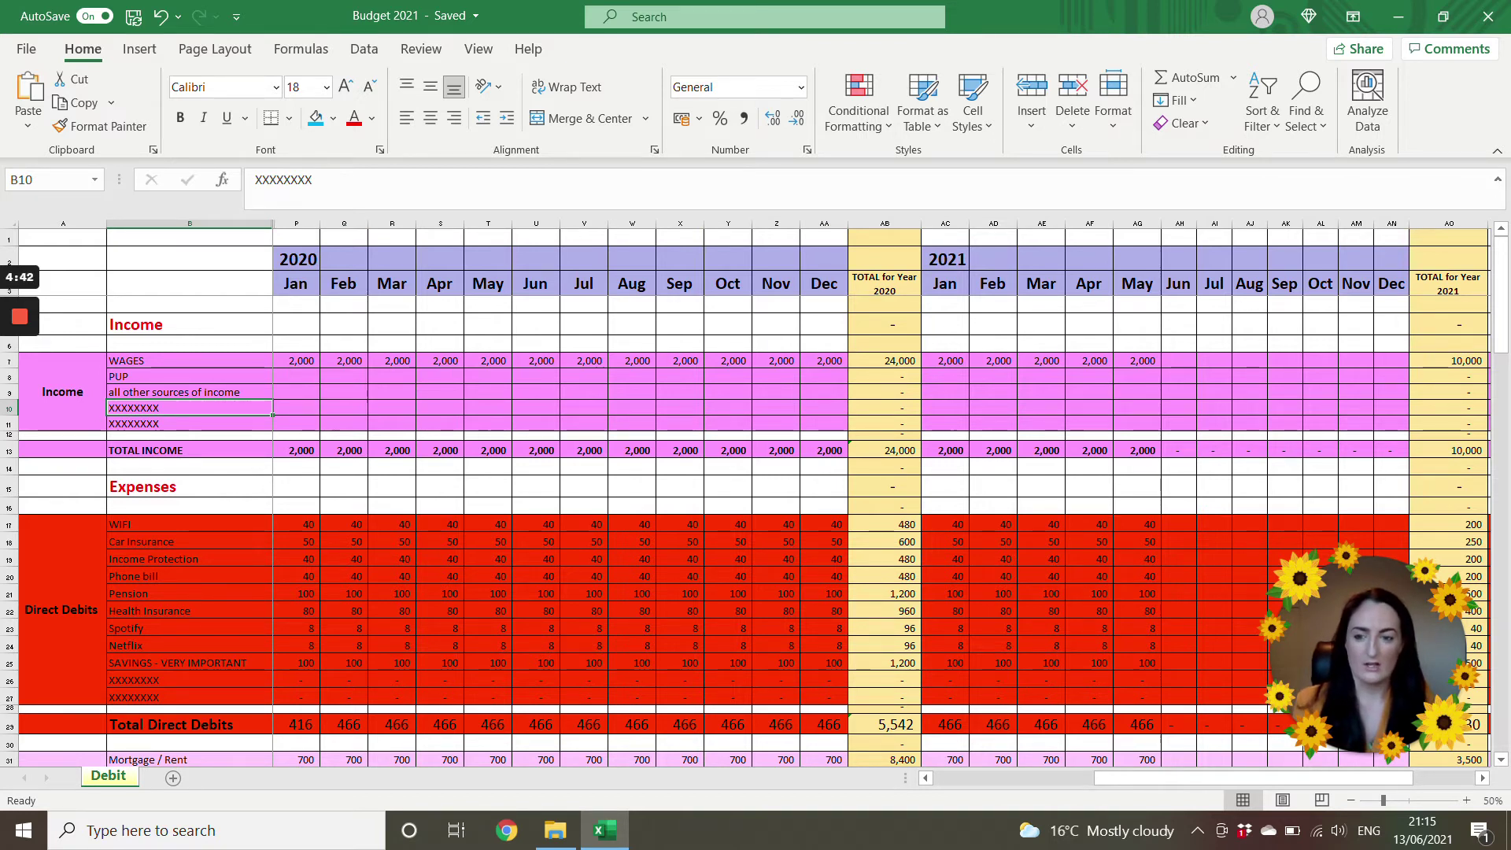
{"action": "left_click_drag", "start_coordinate": [302, 450], "coordinate": [824, 451]}
Review the Direct Debits rows from WIFI to savings for 2020, their monthly totals and the first spare placeholder row
{"action": "scroll", "coordinate": [755, 504], "scroll_direction": "down", "scroll_amount": 1}
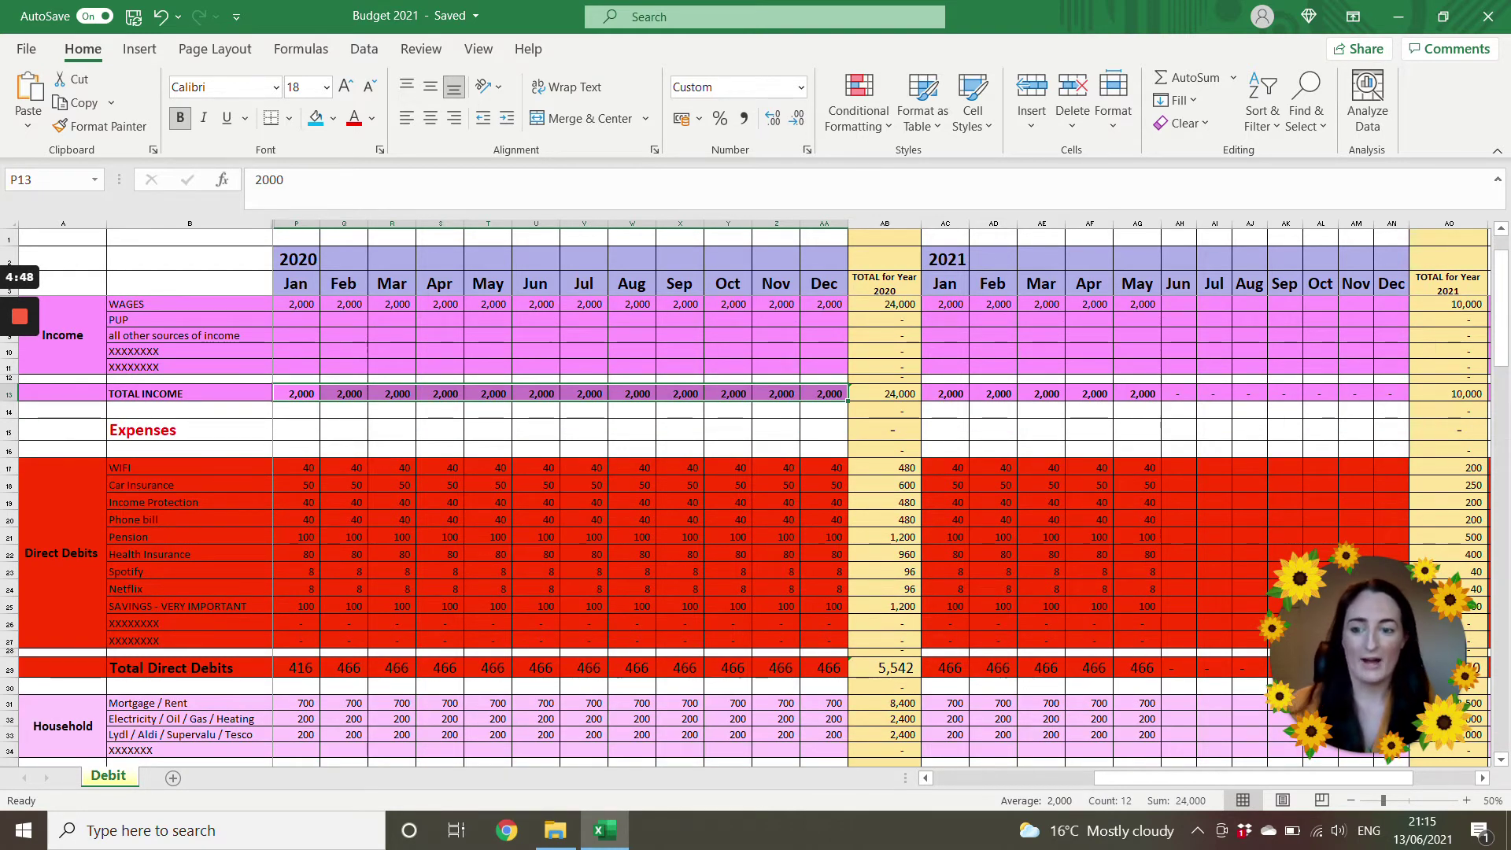
{"action": "scroll", "coordinate": [755, 503], "scroll_direction": "down", "scroll_amount": 1}
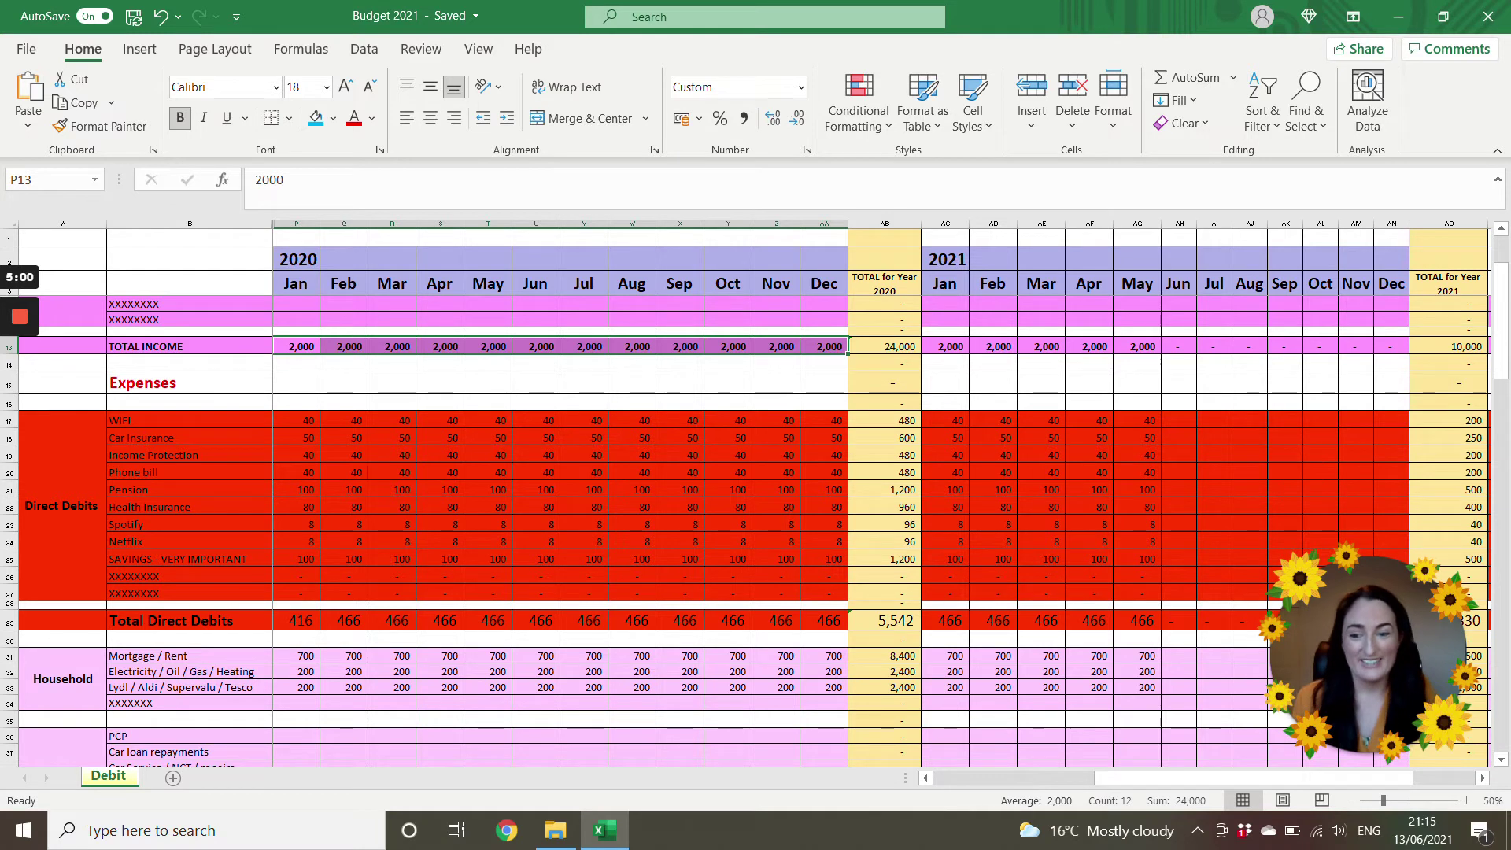
{"action": "mouse_move", "coordinate": [9, 329]}
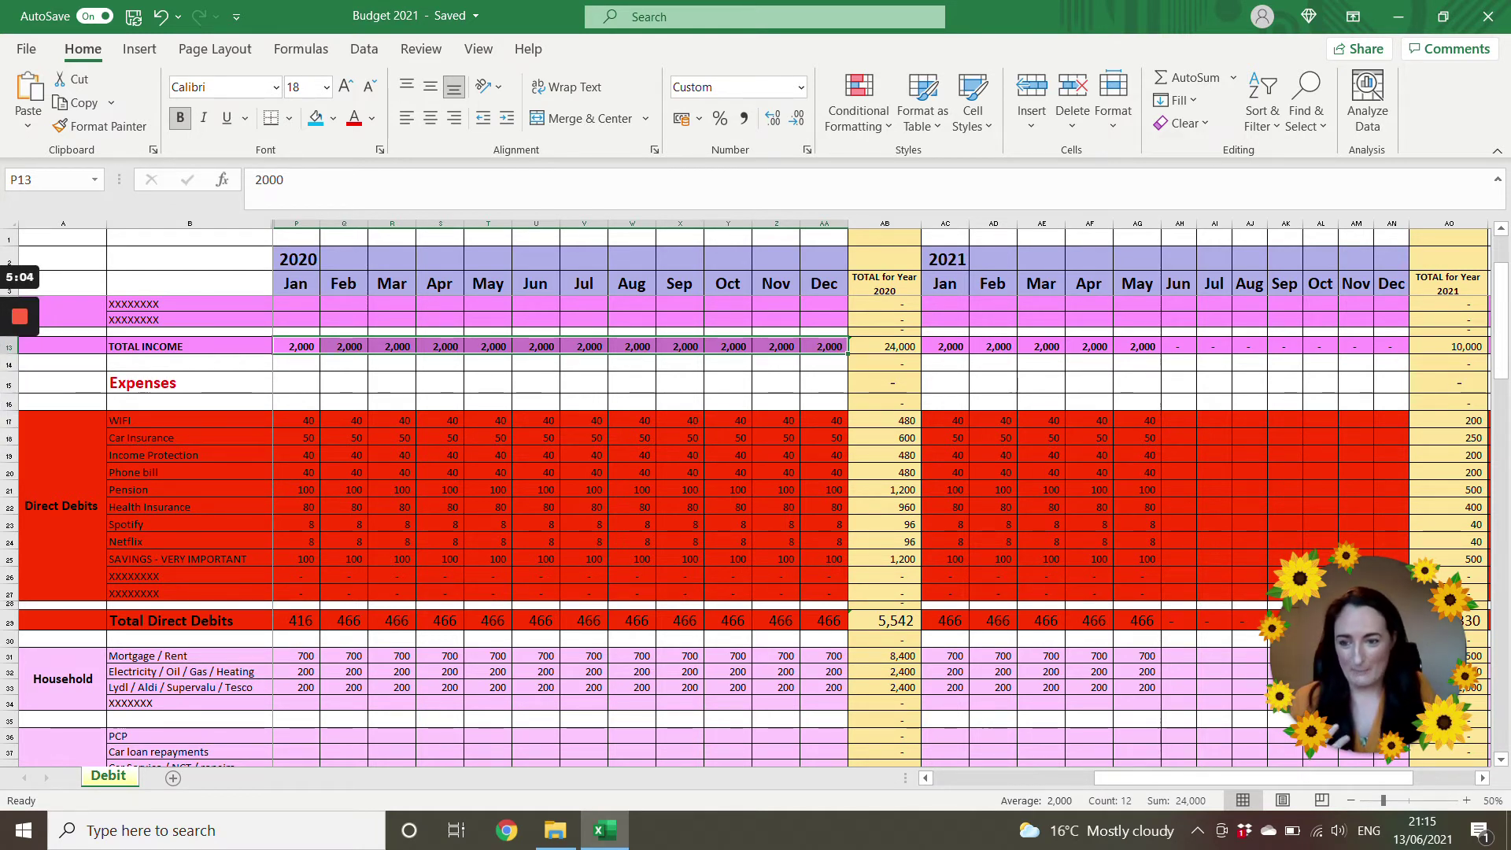
{"action": "left_click_drag", "start_coordinate": [142, 421], "coordinate": [848, 584]}
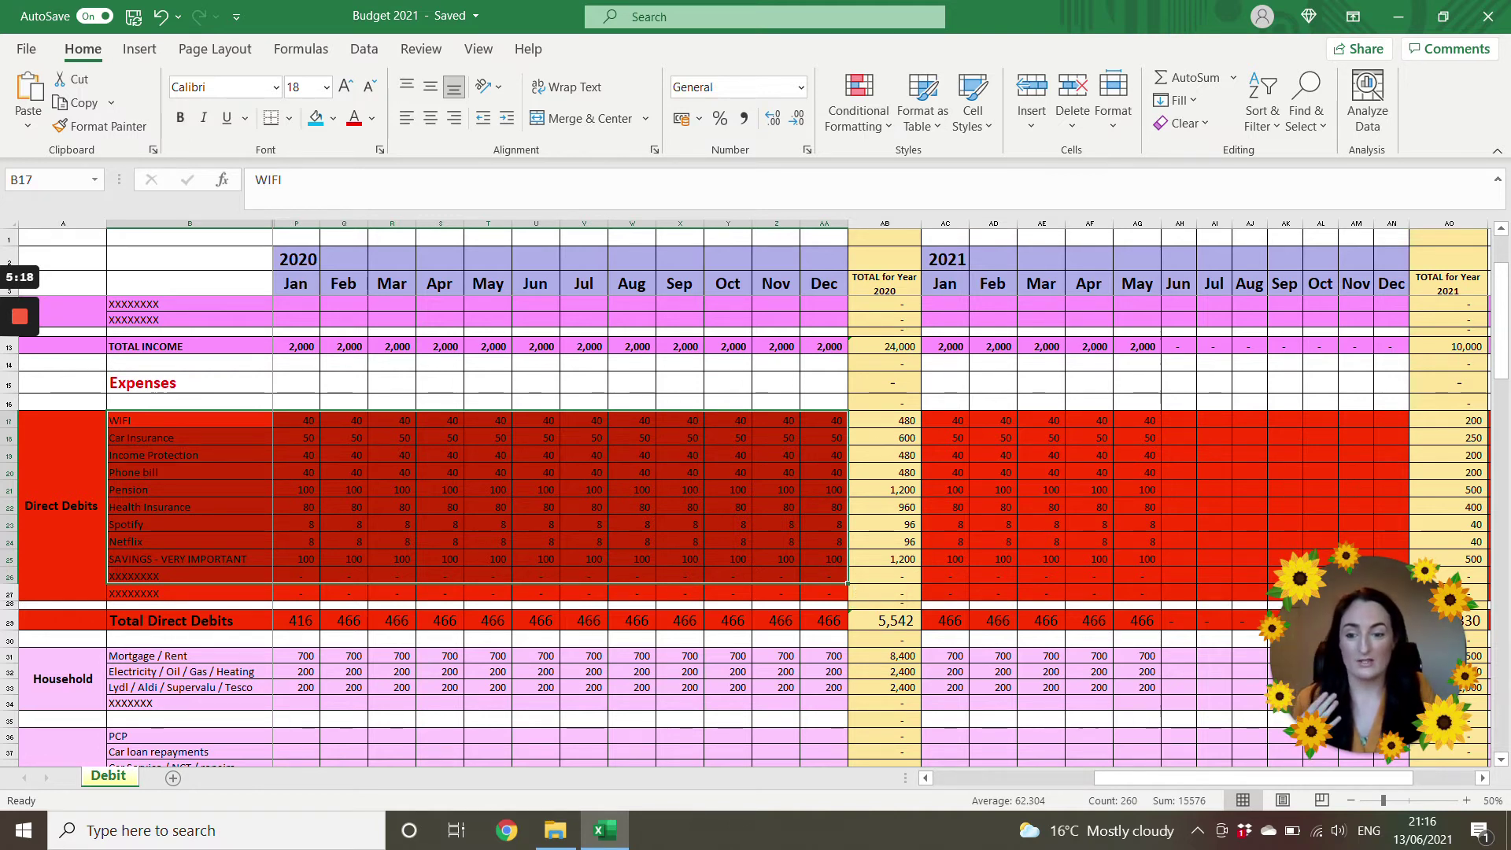
{"action": "scroll", "coordinate": [755, 512], "scroll_direction": "down", "scroll_amount": 1}
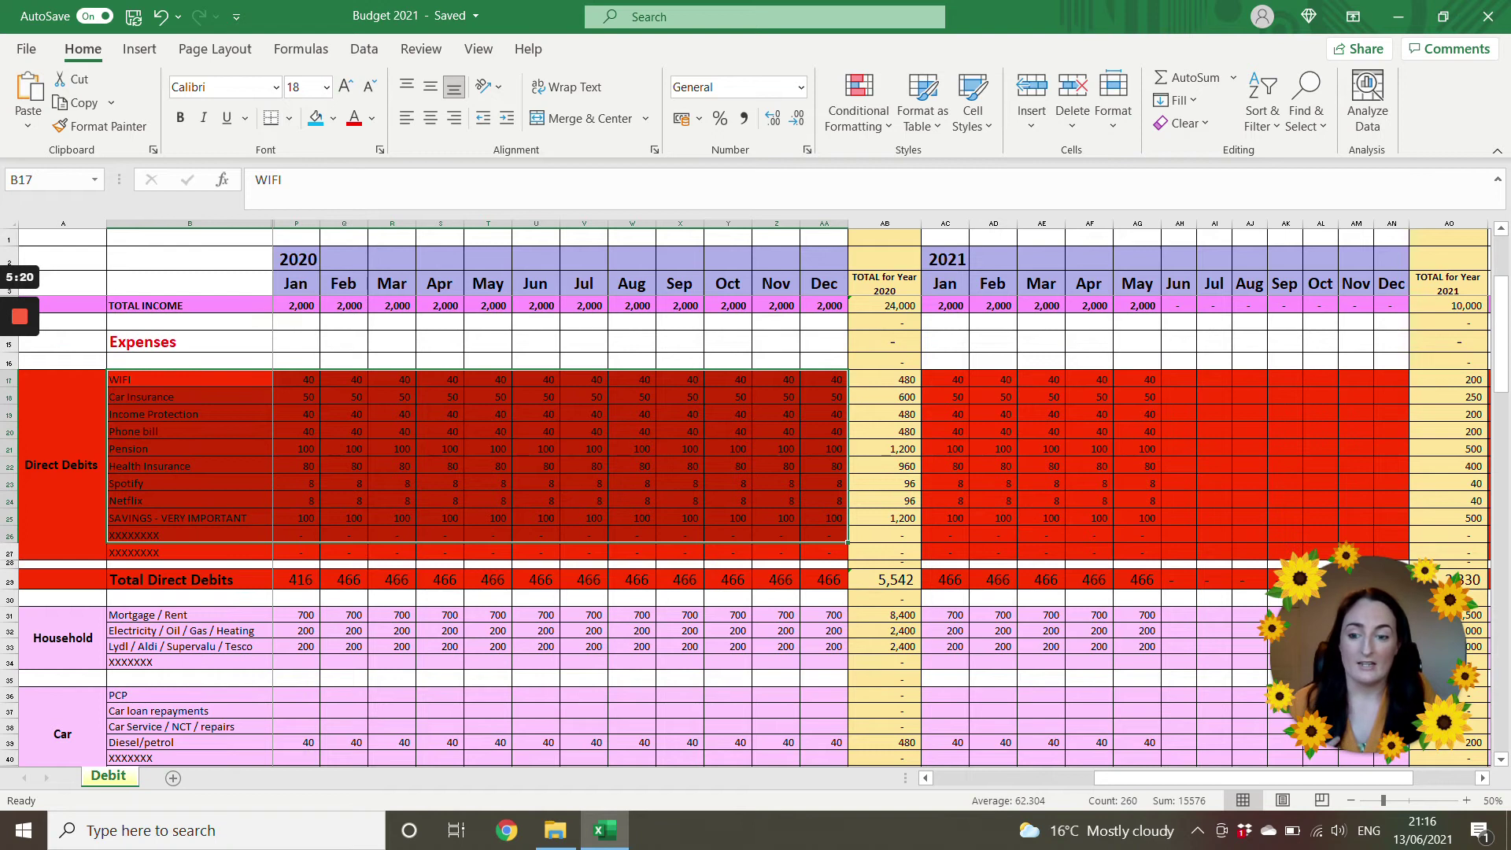
{"action": "left_click_drag", "start_coordinate": [299, 579], "coordinate": [826, 580]}
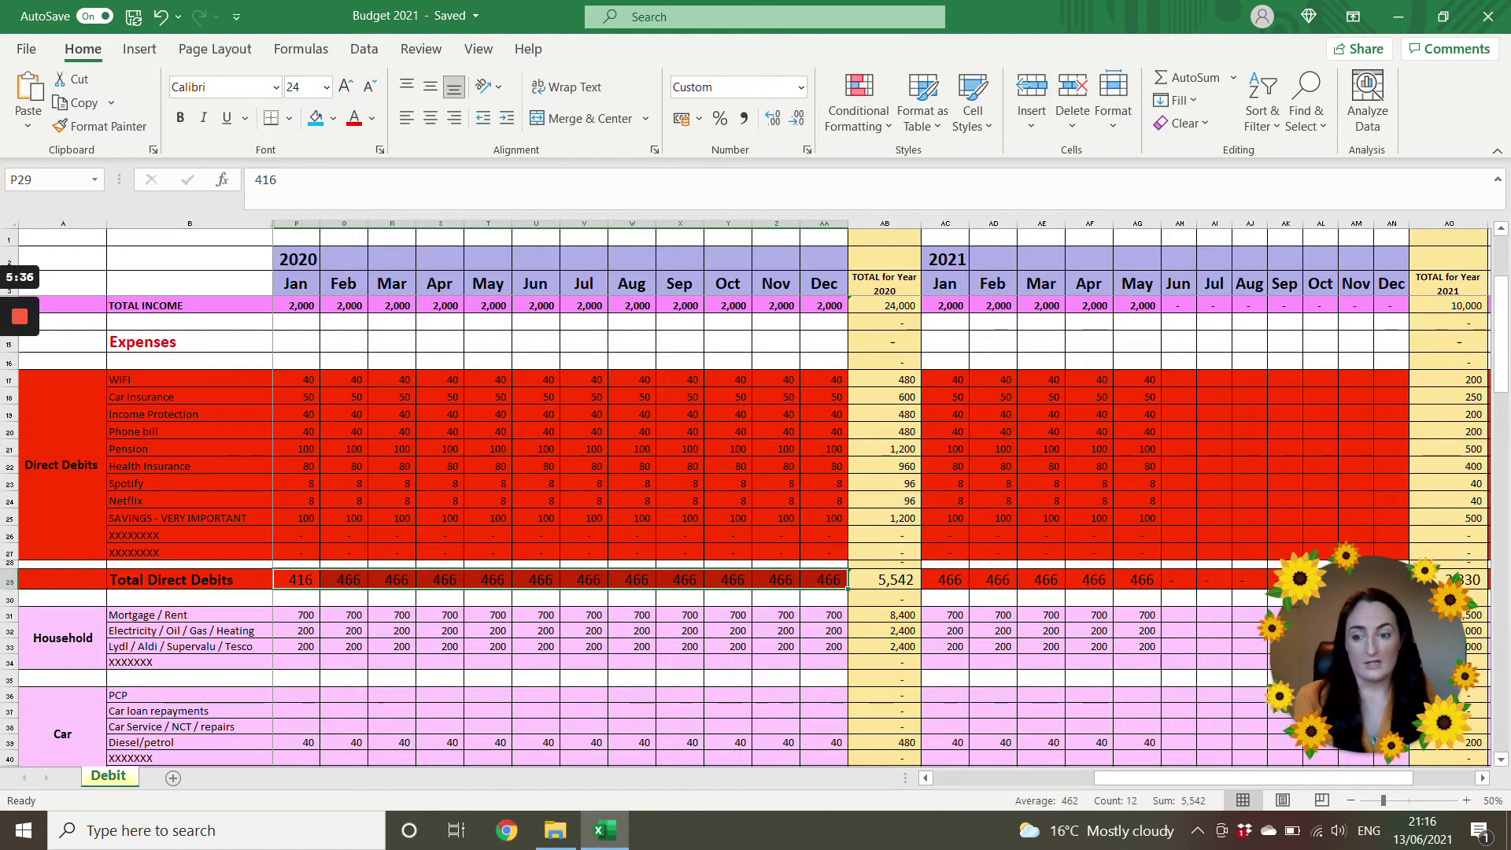
{"action": "left_click_drag", "start_coordinate": [157, 535], "coordinate": [1157, 542]}
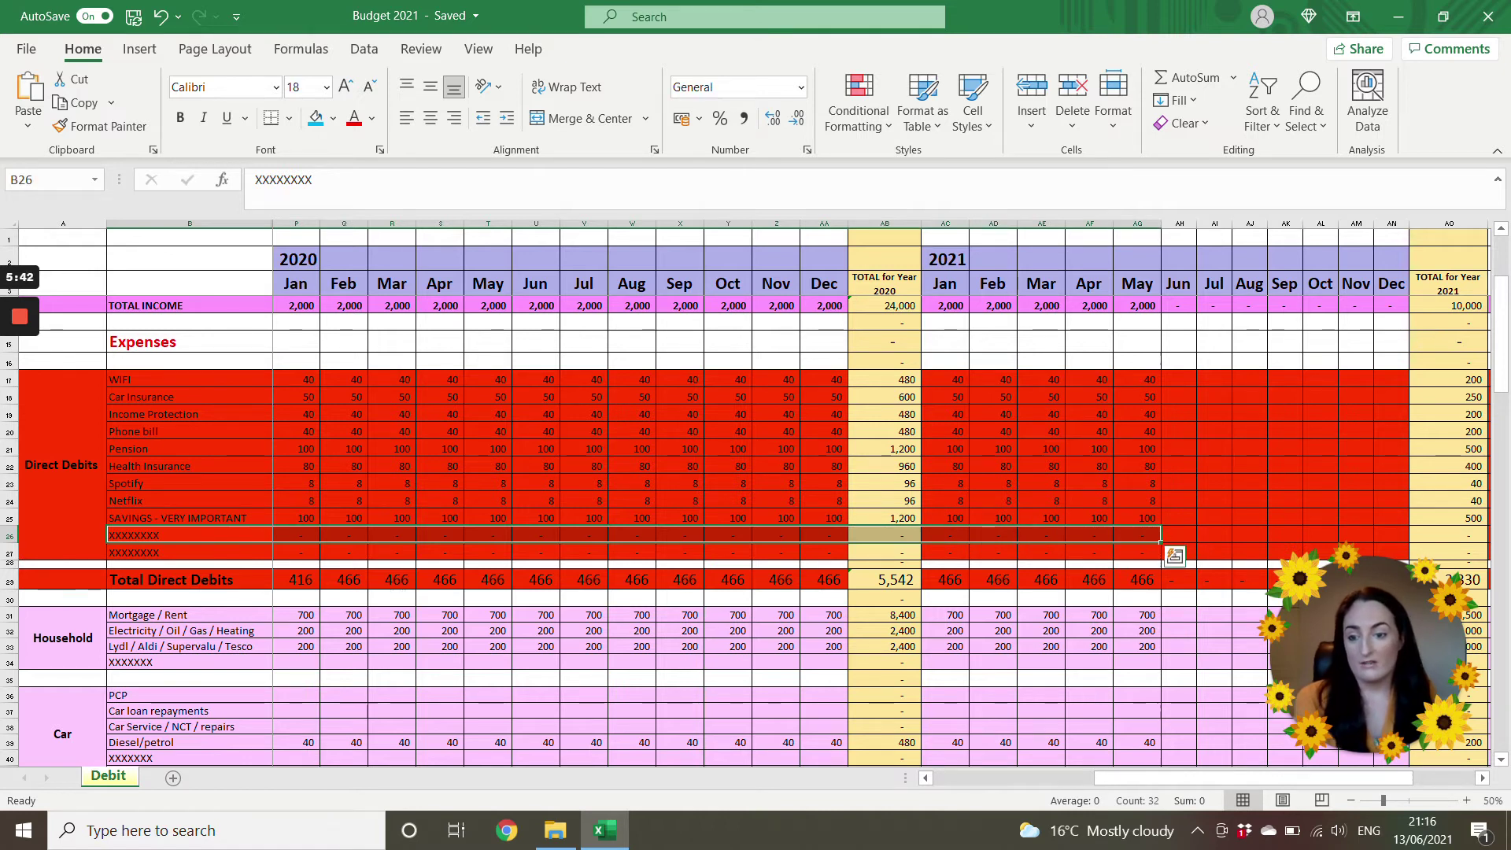
Examine the Netflix direct debit's monthly entries from January to August 2020
{"action": "scroll", "coordinate": [754, 519], "scroll_direction": "down", "scroll_amount": 1}
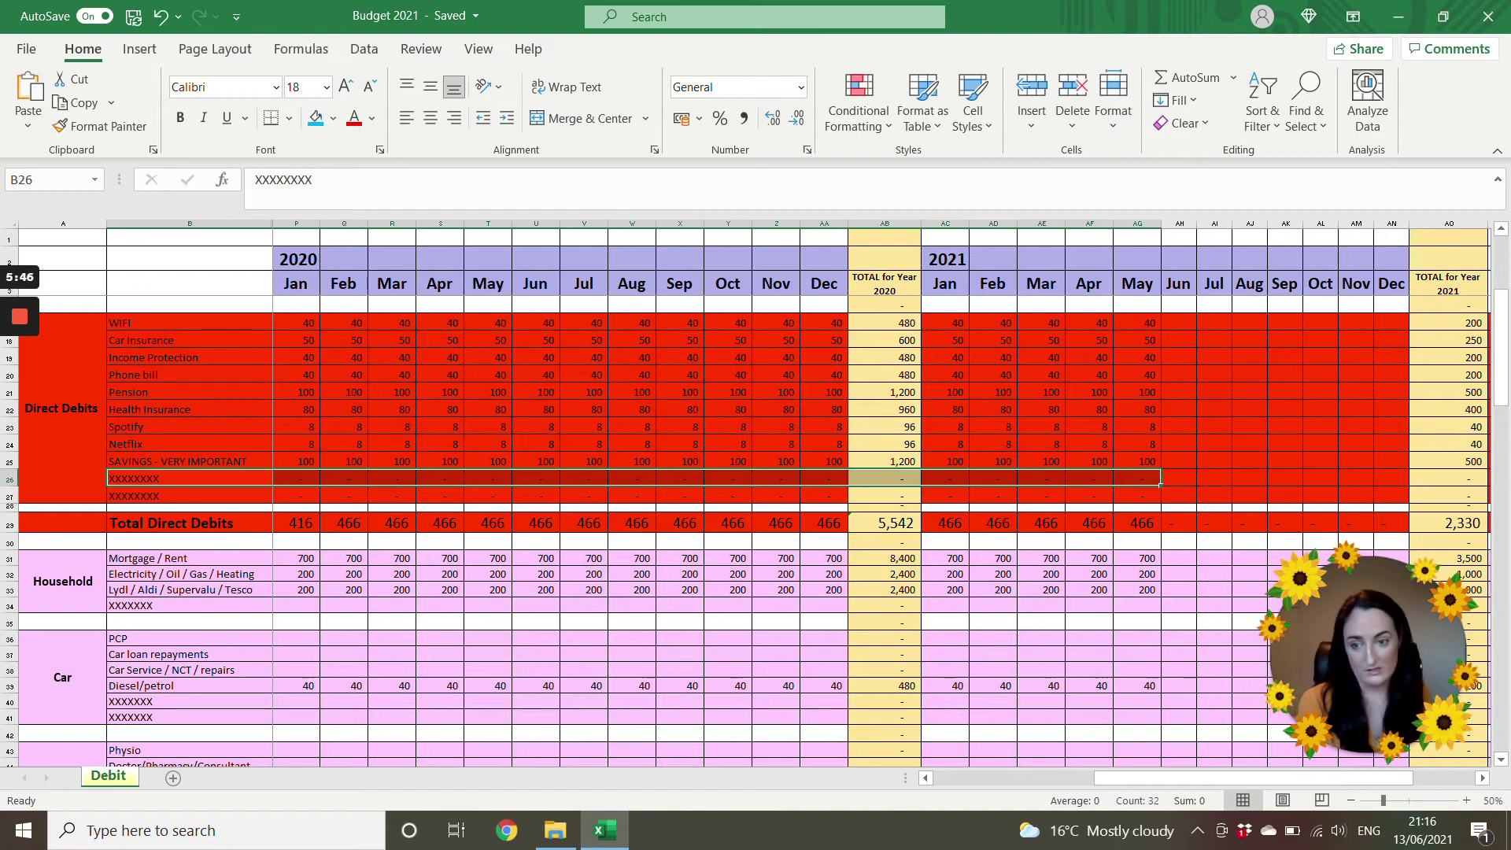
{"action": "left_click_drag", "start_coordinate": [126, 443], "coordinate": [307, 444]}
{"action": "left_click", "coordinate": [296, 444]}
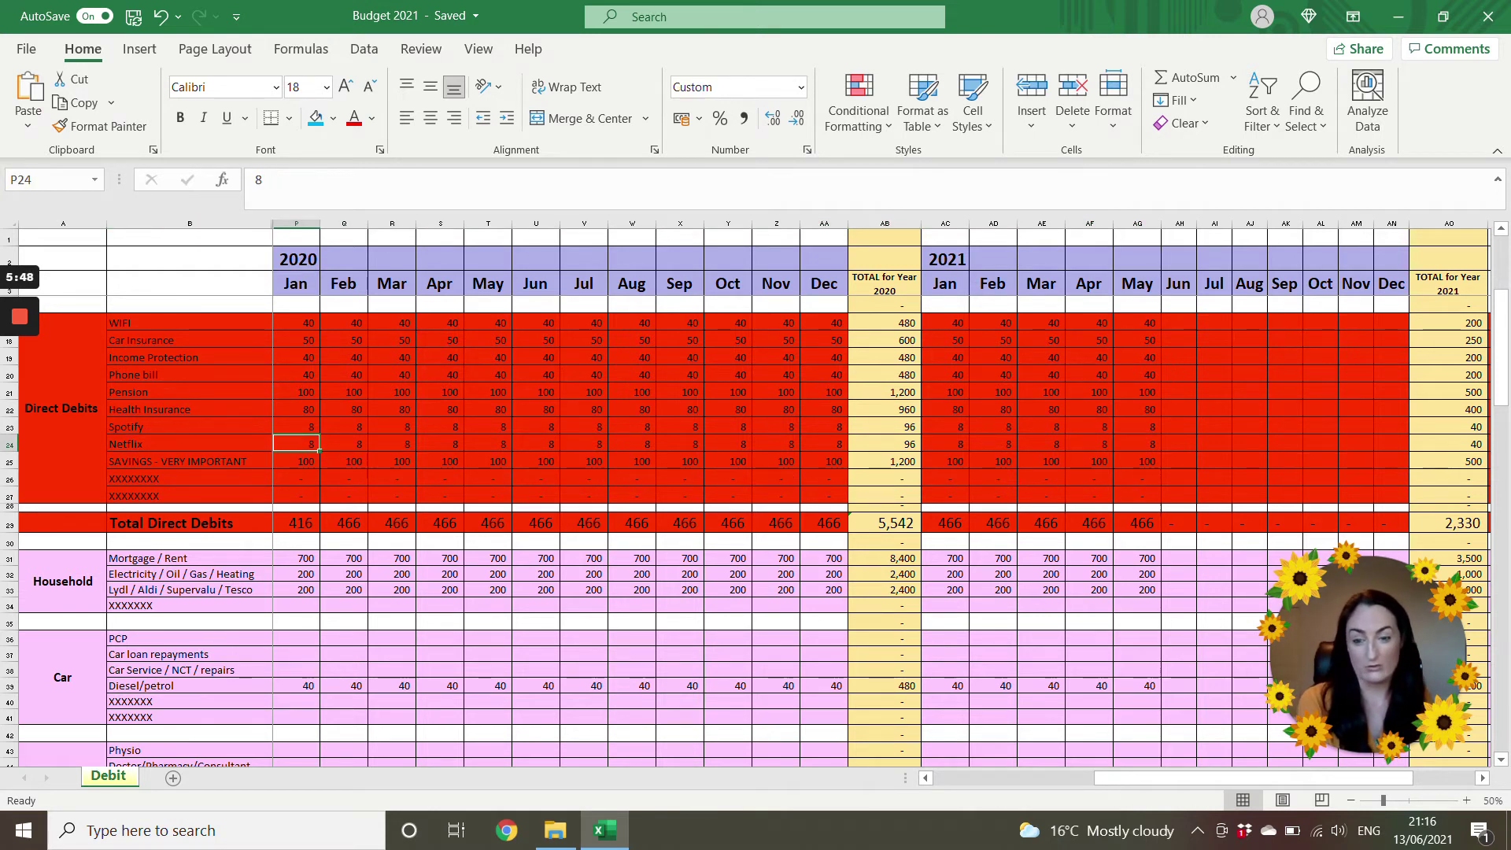
{"action": "key", "text": "Right"}
{"action": "key", "text": "Right"}
{"action": "key", "text": "Right"}
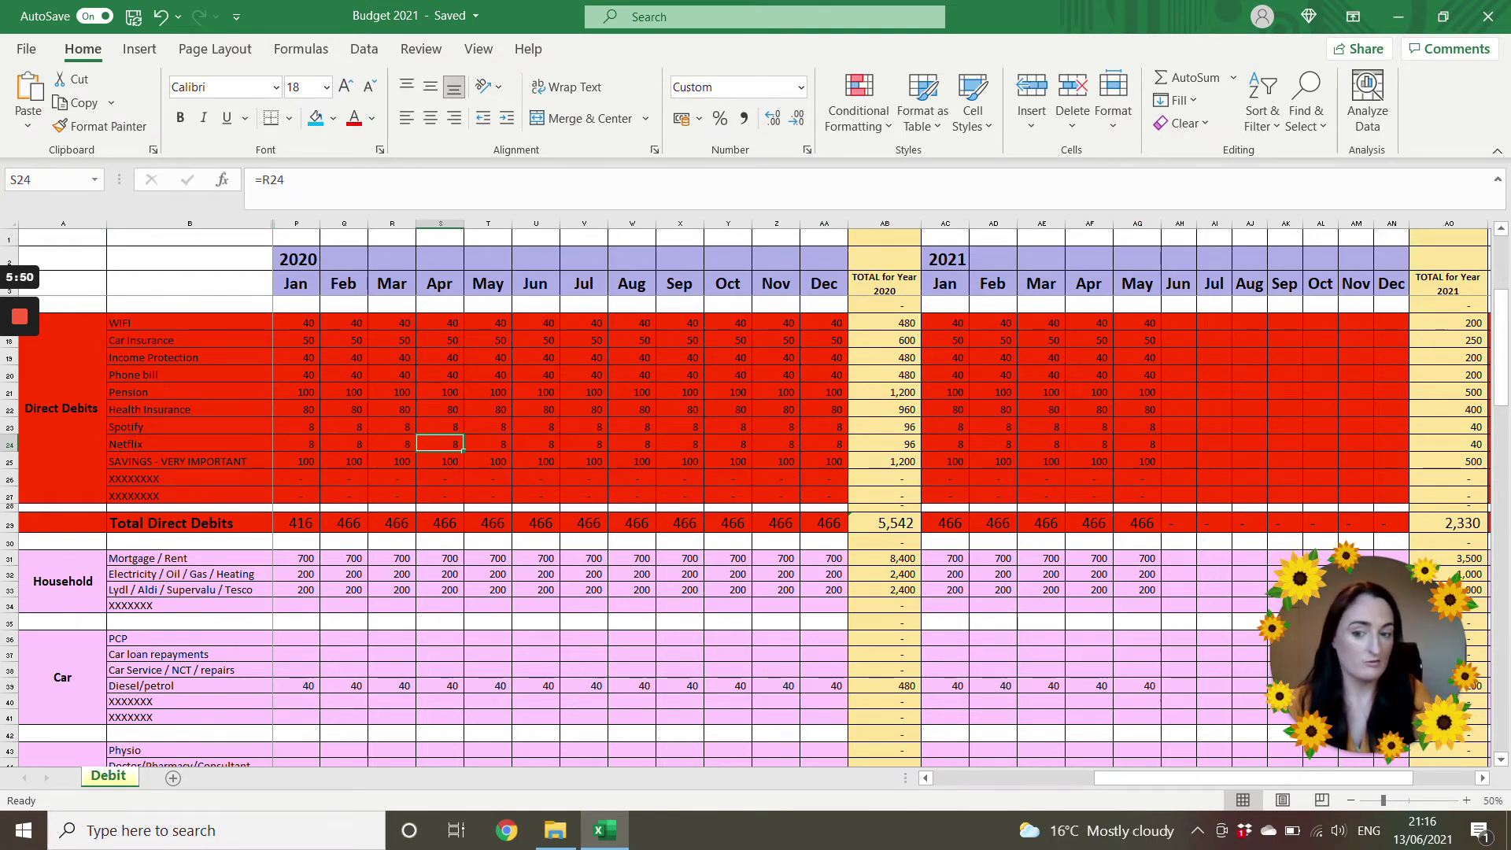
{"action": "key", "text": "Right"}
{"action": "key", "text": "Right"}
{"action": "key", "text": "Right"}
{"action": "key", "text": "Right"}
{"action": "key", "text": "Right"}
{"action": "key", "text": "Right"}
{"action": "key", "text": "Right"}
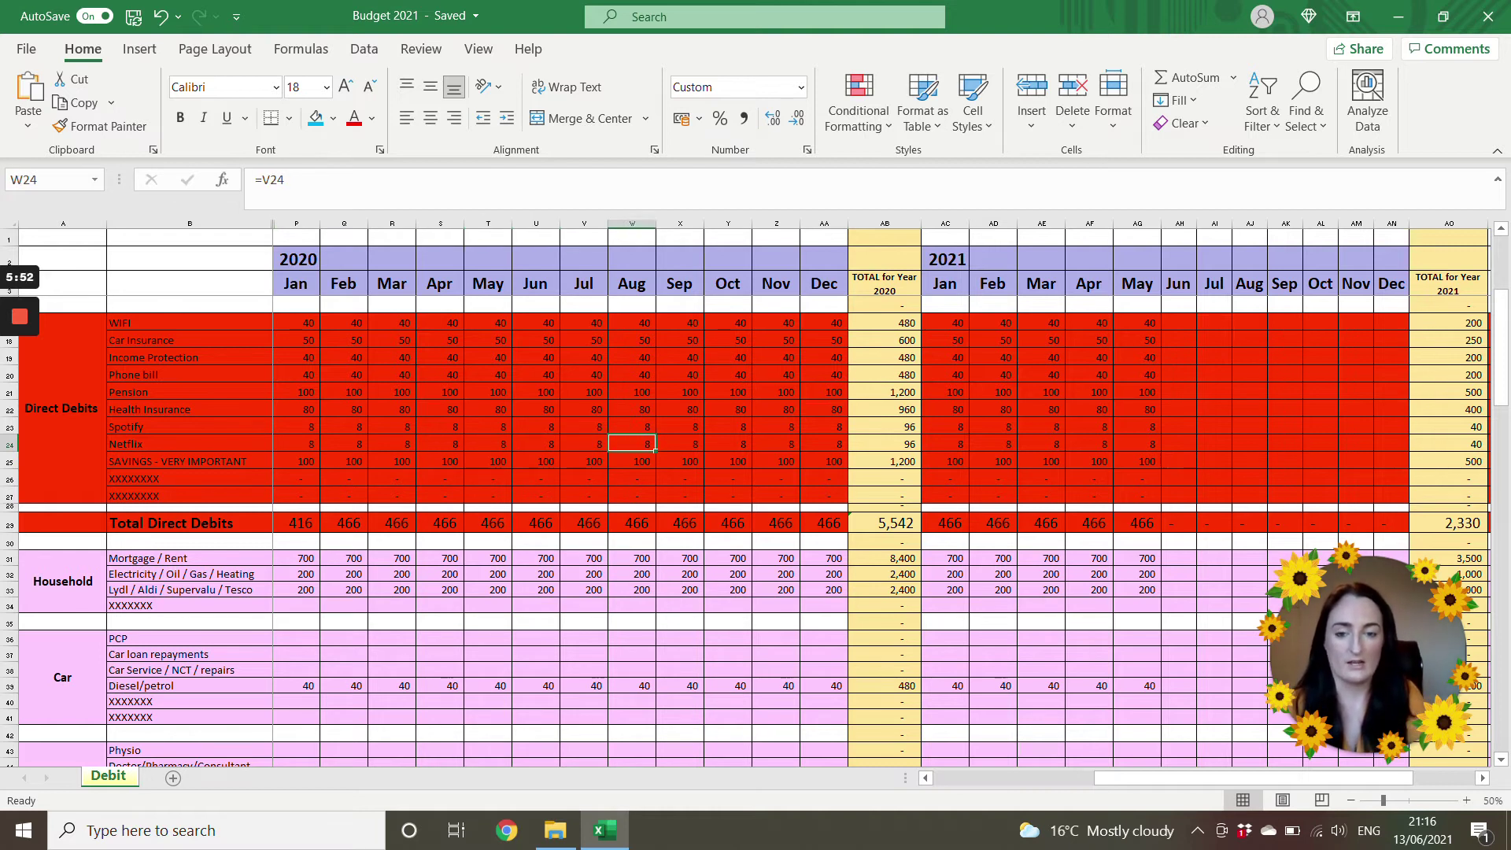
{"action": "key", "text": "Left"}
{"action": "key", "text": "Left"}
{"action": "key", "text": "Left"}
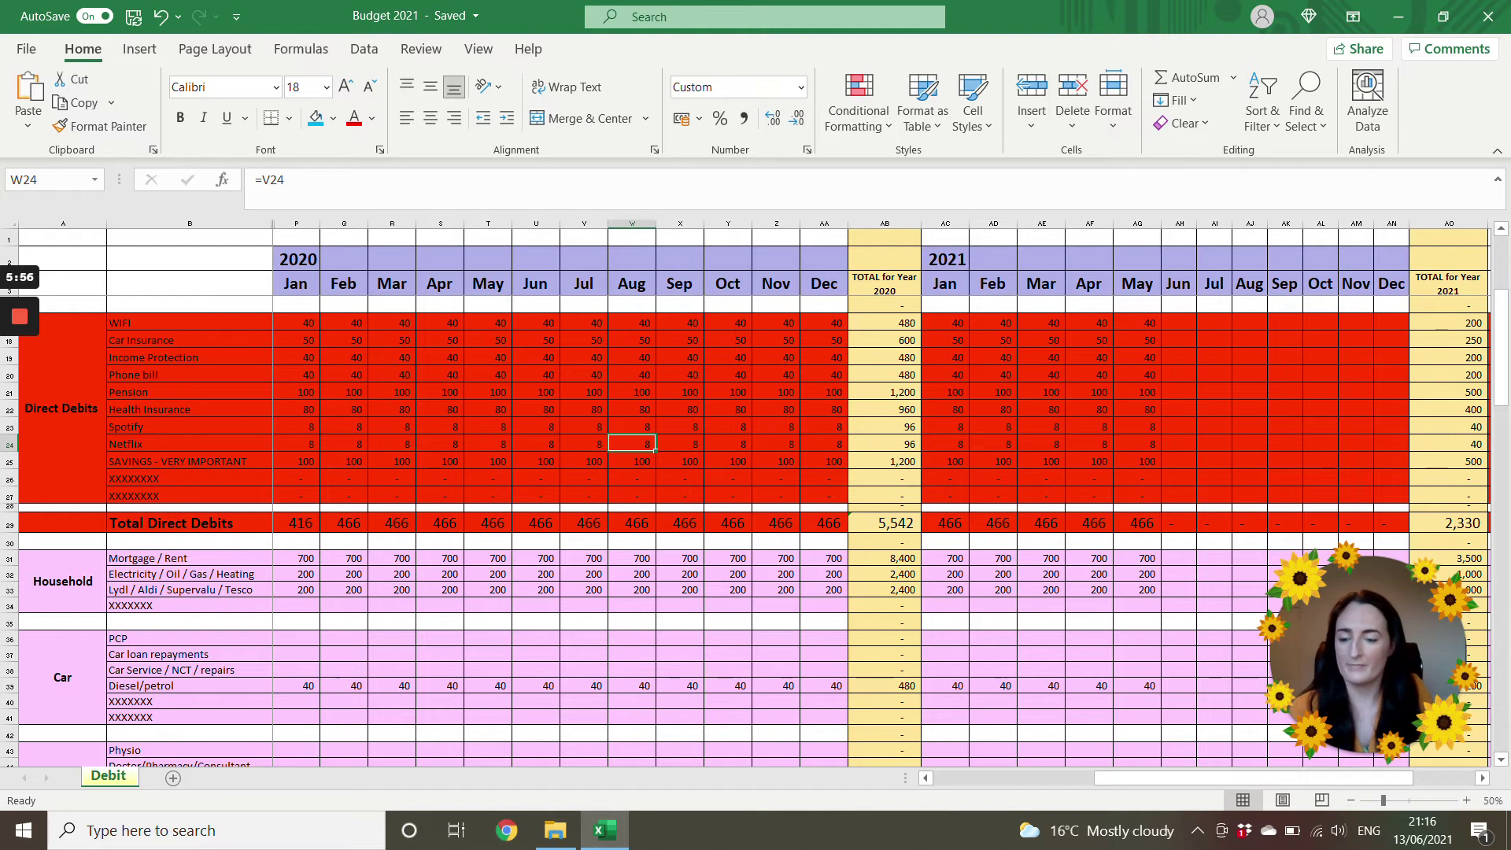
Examine the Household section's mortgage or rent, energy and grocery rows across all months of 2020
{"action": "left_click", "coordinate": [62, 581]}
{"action": "scroll", "coordinate": [62, 581], "scroll_direction": "down", "scroll_amount": 3}
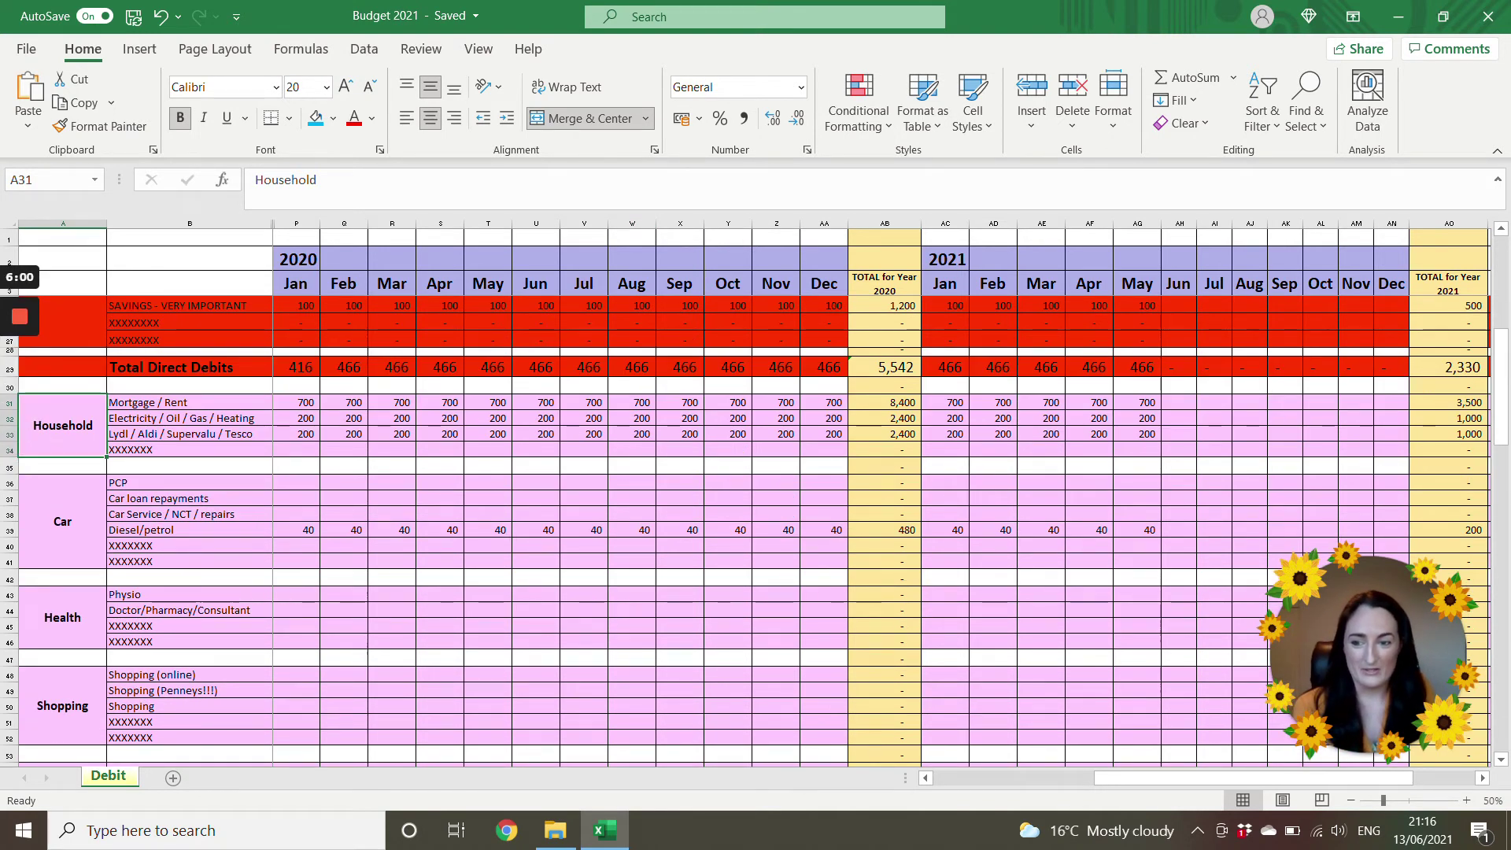
{"action": "left_click_drag", "start_coordinate": [157, 403], "coordinate": [846, 439]}
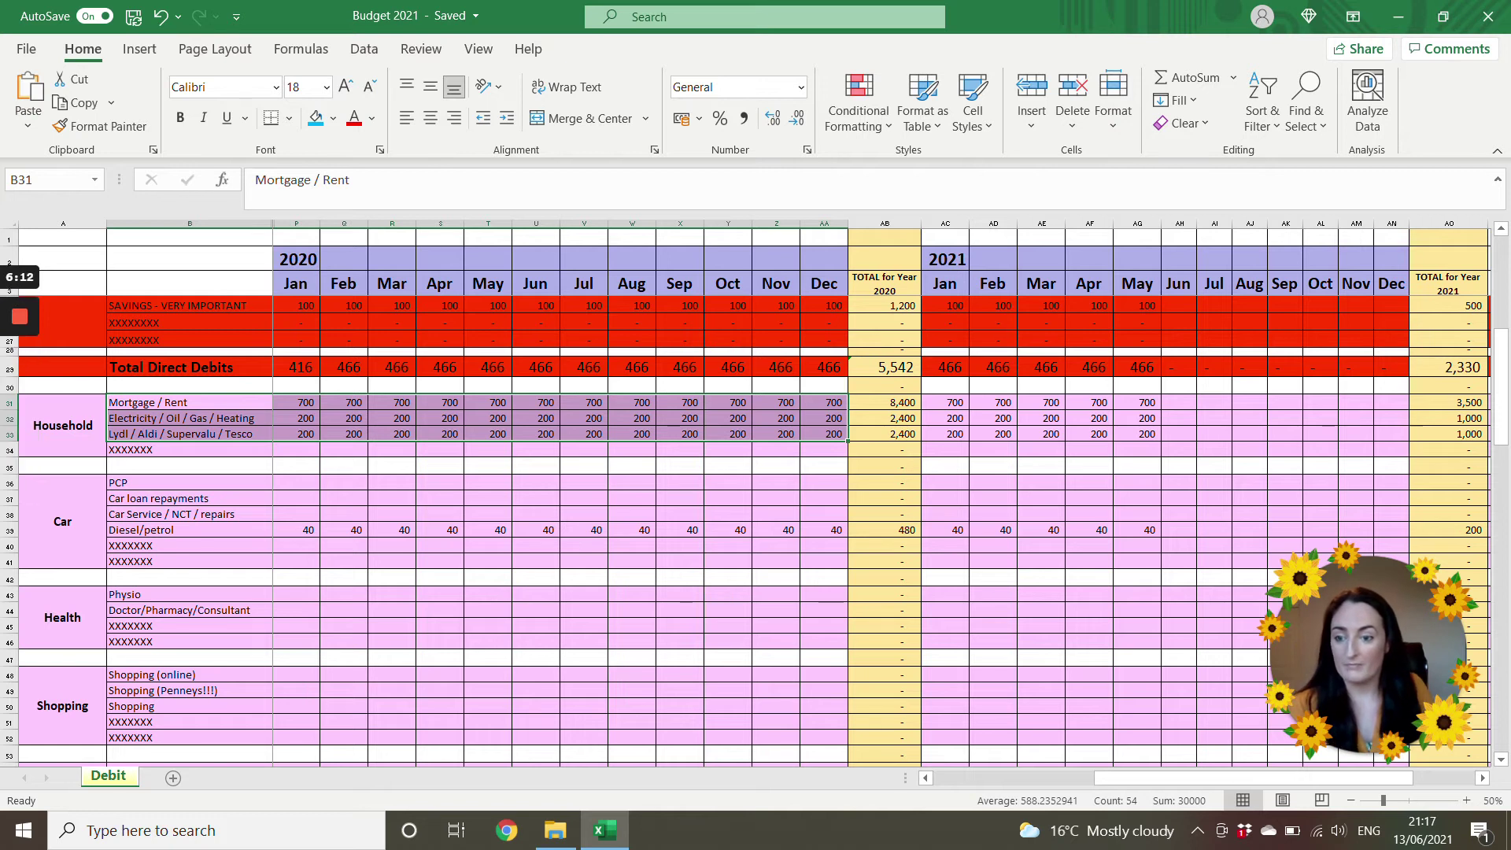
Look through the Car, Health and Shopping expense categories in the category column
{"action": "scroll", "coordinate": [755, 532], "scroll_direction": "down", "scroll_amount": 2}
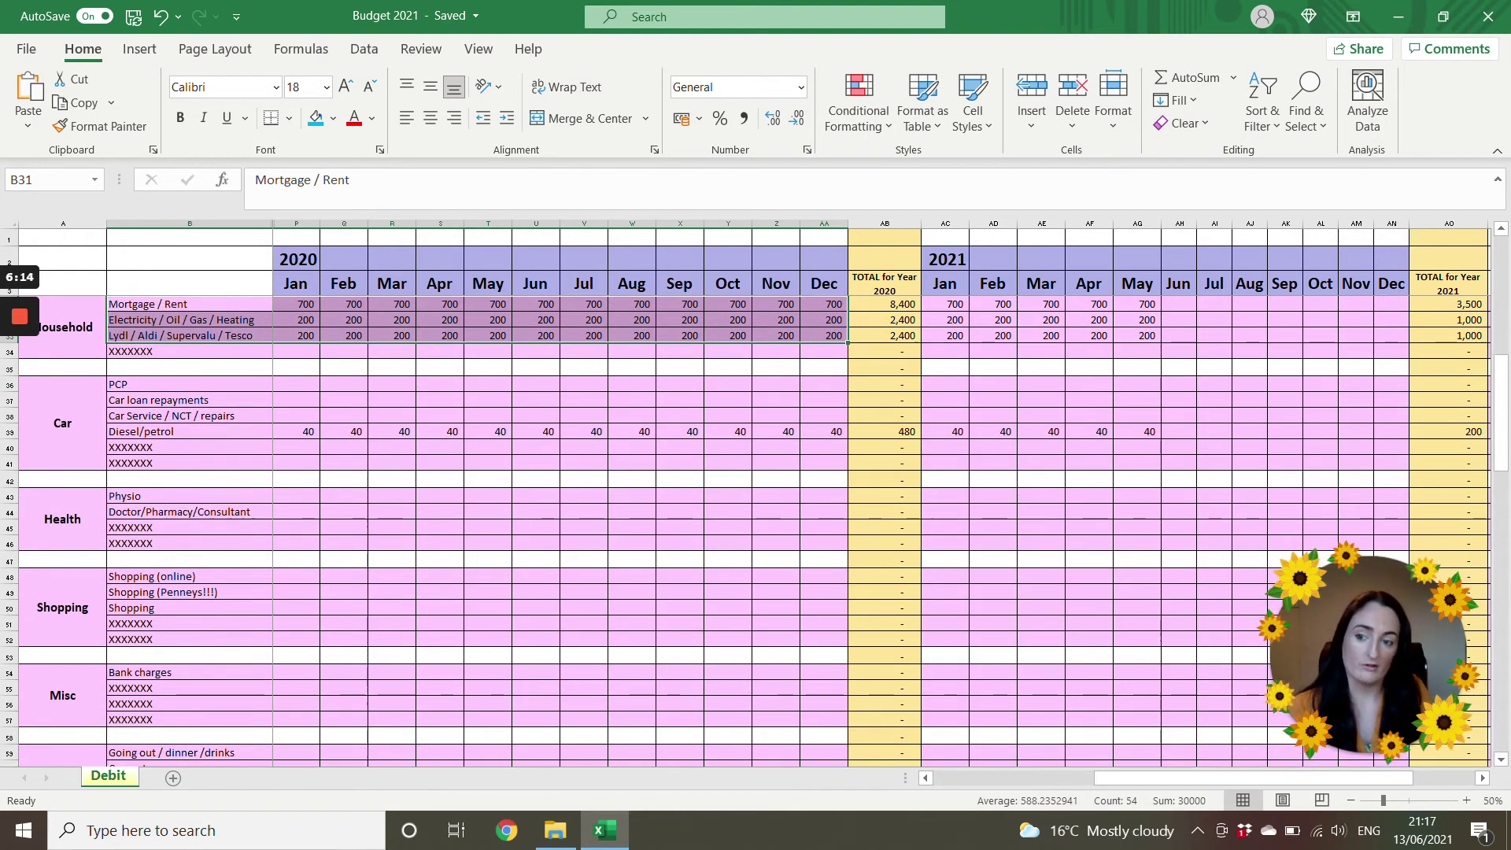
{"action": "left_click", "coordinate": [62, 422]}
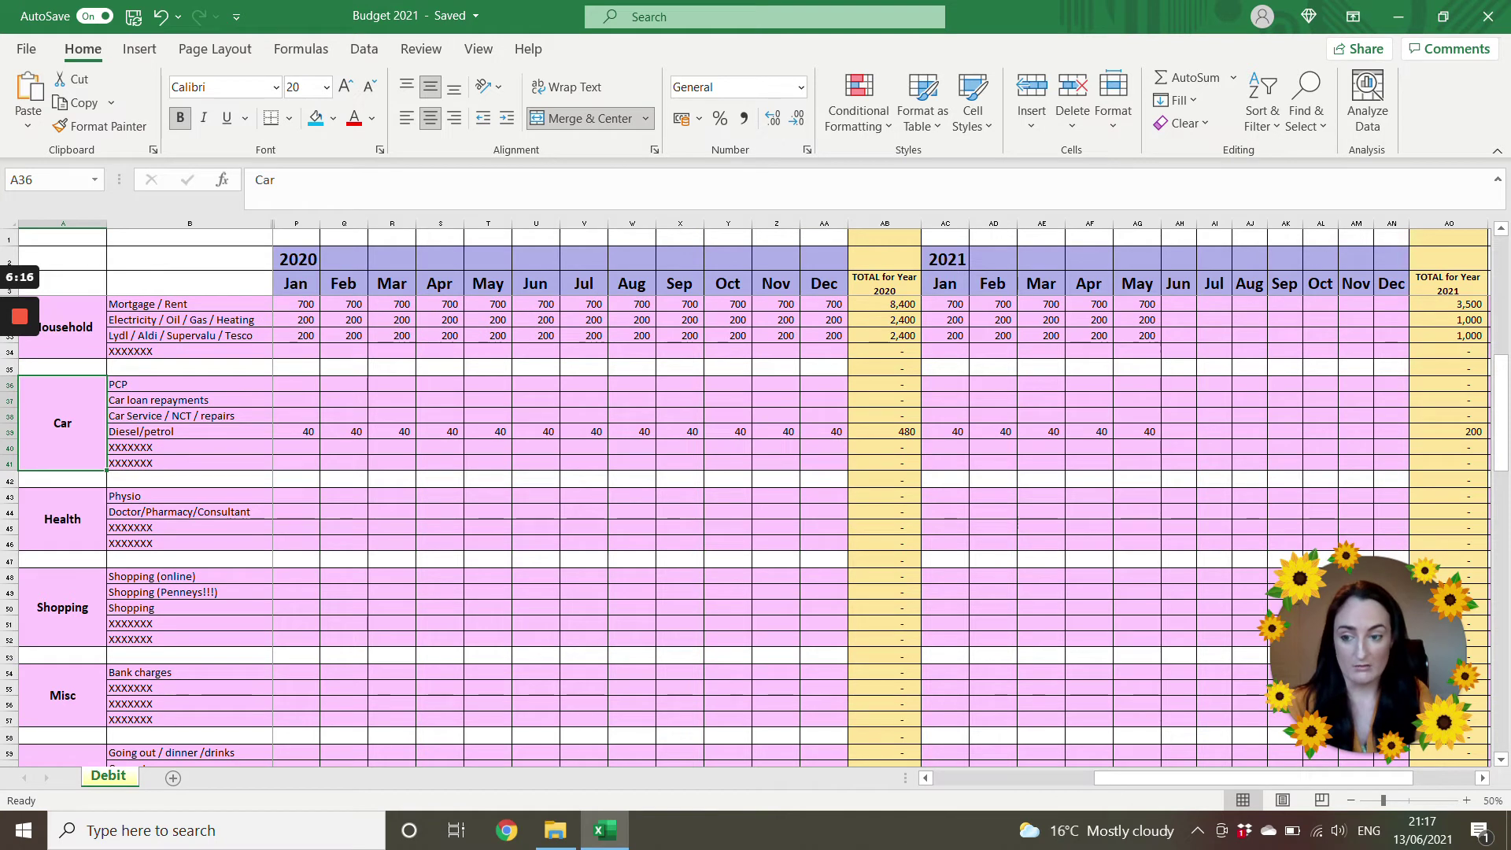
{"action": "key", "text": "Down"}
{"action": "key", "text": "Down"}
{"action": "key", "text": "Down"}
{"action": "key", "text": "Down"}
{"action": "key", "text": "Down"}
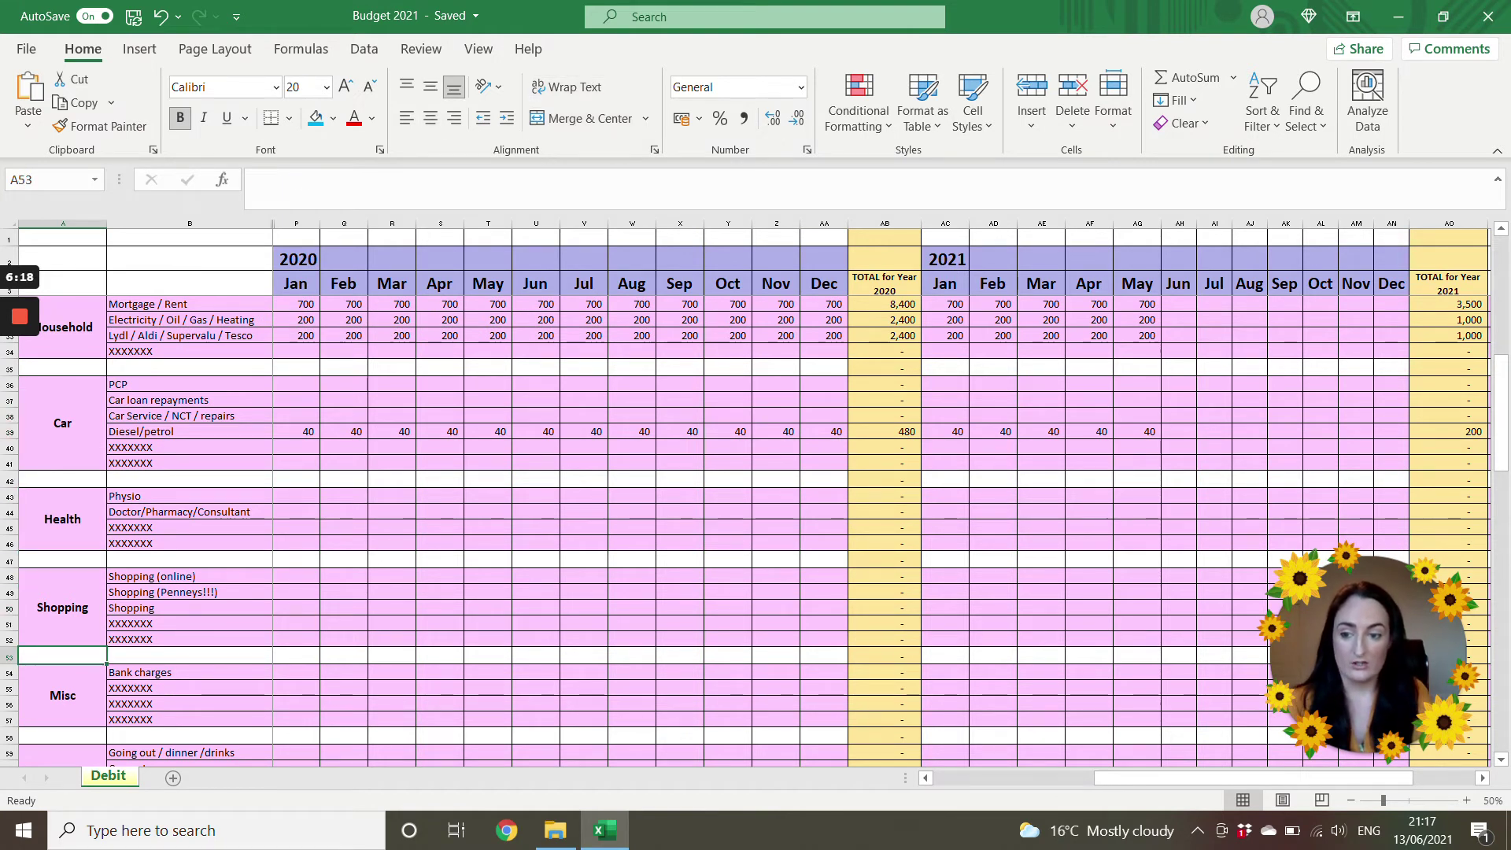
{"action": "key", "text": "Up"}
{"action": "key", "text": "Right"}
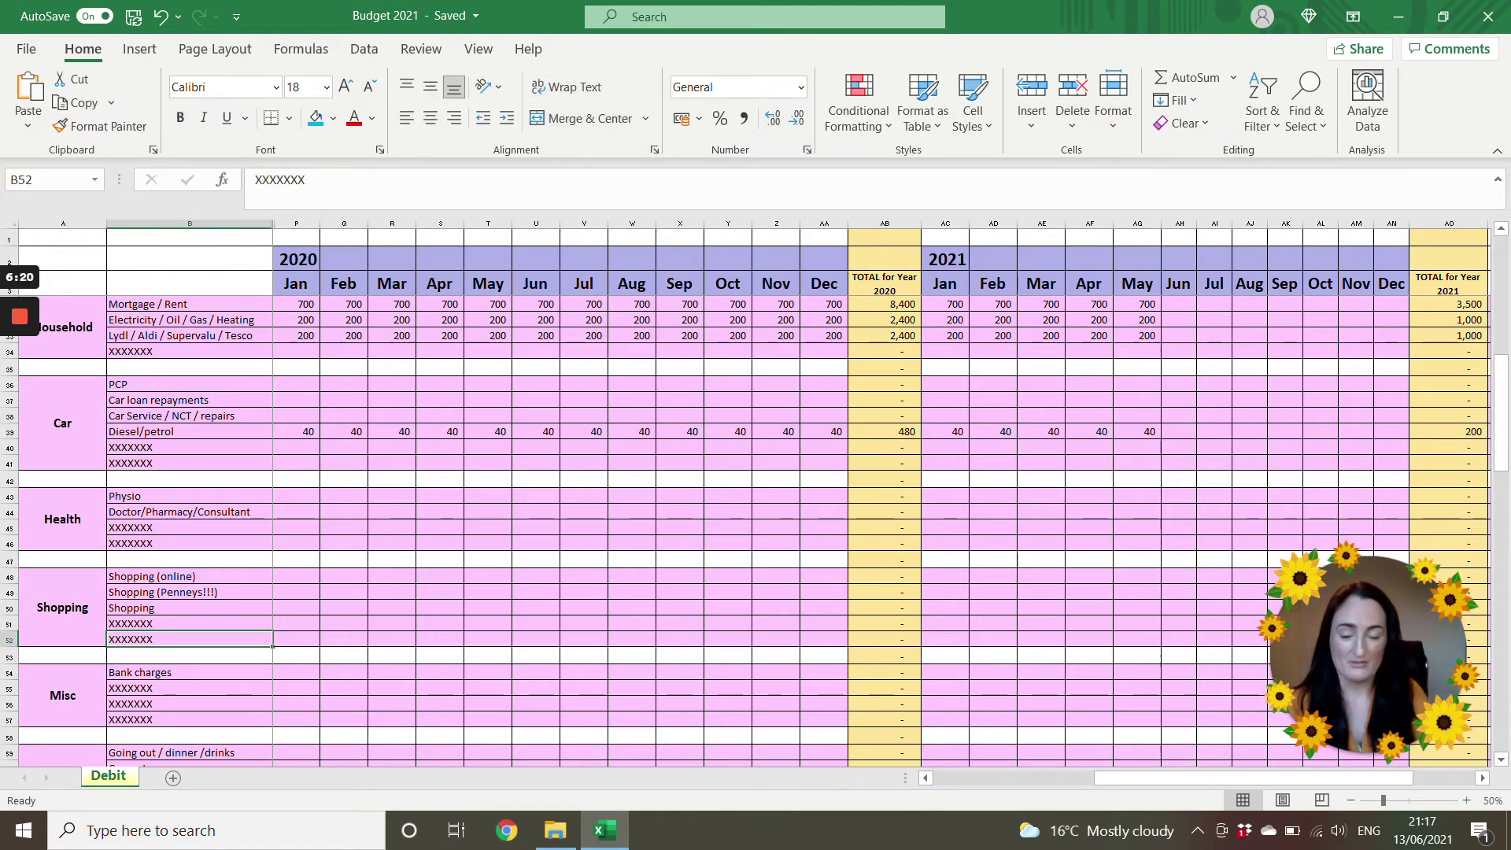
Examine the Shopping items, including the online and Penneys rows, and continue down to Bank charges
{"action": "key", "text": "Up"}
{"action": "key", "text": "Up"}
{"action": "key", "text": "Up"}
{"action": "key", "text": "Up"}
{"action": "key", "text": "shift+Down"}
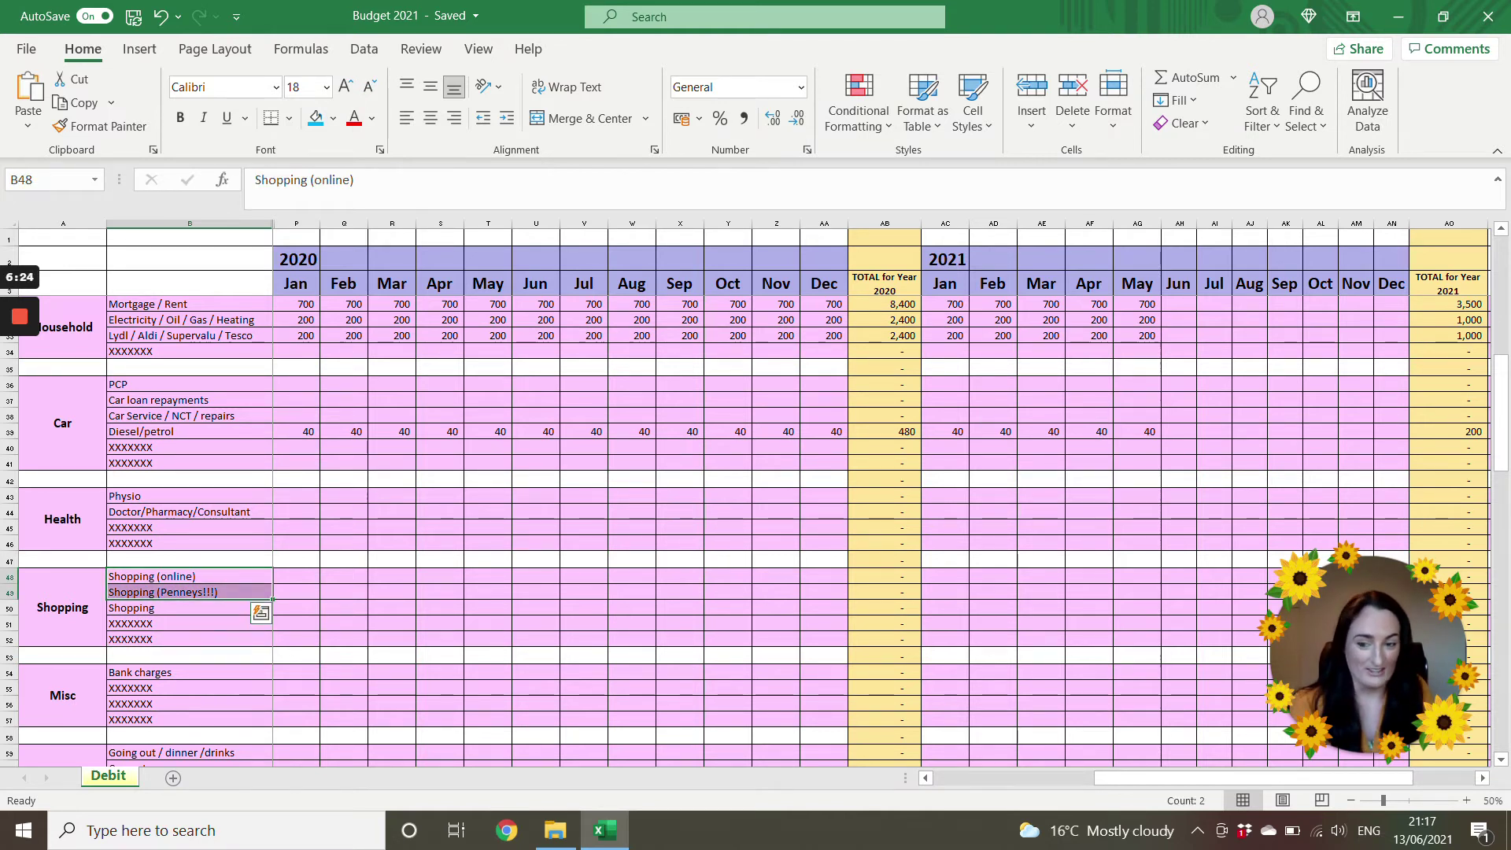
{"action": "key", "text": "Down"}
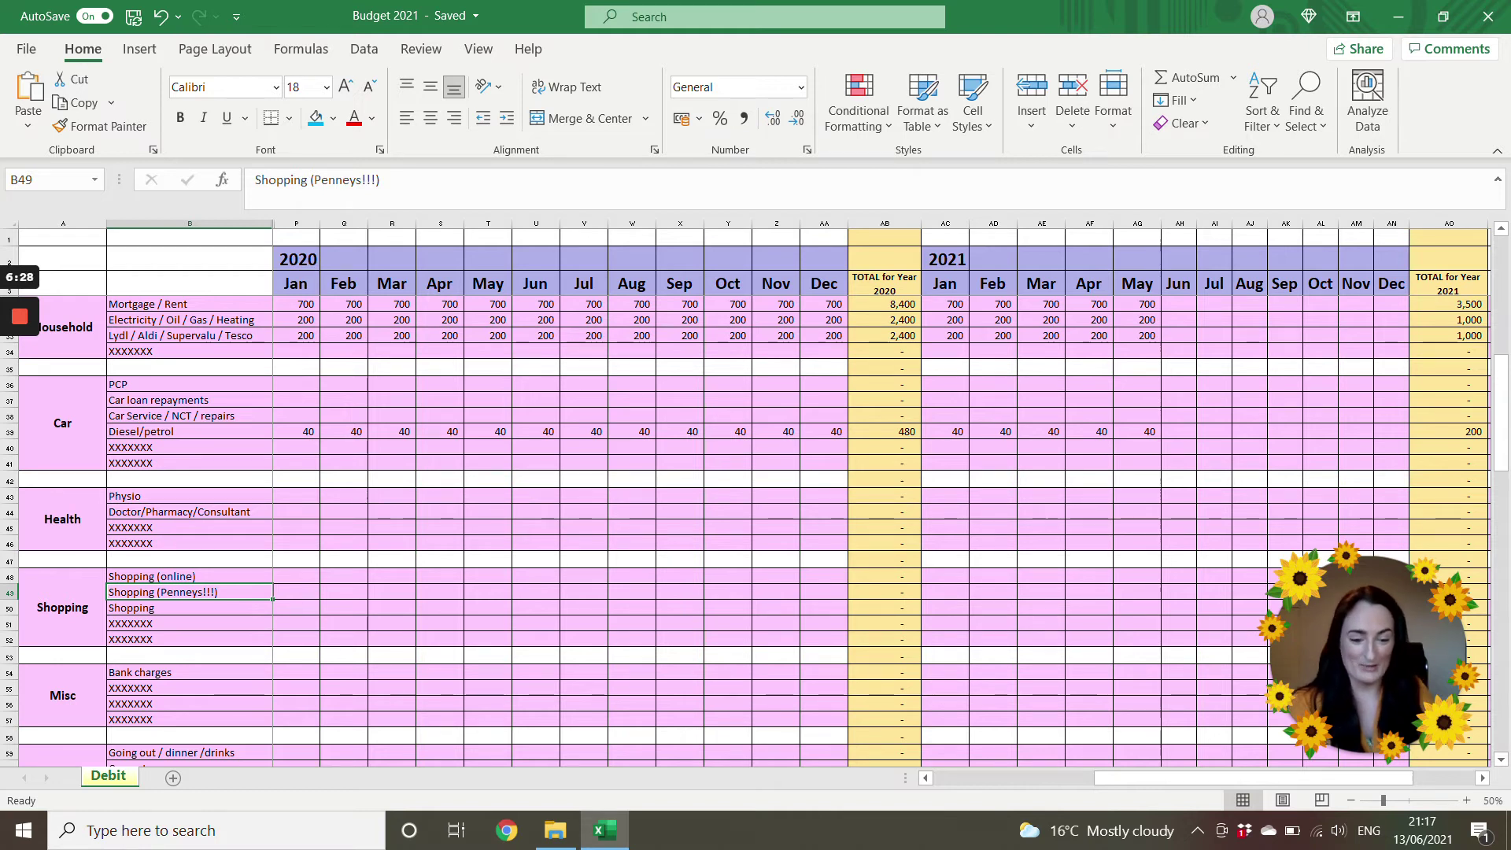
{"action": "key", "text": "Down"}
{"action": "key", "text": "Down"}
{"action": "key", "text": "Down"}
{"action": "key", "text": "Down"}
{"action": "key", "text": "Down"}
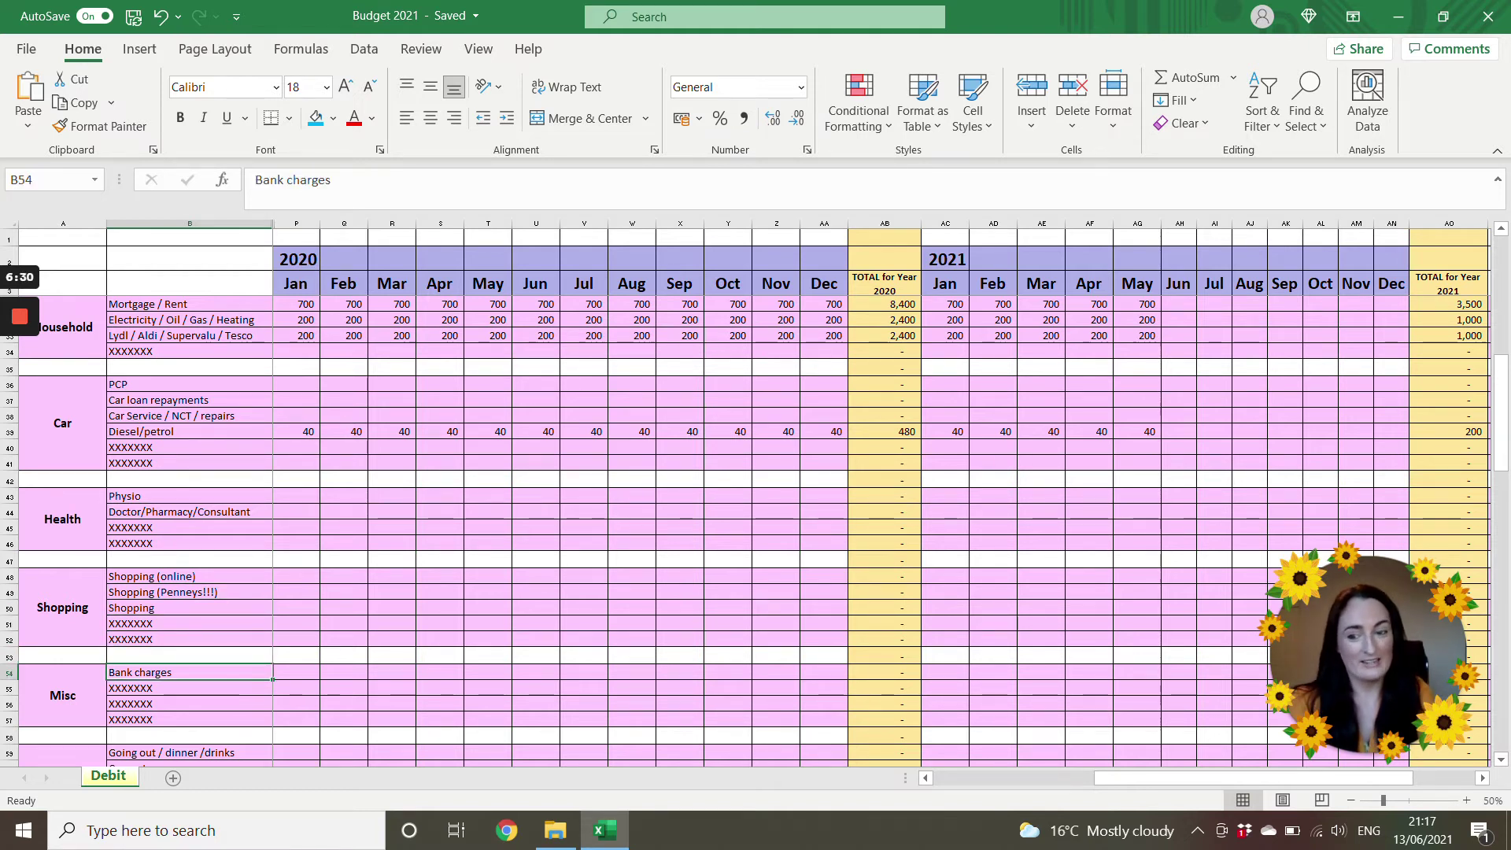
Examine the Misc category with its Bank charges row and spare placeholder rows
{"action": "scroll", "coordinate": [756, 520], "scroll_direction": "down", "scroll_amount": 3}
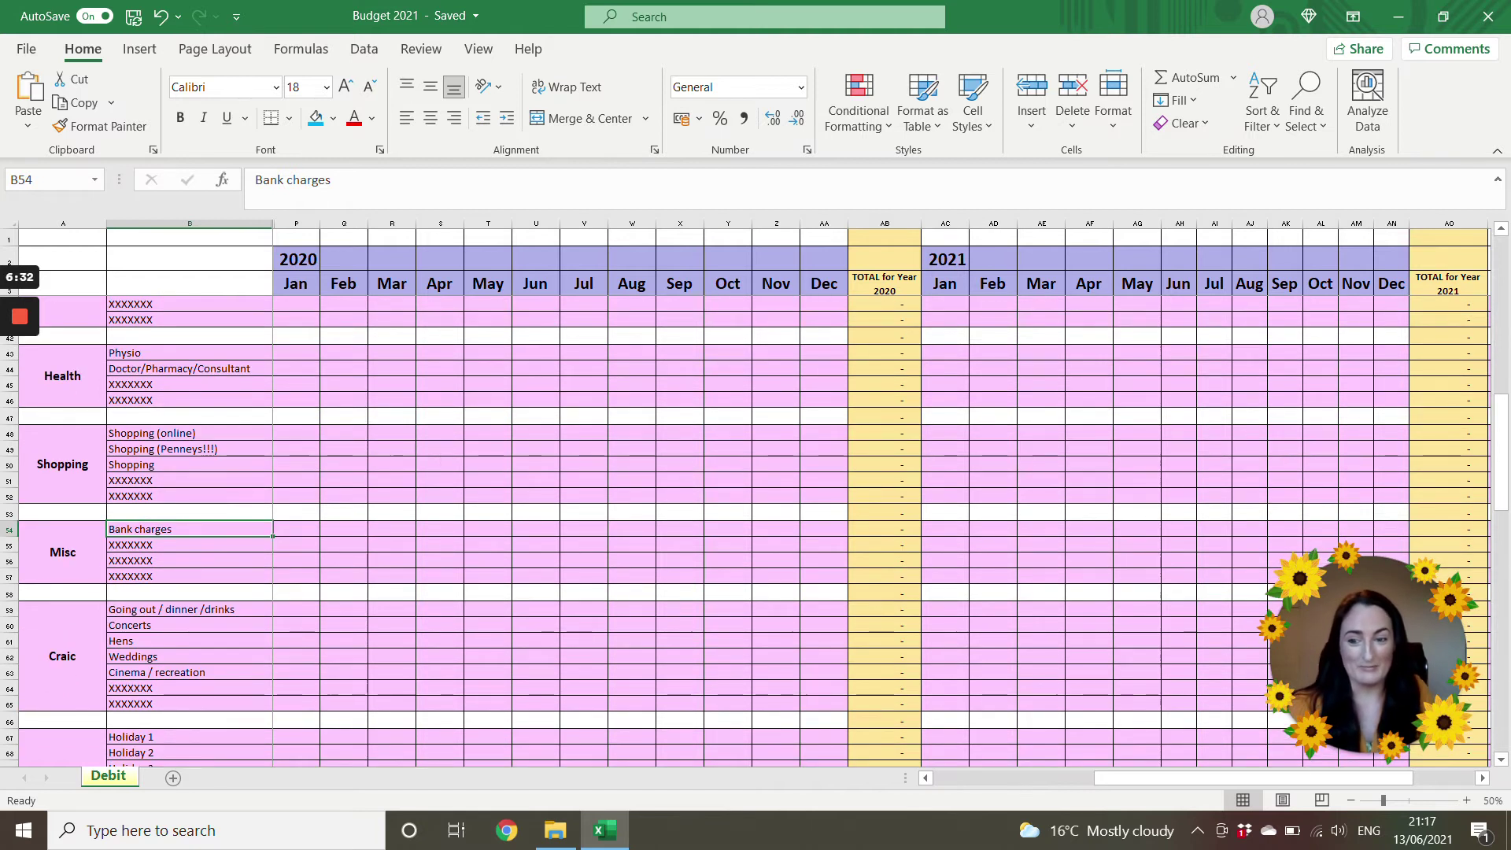
{"action": "left_click", "coordinate": [62, 552]}
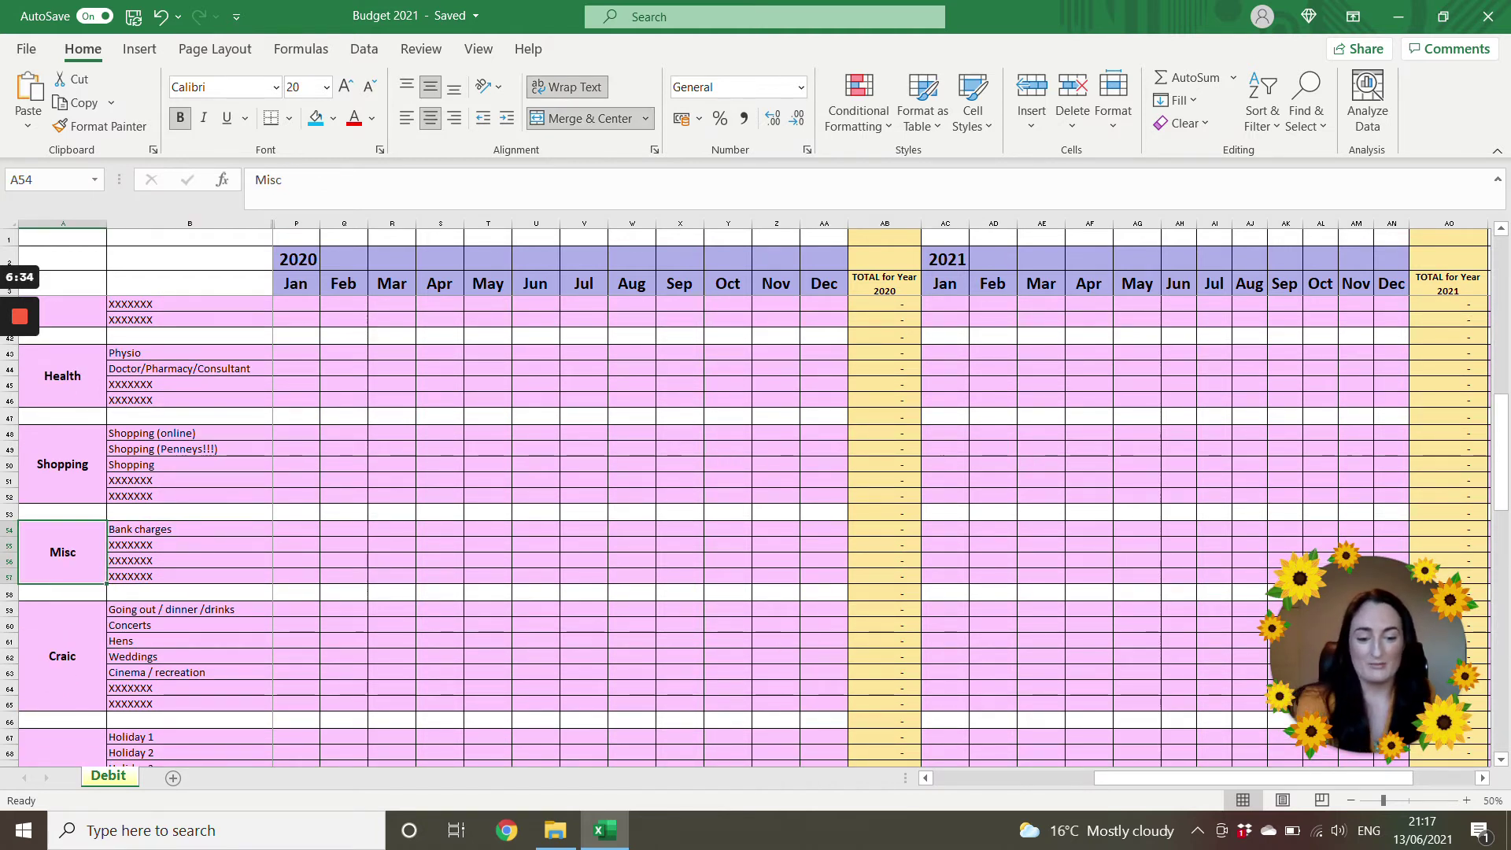
{"action": "left_click_drag", "start_coordinate": [189, 529], "coordinate": [189, 561]}
{"action": "scroll", "coordinate": [189, 560], "scroll_direction": "down", "scroll_amount": 3}
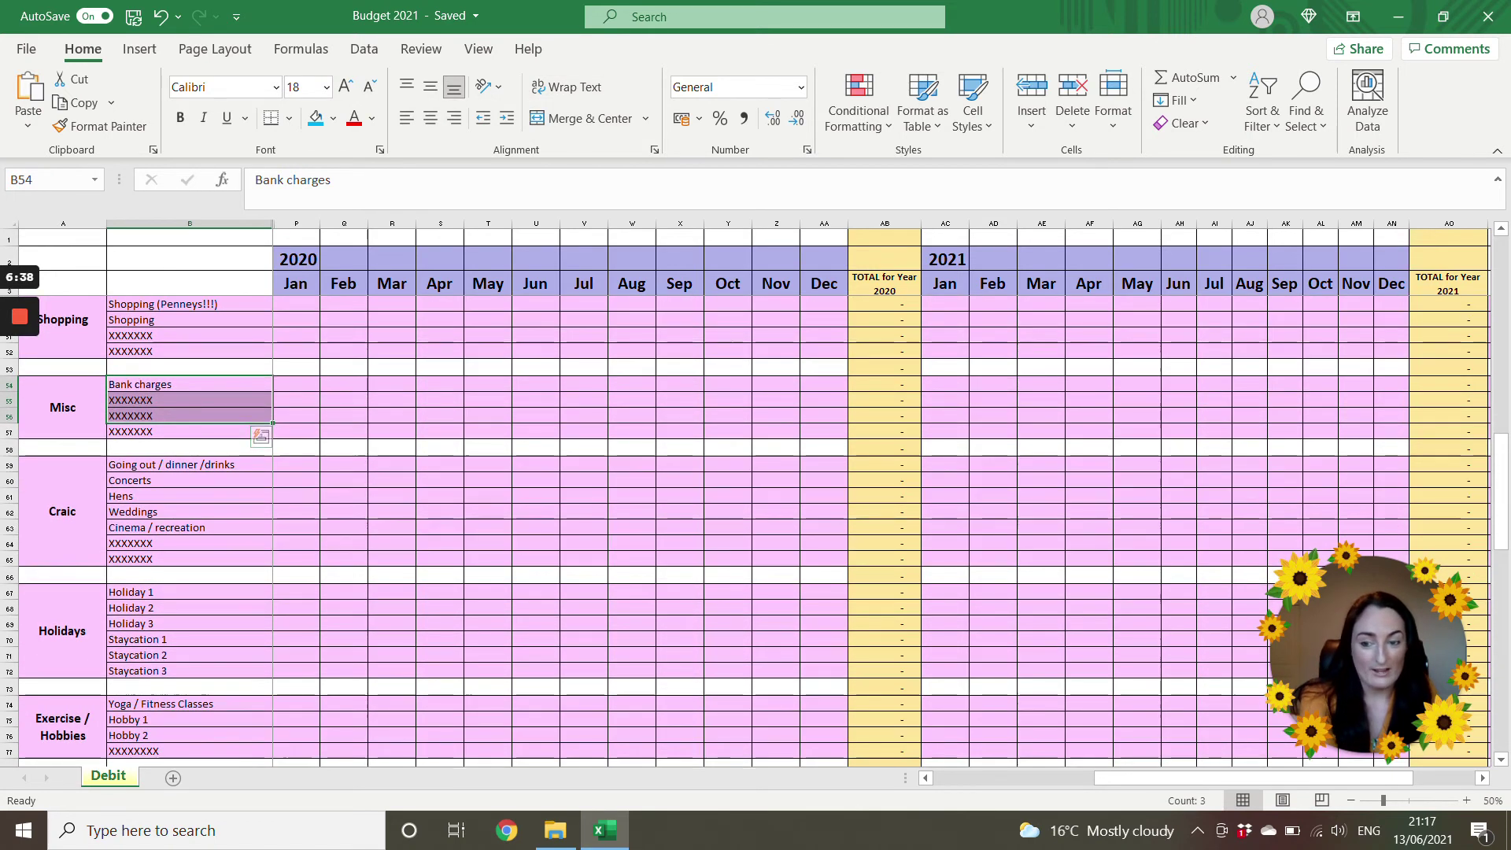
Examine the Craic category's items, from going out and concerts to hens, weddings and cinema
{"action": "left_click", "coordinate": [62, 511]}
{"action": "left_click", "coordinate": [189, 480]}
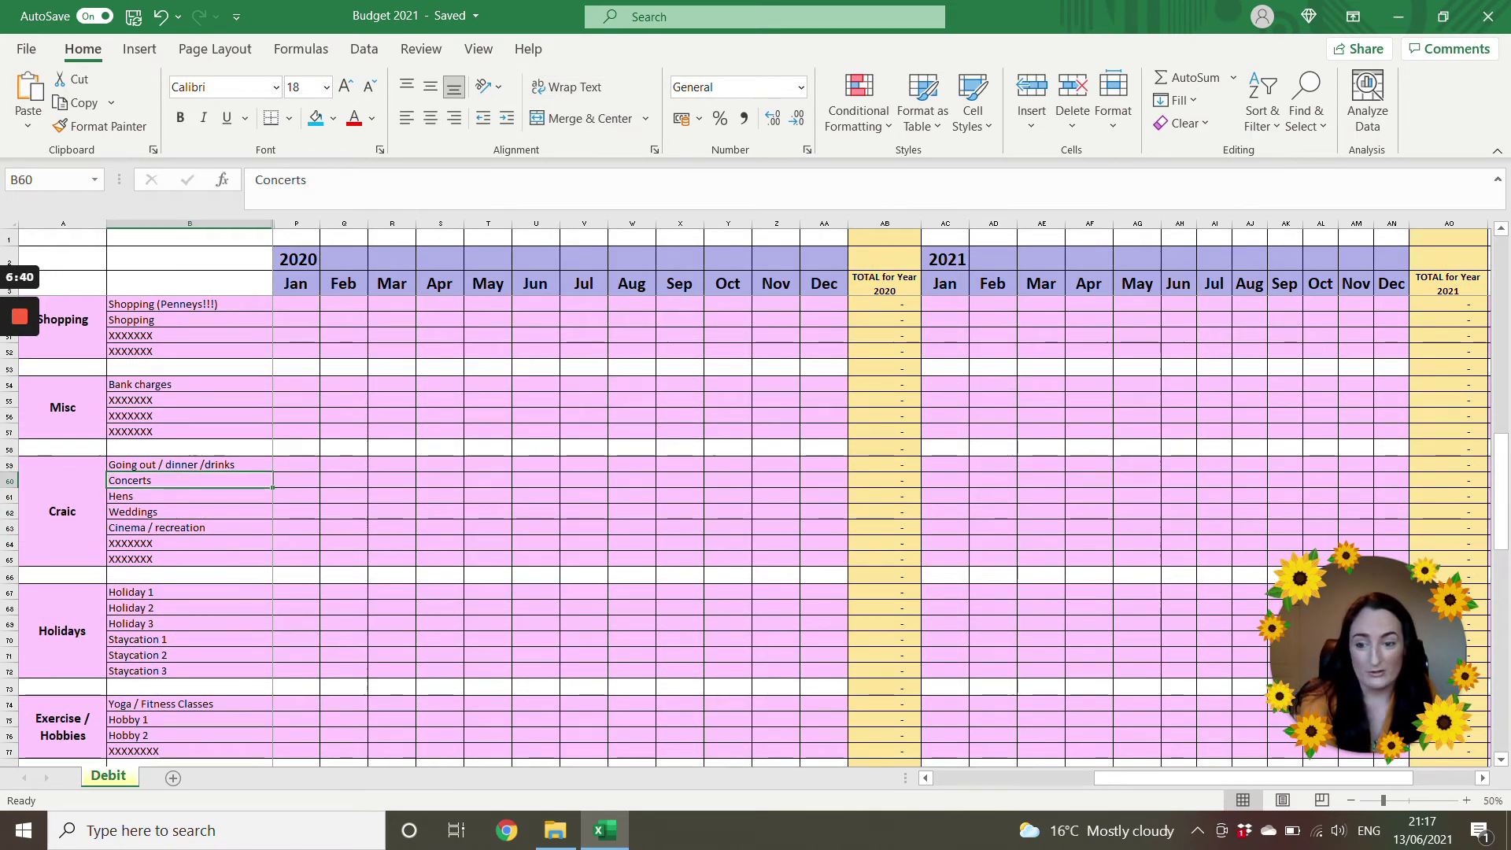
{"action": "left_click", "coordinate": [189, 464]}
{"action": "key", "text": "Down"}
{"action": "key", "text": "Down"}
{"action": "key", "text": "Down"}
{"action": "key", "text": "Down"}
{"action": "key", "text": "Down"}
{"action": "key", "text": "Down"}
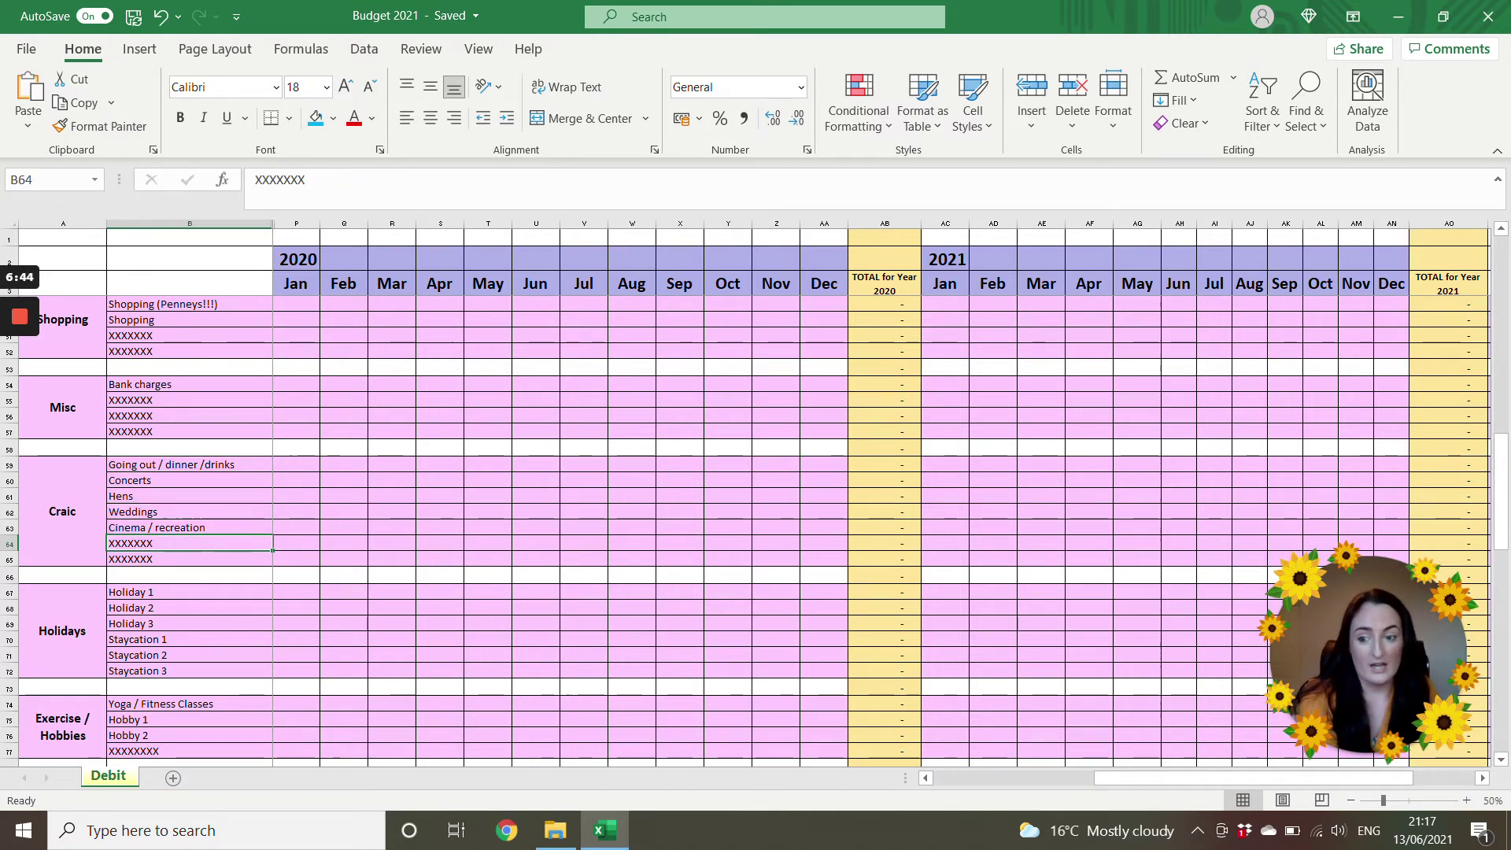
{"action": "left_click", "coordinate": [189, 496]}
{"action": "key", "text": "shift+Down"}
{"action": "key", "text": "shift+Down"}
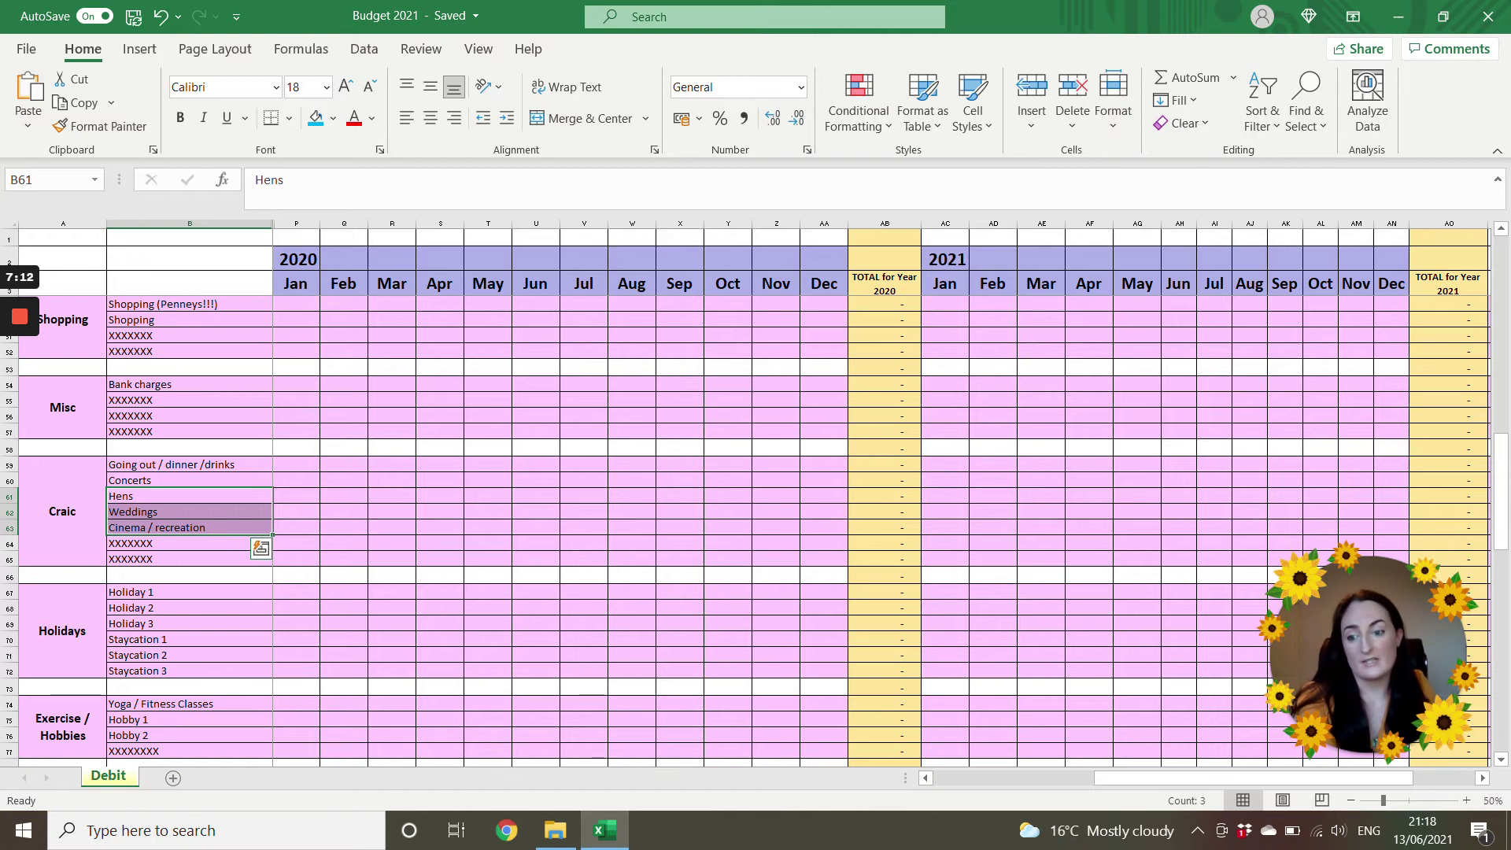
Examine the Holidays category's holiday and staycation rows across all months of 2020
{"action": "left_click", "coordinate": [62, 630]}
{"action": "left_click_drag", "start_coordinate": [63, 630], "coordinate": [843, 673]}
{"action": "scroll", "coordinate": [756, 533], "scroll_direction": "down", "scroll_amount": 3}
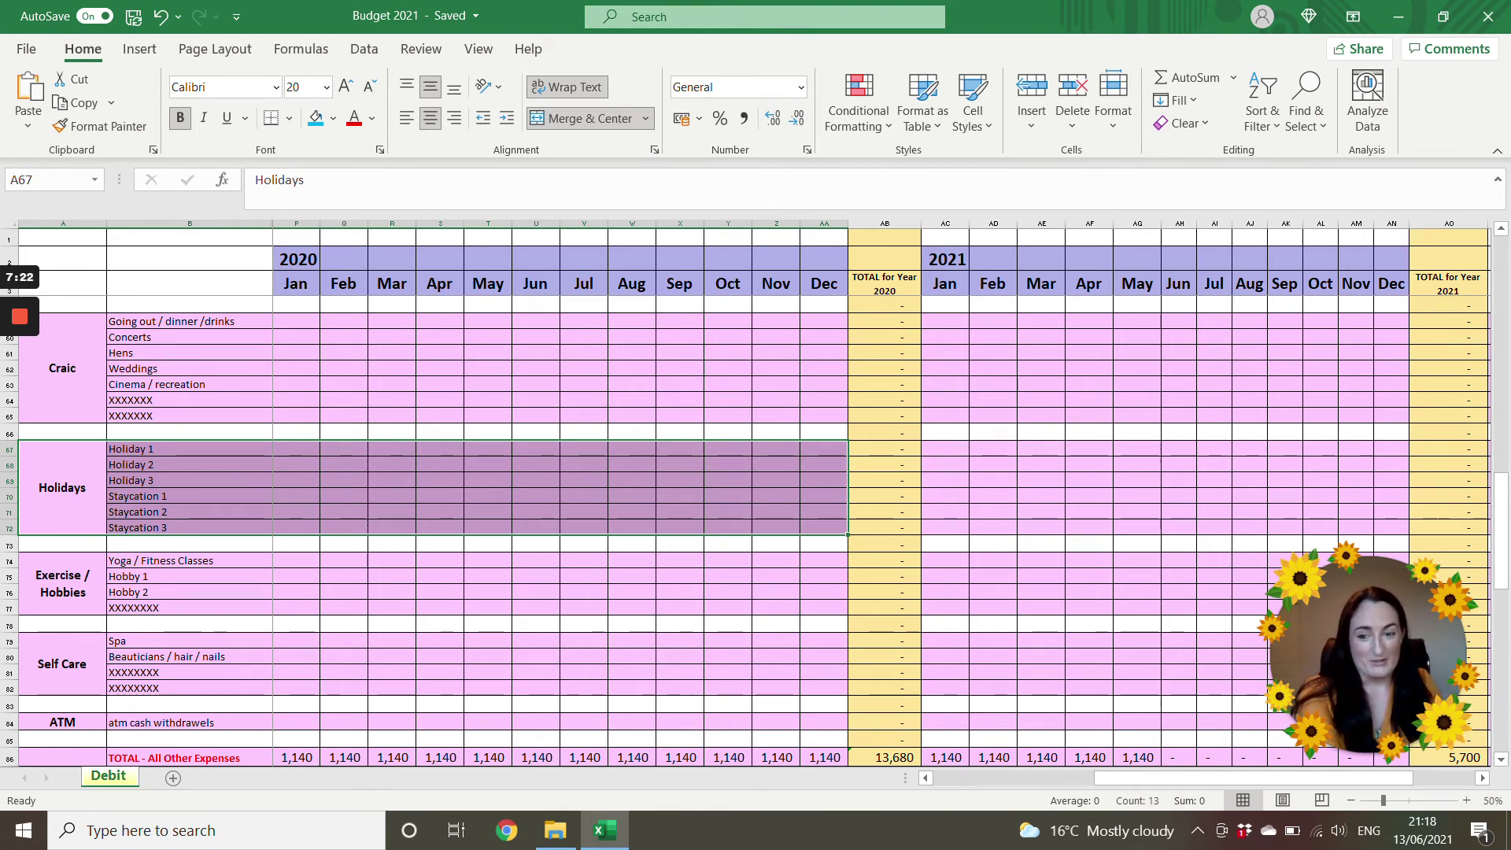
Examine the individual holiday and staycation rows in the Holidays category, including the January 2020 entry cells
{"action": "left_click", "coordinate": [296, 448]}
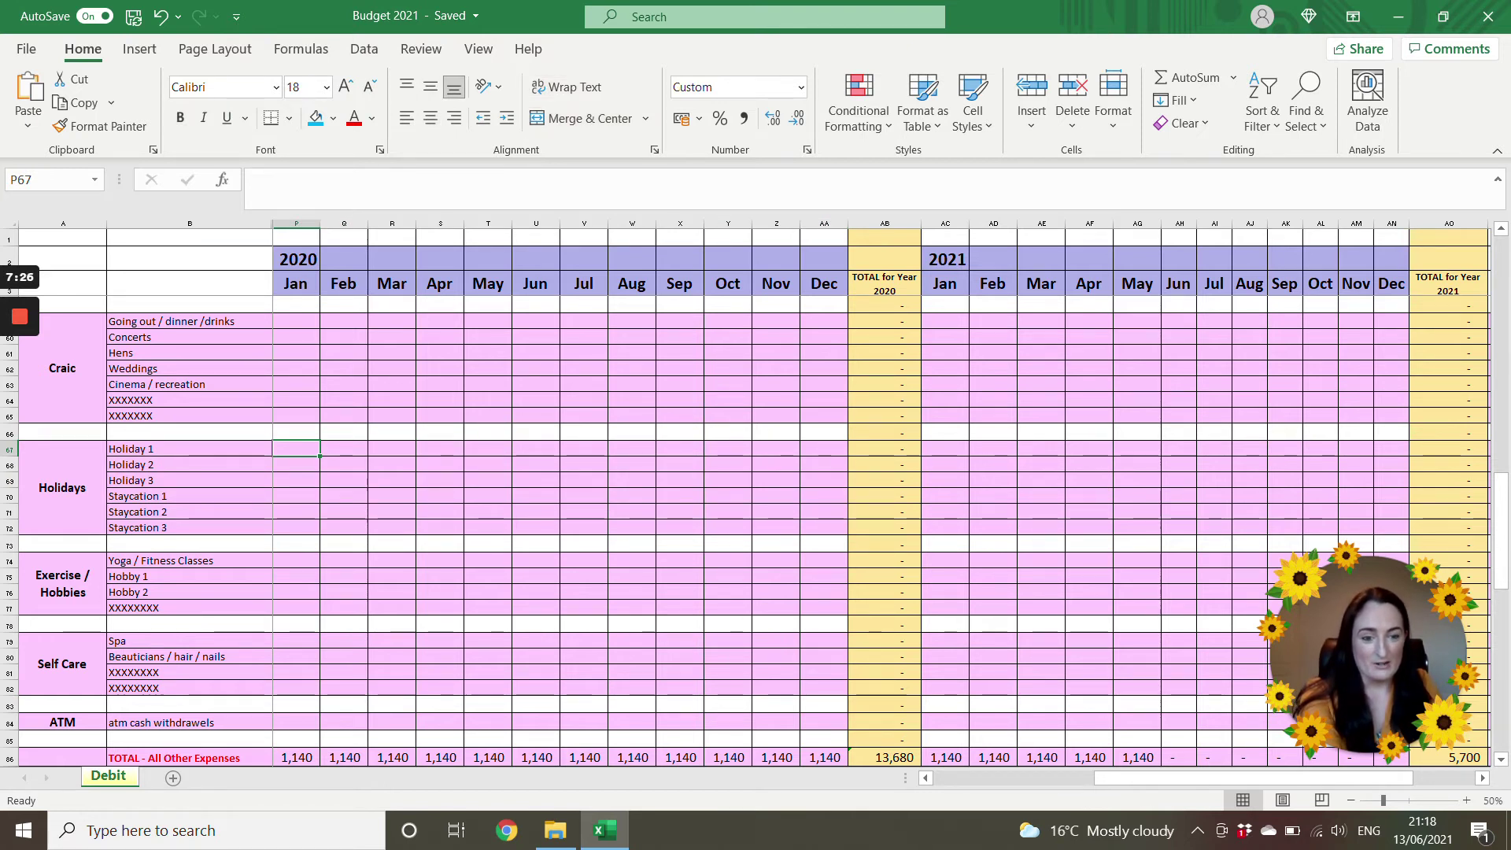
{"action": "left_click_drag", "start_coordinate": [129, 449], "coordinate": [464, 504]}
{"action": "left_click", "coordinate": [189, 465]}
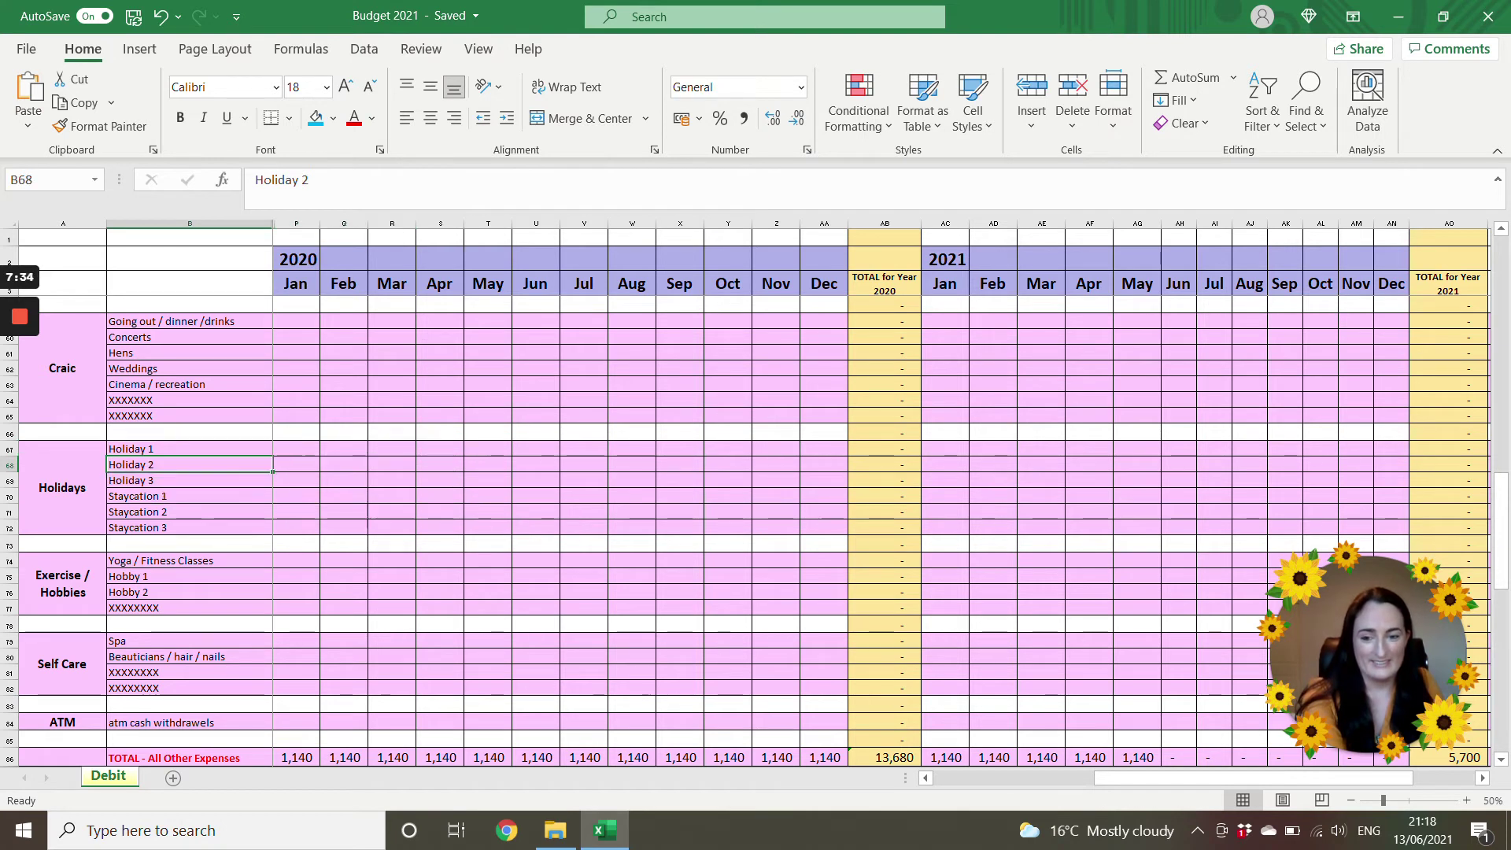
{"action": "key", "text": "Down"}
{"action": "key", "text": "Down"}
{"action": "key", "text": "Down"}
{"action": "key", "text": "Down"}
{"action": "key", "text": "Down"}
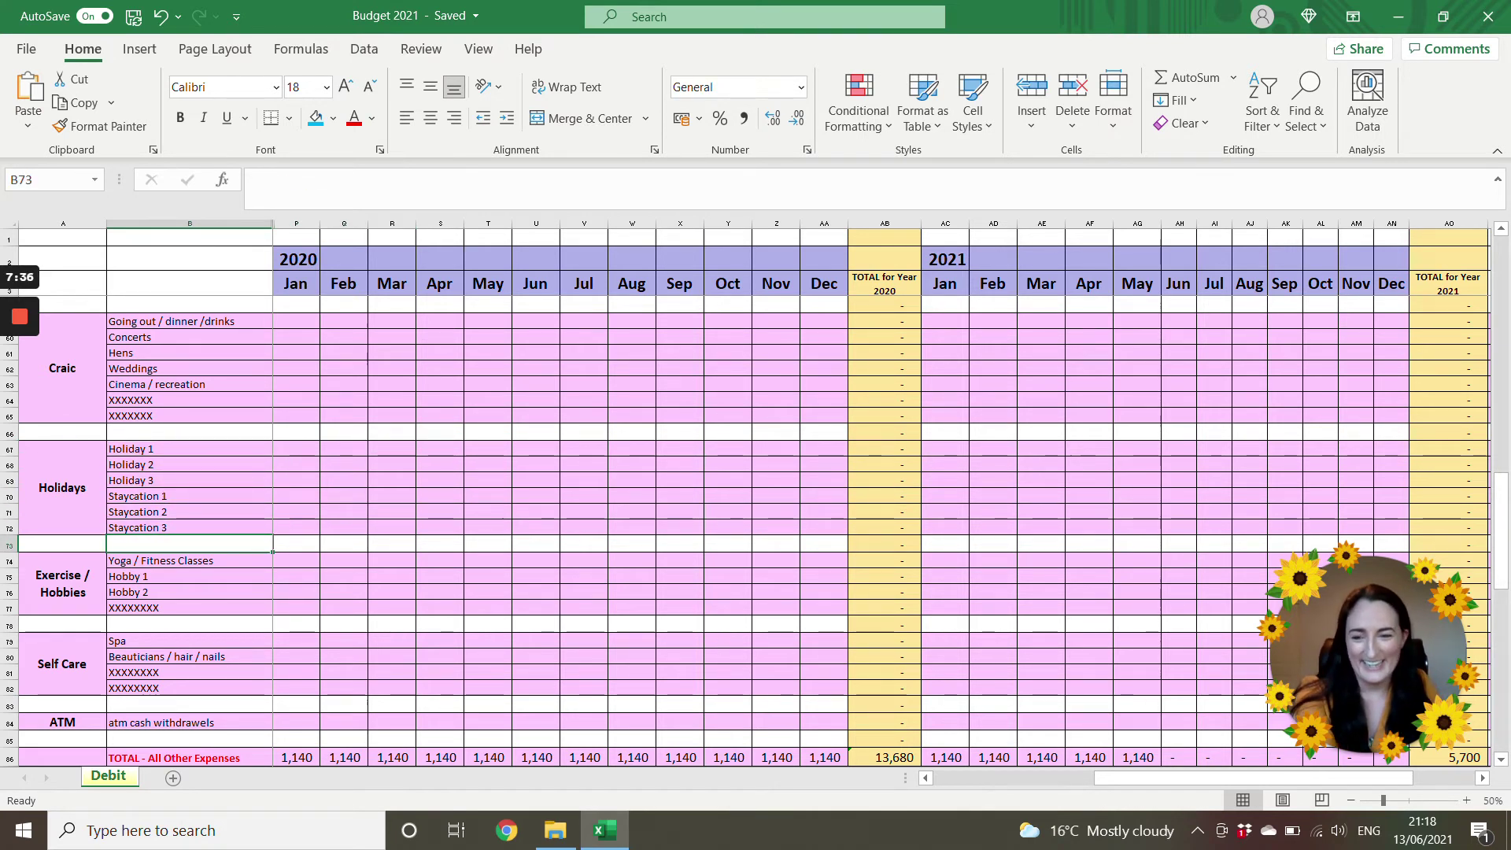
{"action": "left_click", "coordinate": [296, 464]}
Examine the Exercise / Hobbies, Self Care and ATM categories, including the cash withdrawals row across 2020
{"action": "scroll", "coordinate": [756, 530], "scroll_direction": "down", "scroll_amount": 2}
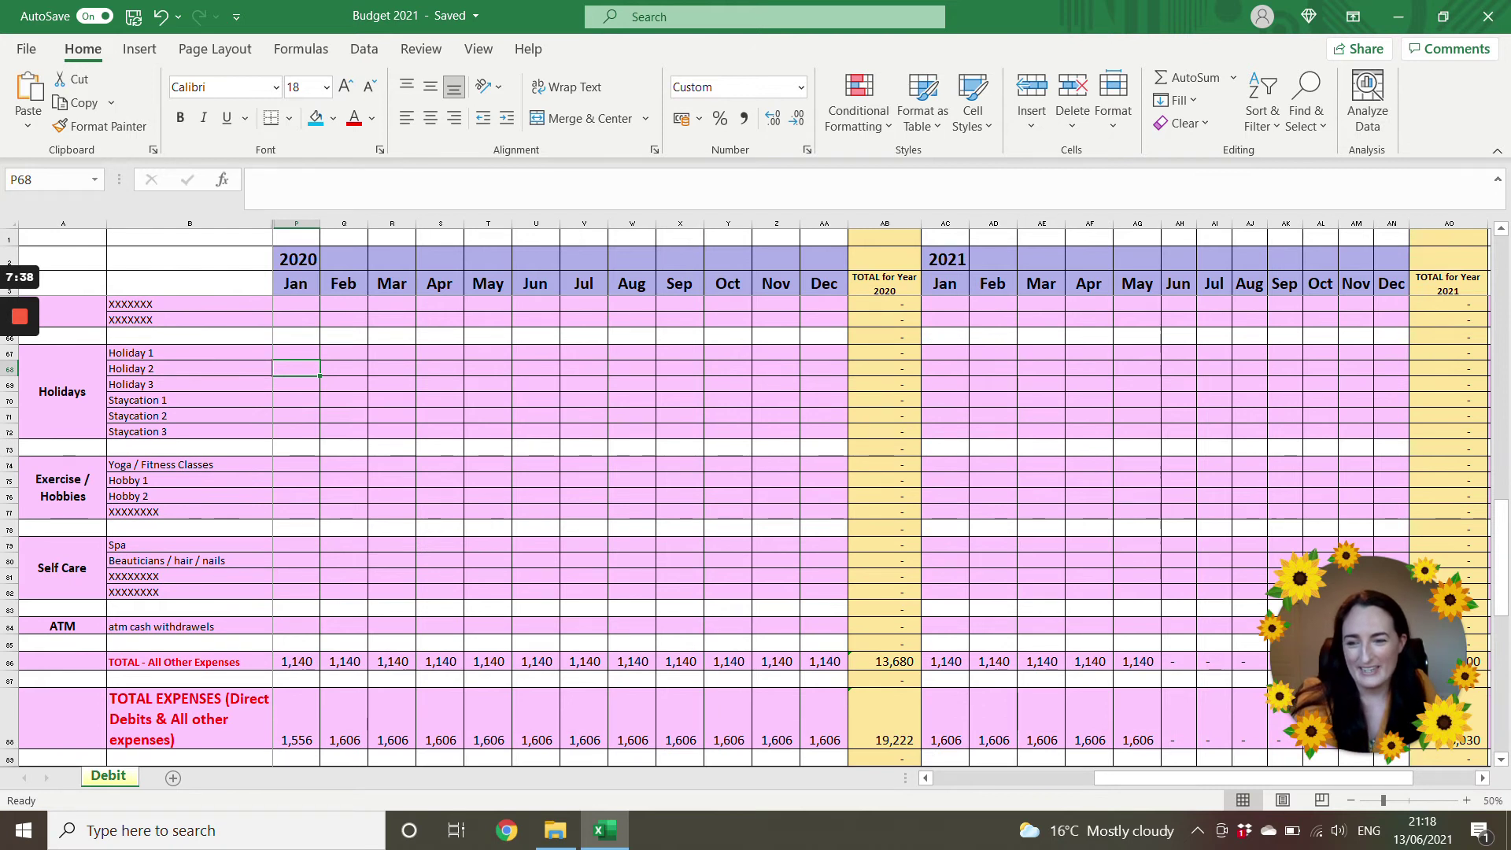
{"action": "left_click", "coordinate": [62, 487]}
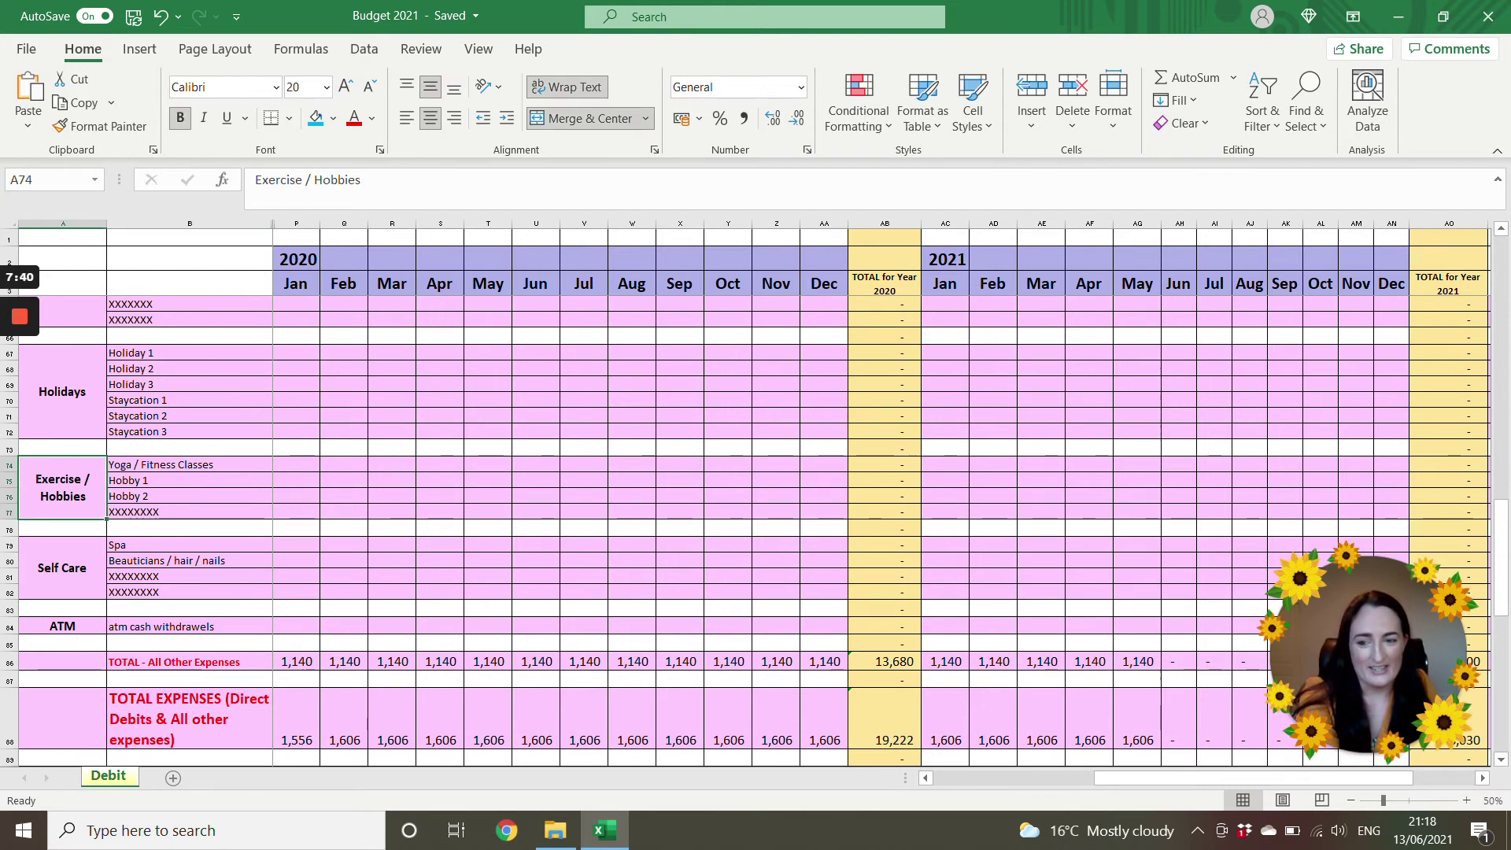
{"action": "left_click_drag", "start_coordinate": [62, 488], "coordinate": [188, 487]}
{"action": "left_click_drag", "start_coordinate": [62, 568], "coordinate": [189, 576]}
{"action": "left_click", "coordinate": [189, 560]}
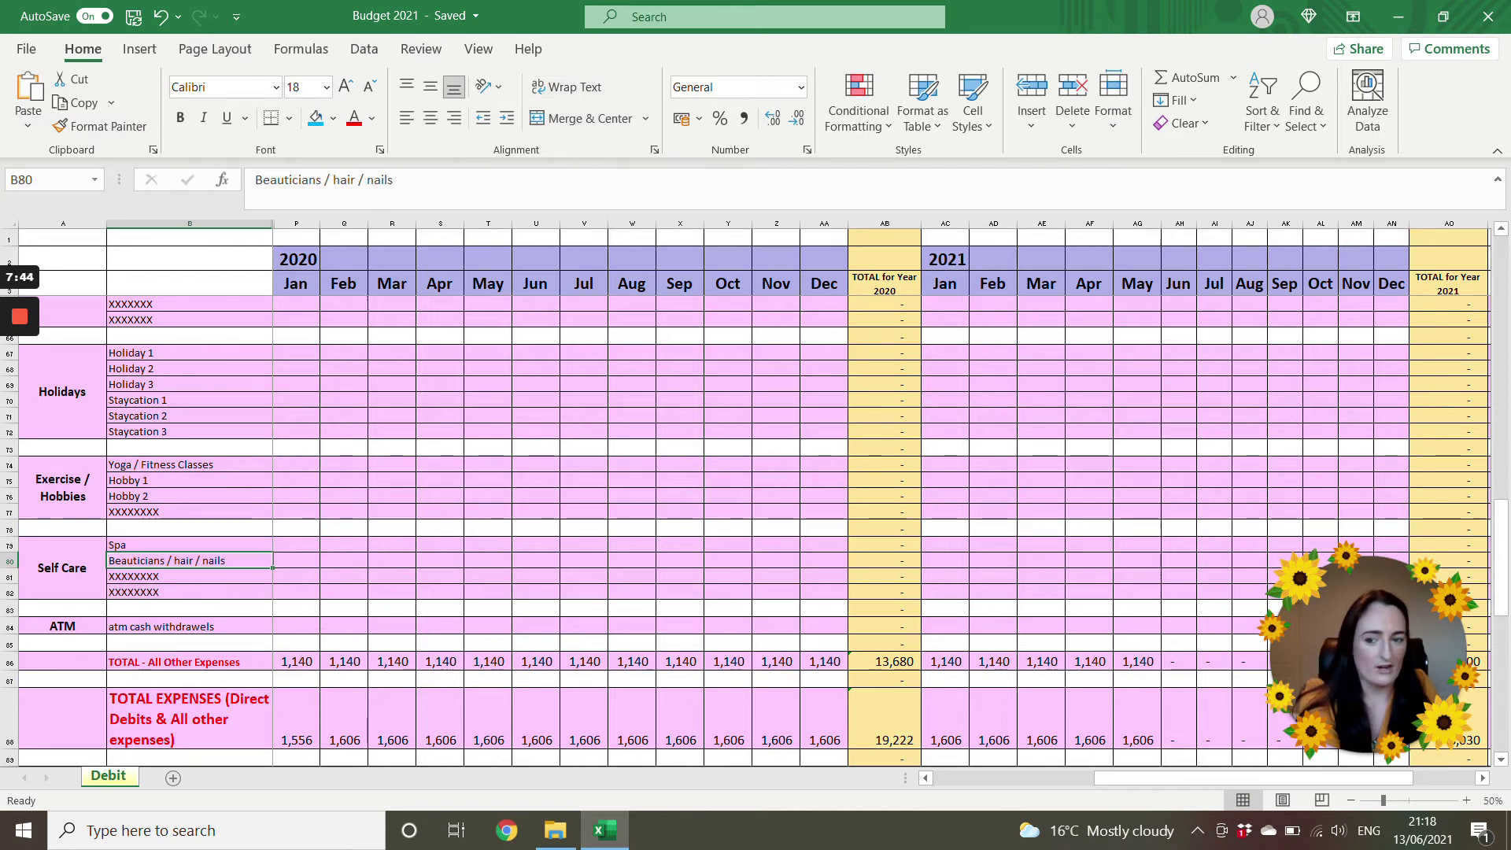
{"action": "scroll", "coordinate": [189, 561], "scroll_direction": "down", "scroll_amount": 1}
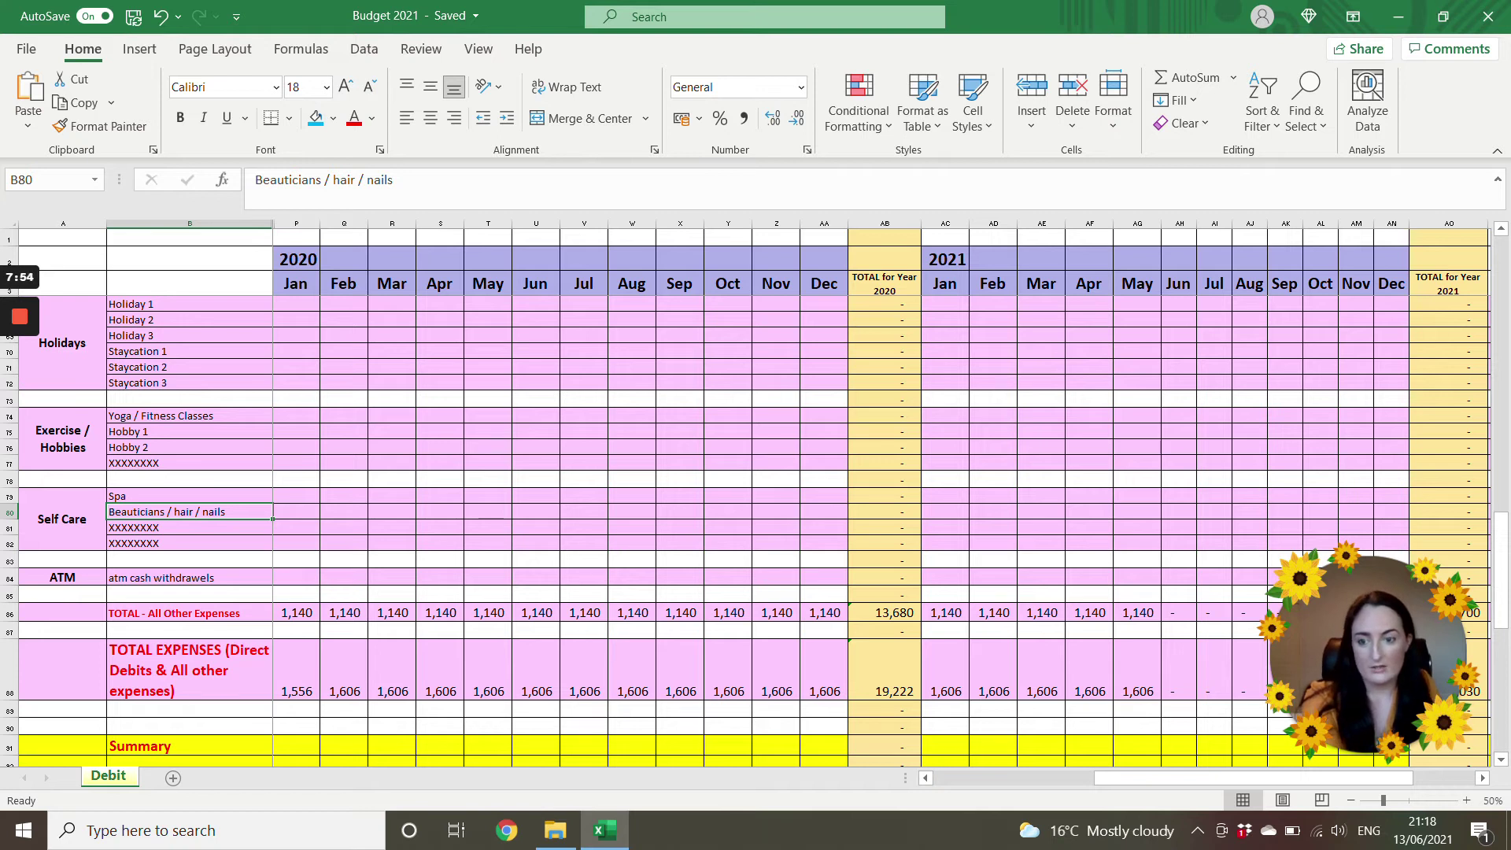
{"action": "left_click_drag", "start_coordinate": [63, 576], "coordinate": [827, 577]}
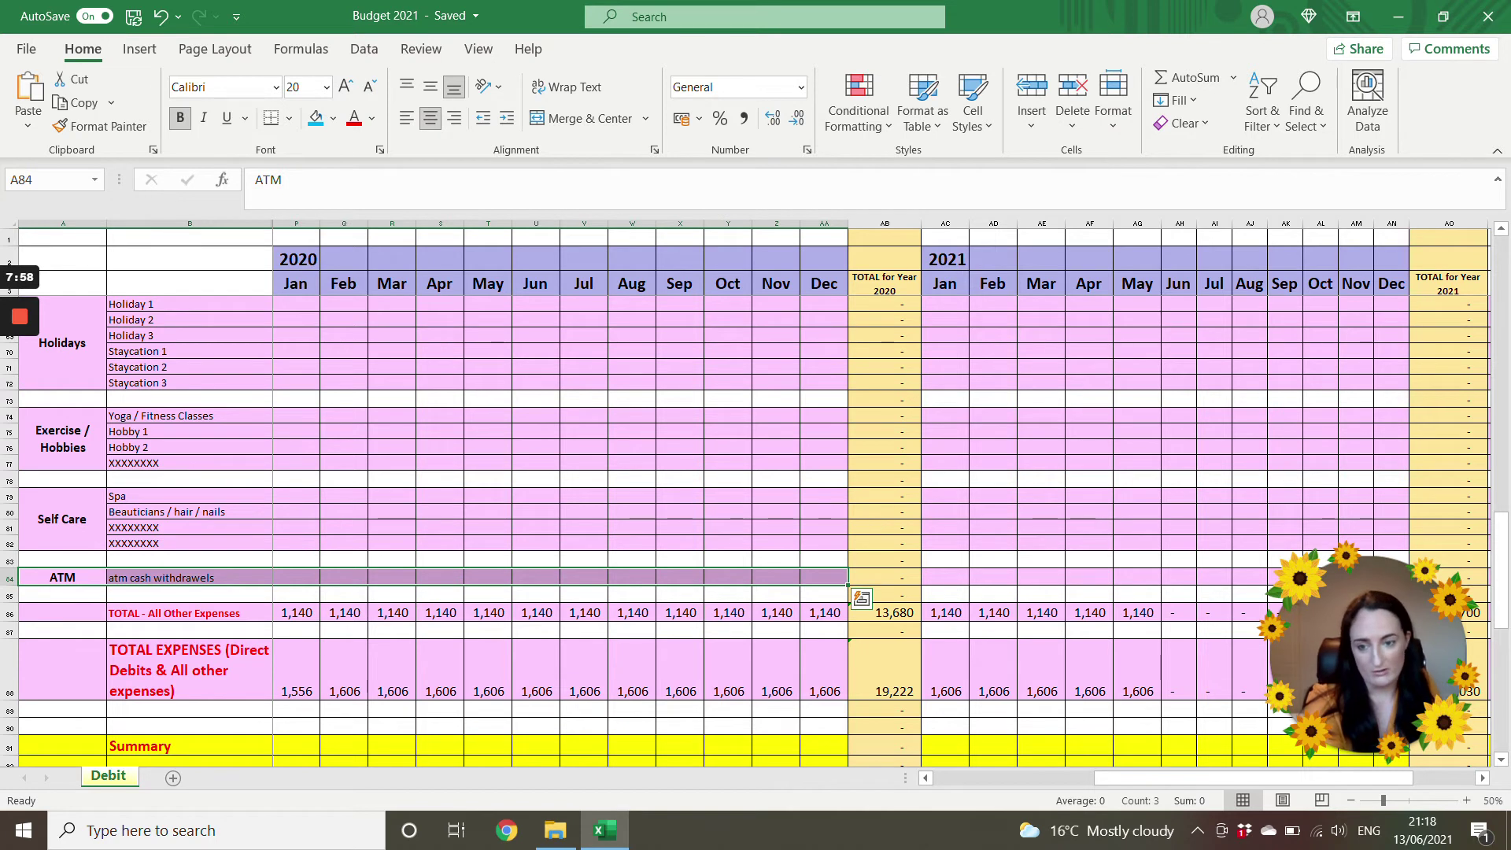
Inspect the January 2020 formula for TOTAL - All Other Expenses and trace its summed range up to the Household rows
{"action": "scroll", "coordinate": [754, 532], "scroll_direction": "down", "scroll_amount": 1}
{"action": "left_click", "coordinate": [296, 565]}
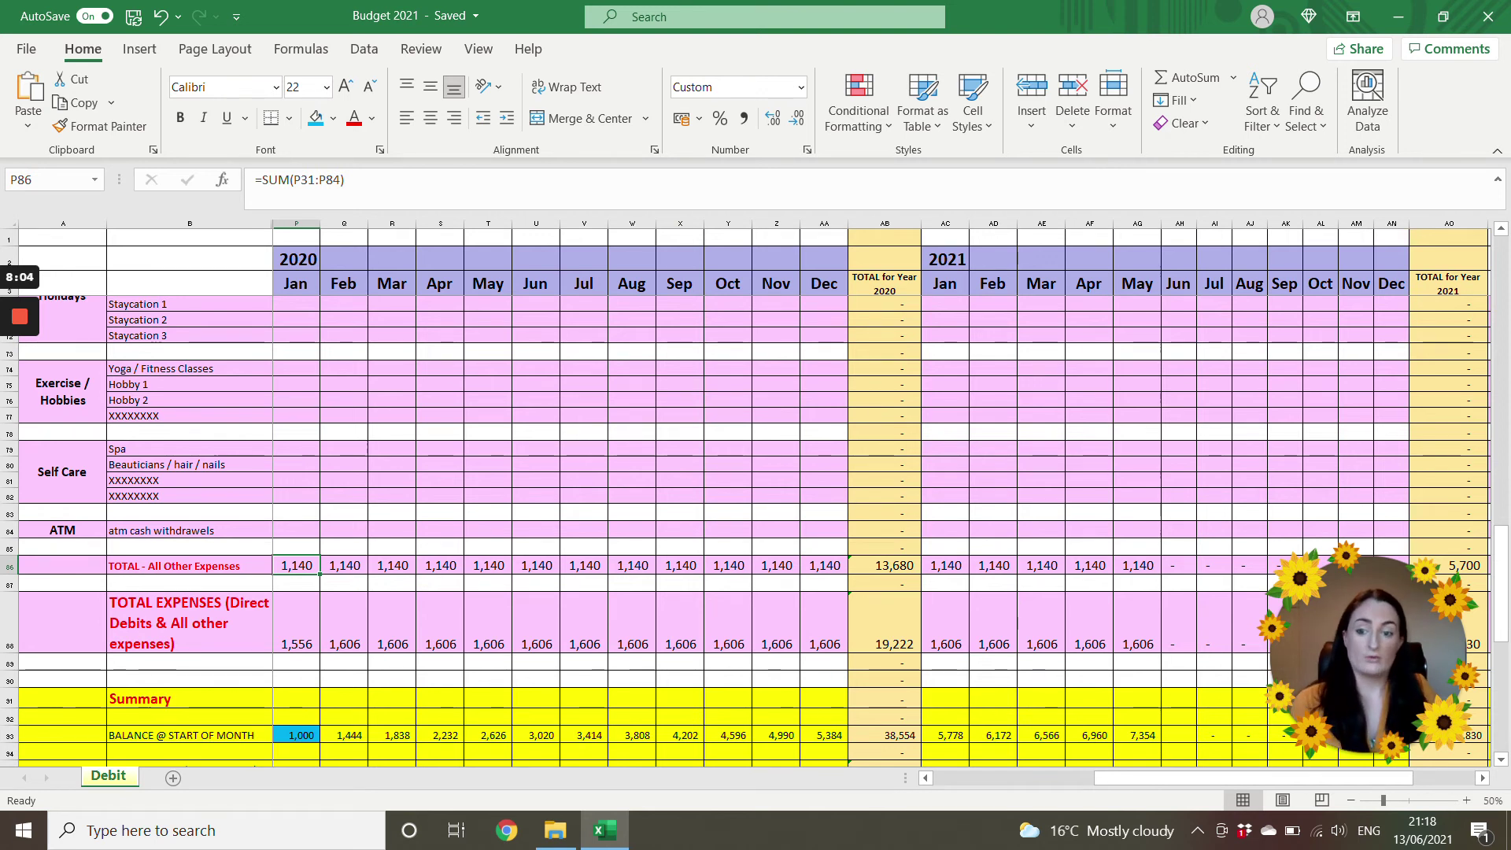
{"action": "key", "text": "F2"}
{"action": "scroll", "coordinate": [754, 532], "scroll_direction": "up", "scroll_amount": 3}
{"action": "scroll", "coordinate": [754, 531], "scroll_direction": "up", "scroll_amount": 14}
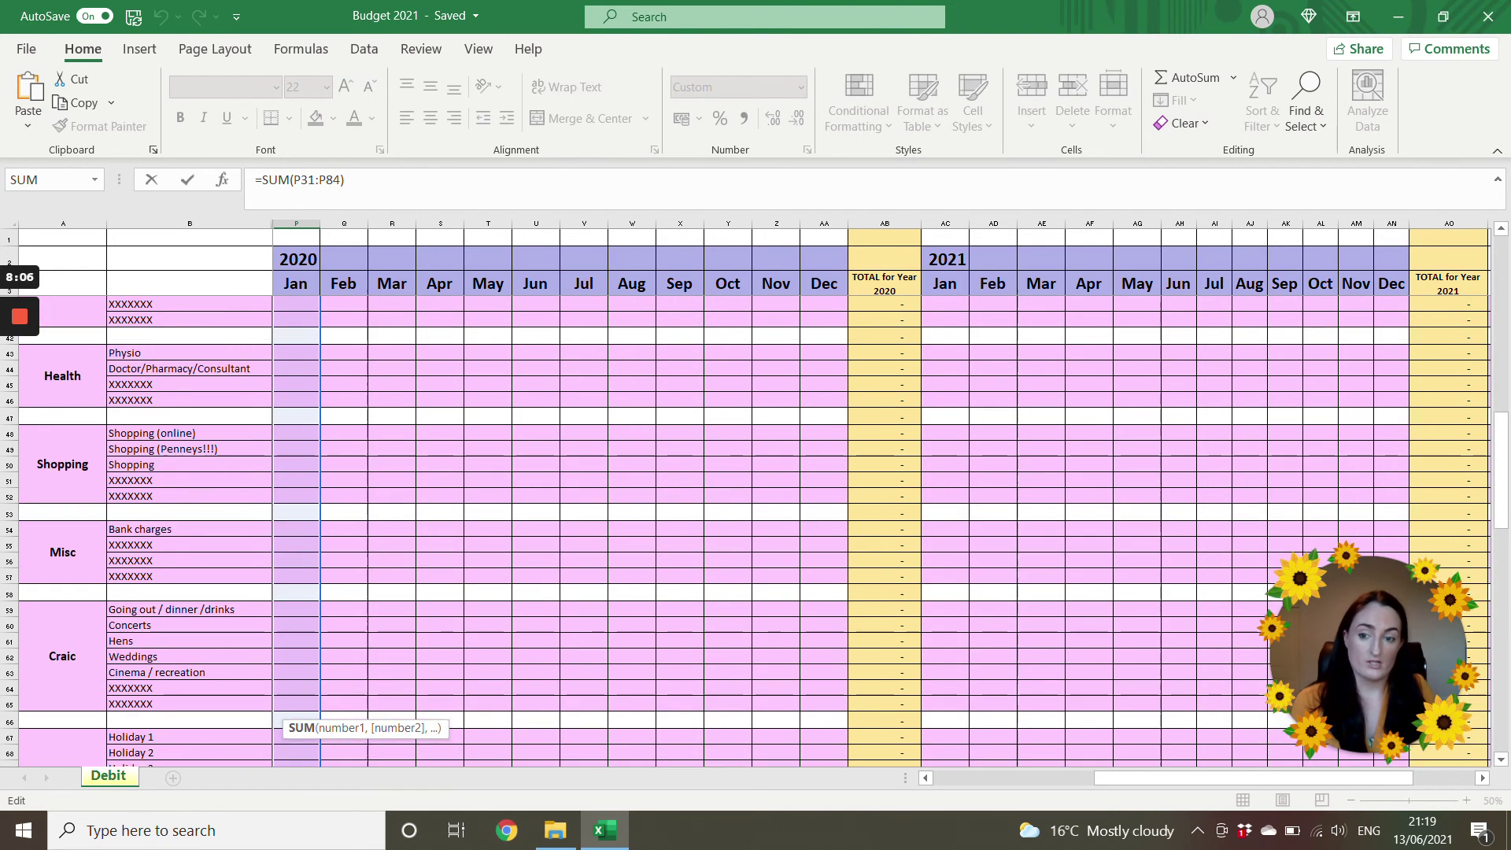
{"action": "scroll", "coordinate": [754, 531], "scroll_direction": "down", "scroll_amount": 4}
{"action": "scroll", "coordinate": [754, 532], "scroll_direction": "up", "scroll_amount": 4}
{"action": "scroll", "coordinate": [754, 532], "scroll_direction": "up", "scroll_amount": 3}
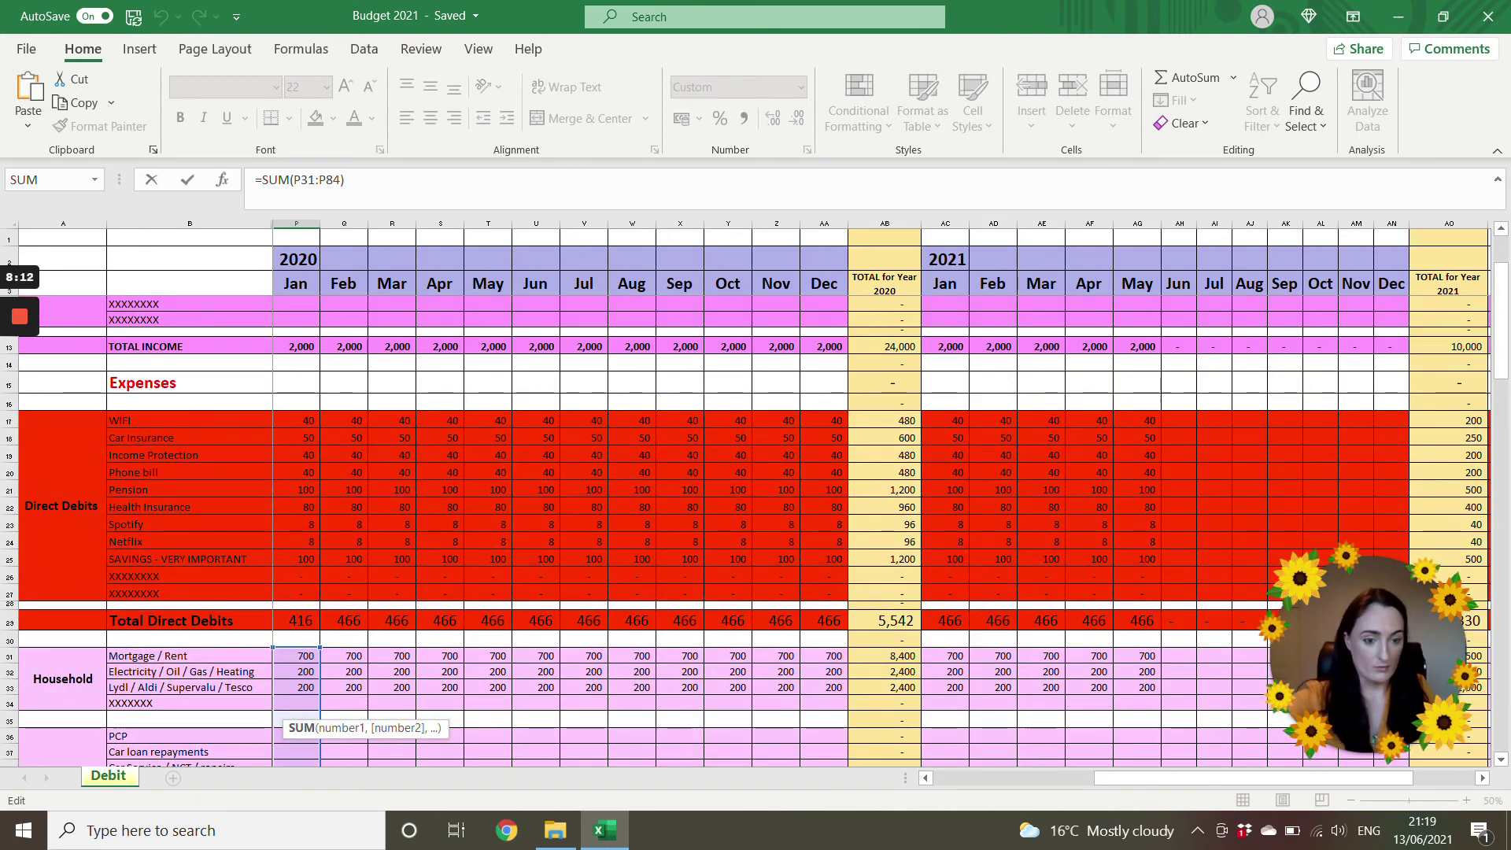
{"action": "scroll", "coordinate": [754, 532], "scroll_direction": "down", "scroll_amount": 12}
{"action": "scroll", "coordinate": [754, 531], "scroll_direction": "down", "scroll_amount": 9}
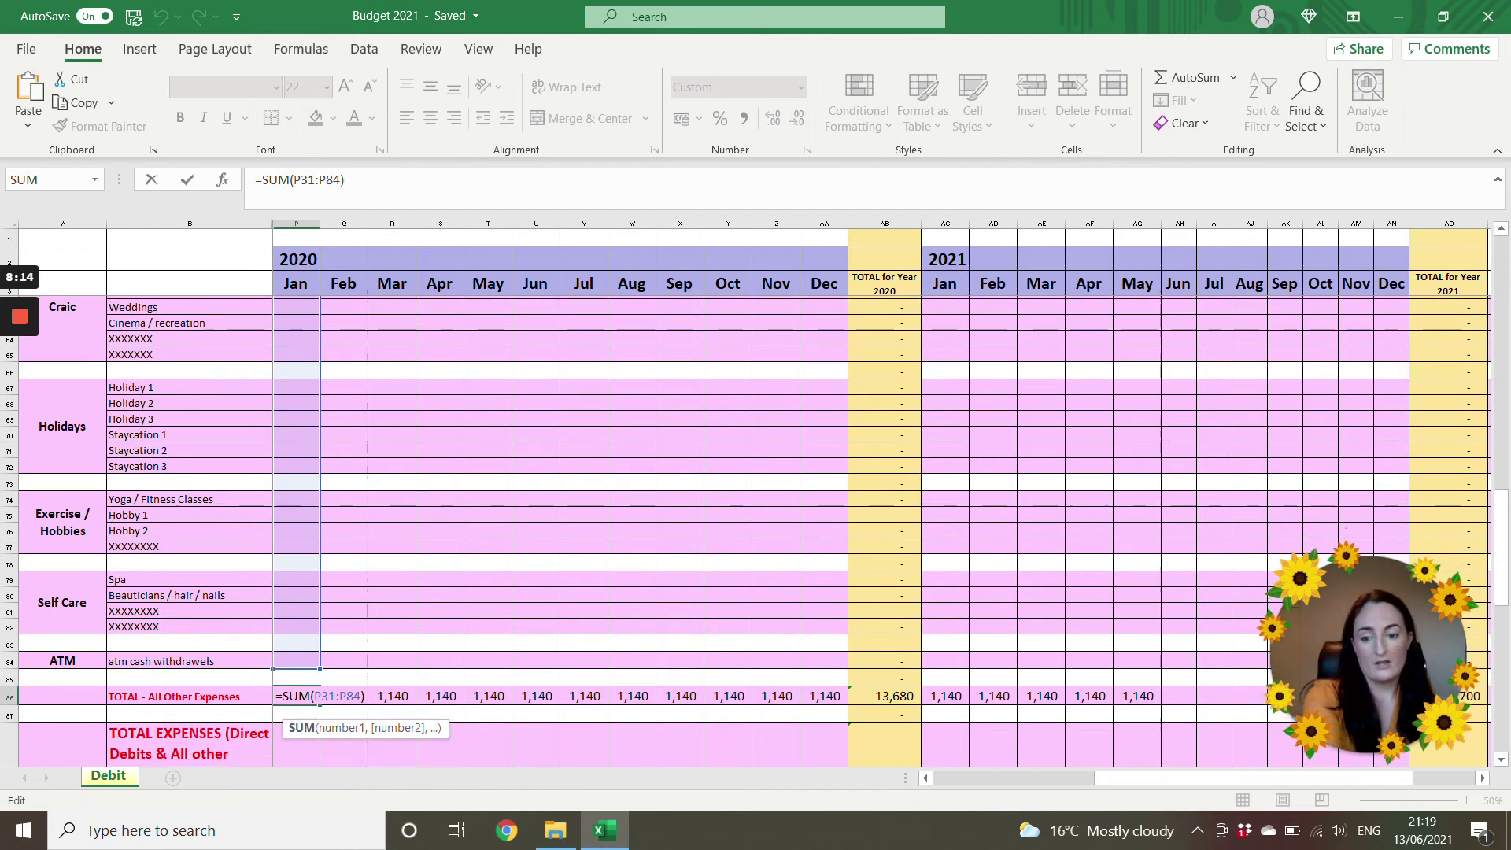
{"action": "key", "text": "Return"}
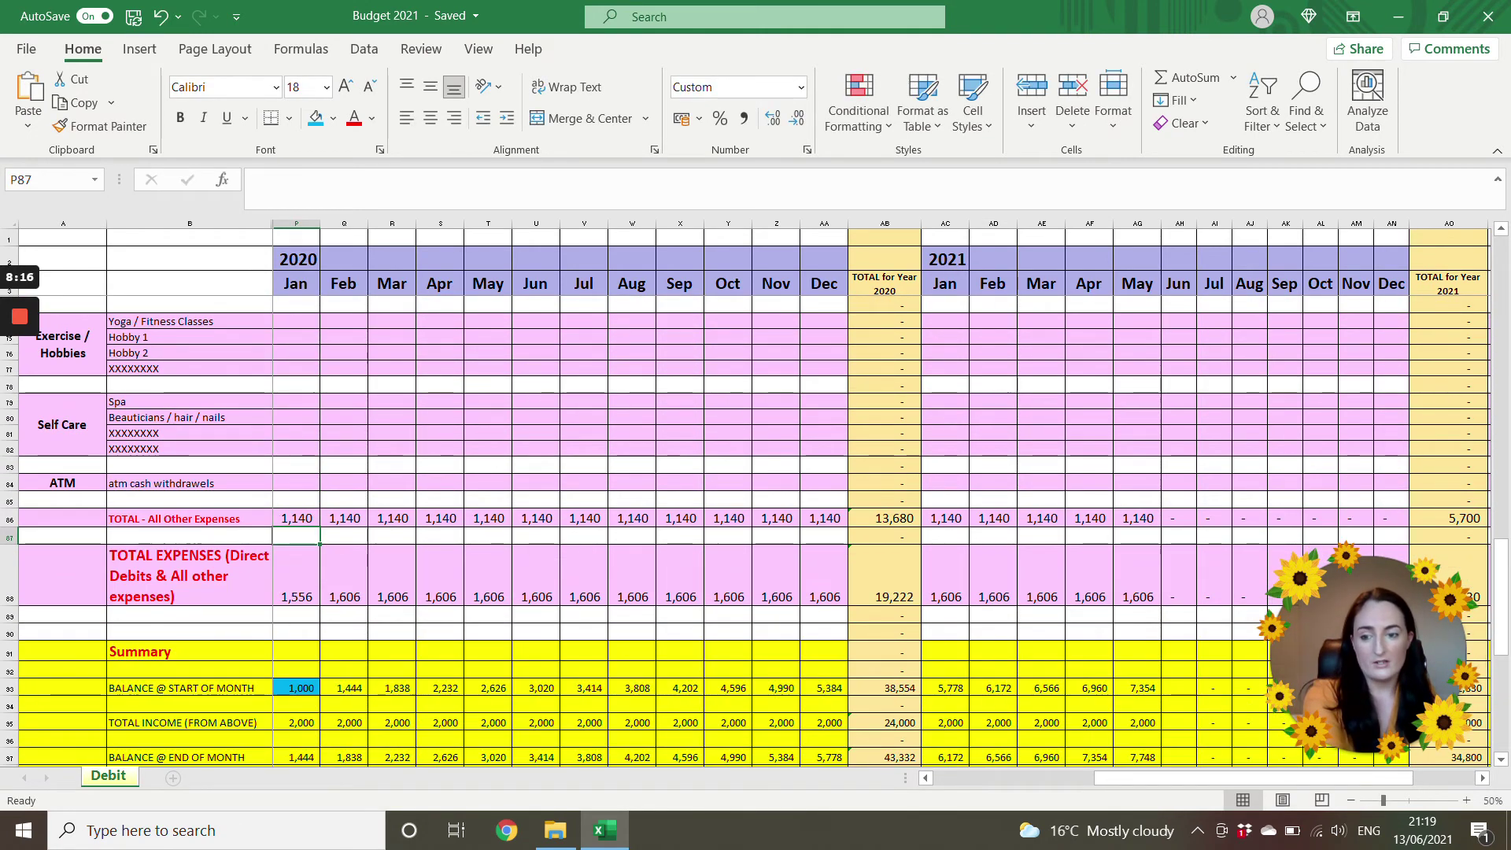
Inspect the January 2020 formula in the TOTAL EXPENSES row that combines direct debits and all other expenses
{"action": "left_click", "coordinate": [188, 575]}
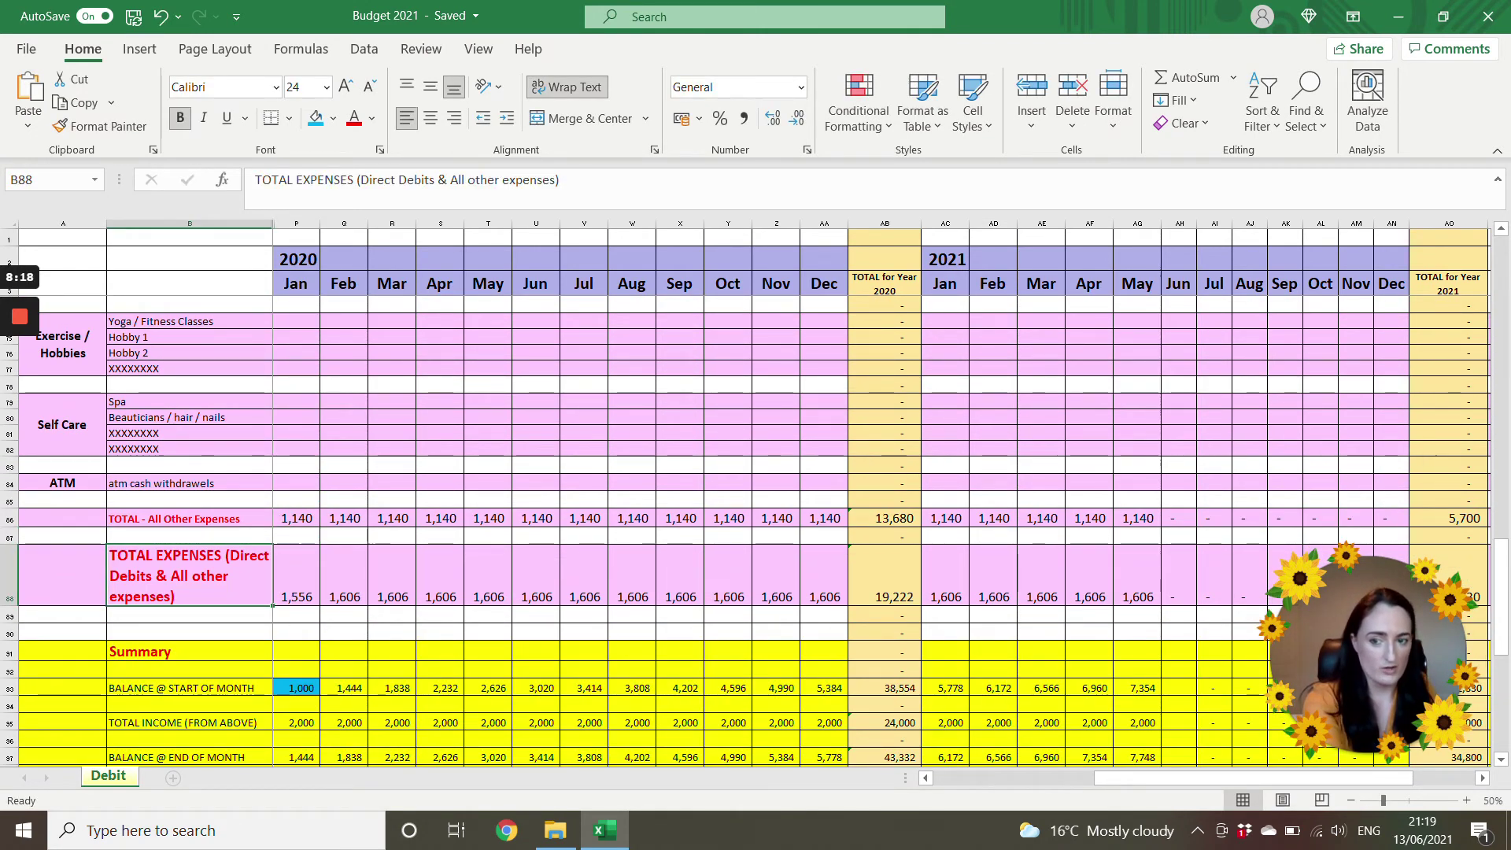
{"action": "left_click", "coordinate": [296, 583]}
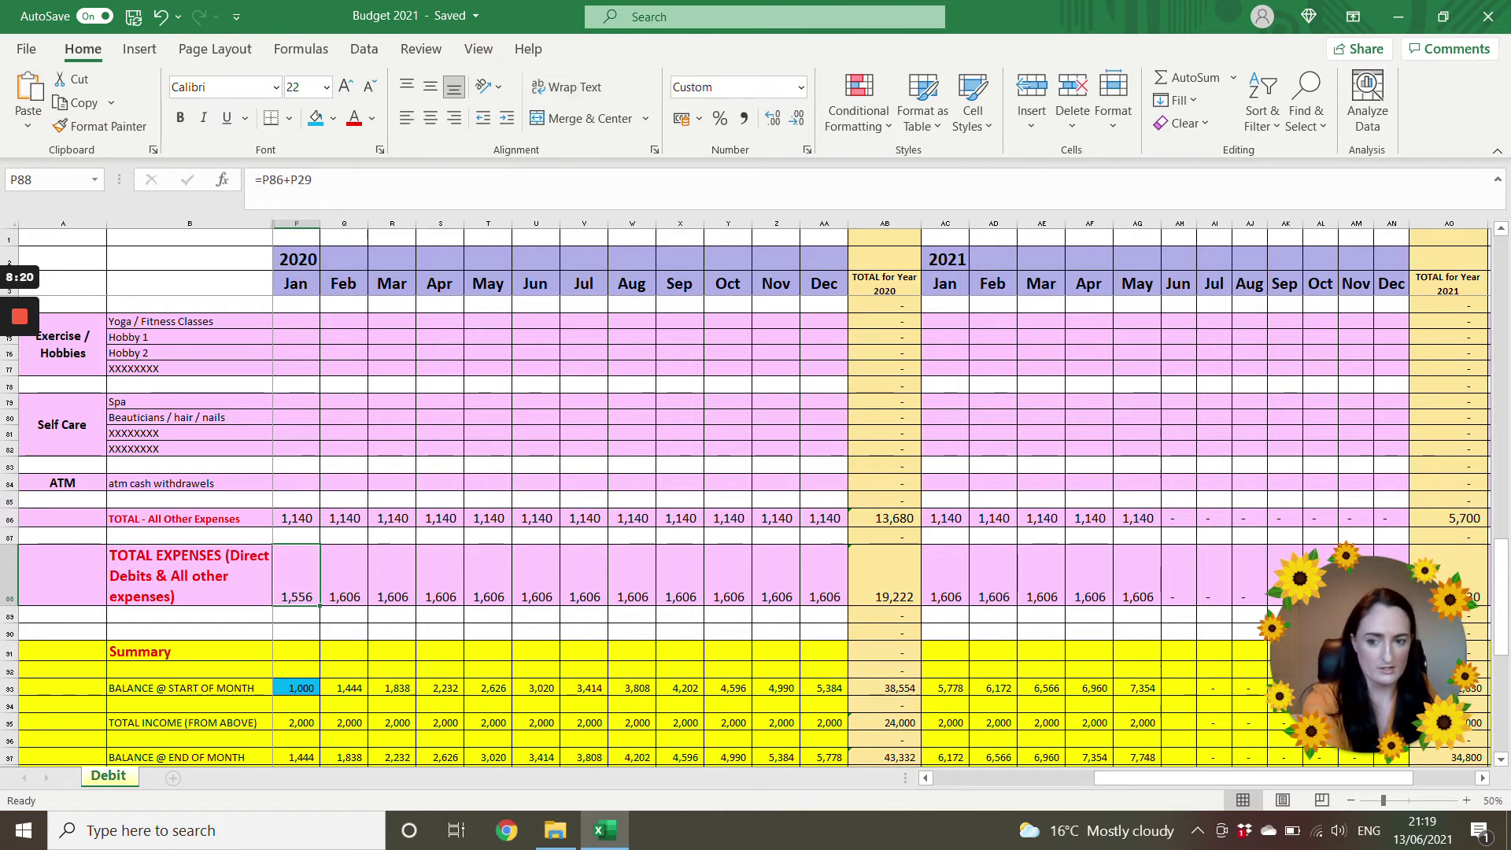
{"action": "double_click", "coordinate": [296, 582]}
{"action": "key", "text": "Return"}
Examine the Summary section's BALANCE @ START OF MONTH row and its January 2020 opening balance cell
{"action": "scroll", "coordinate": [756, 527], "scroll_direction": "down", "scroll_amount": 5}
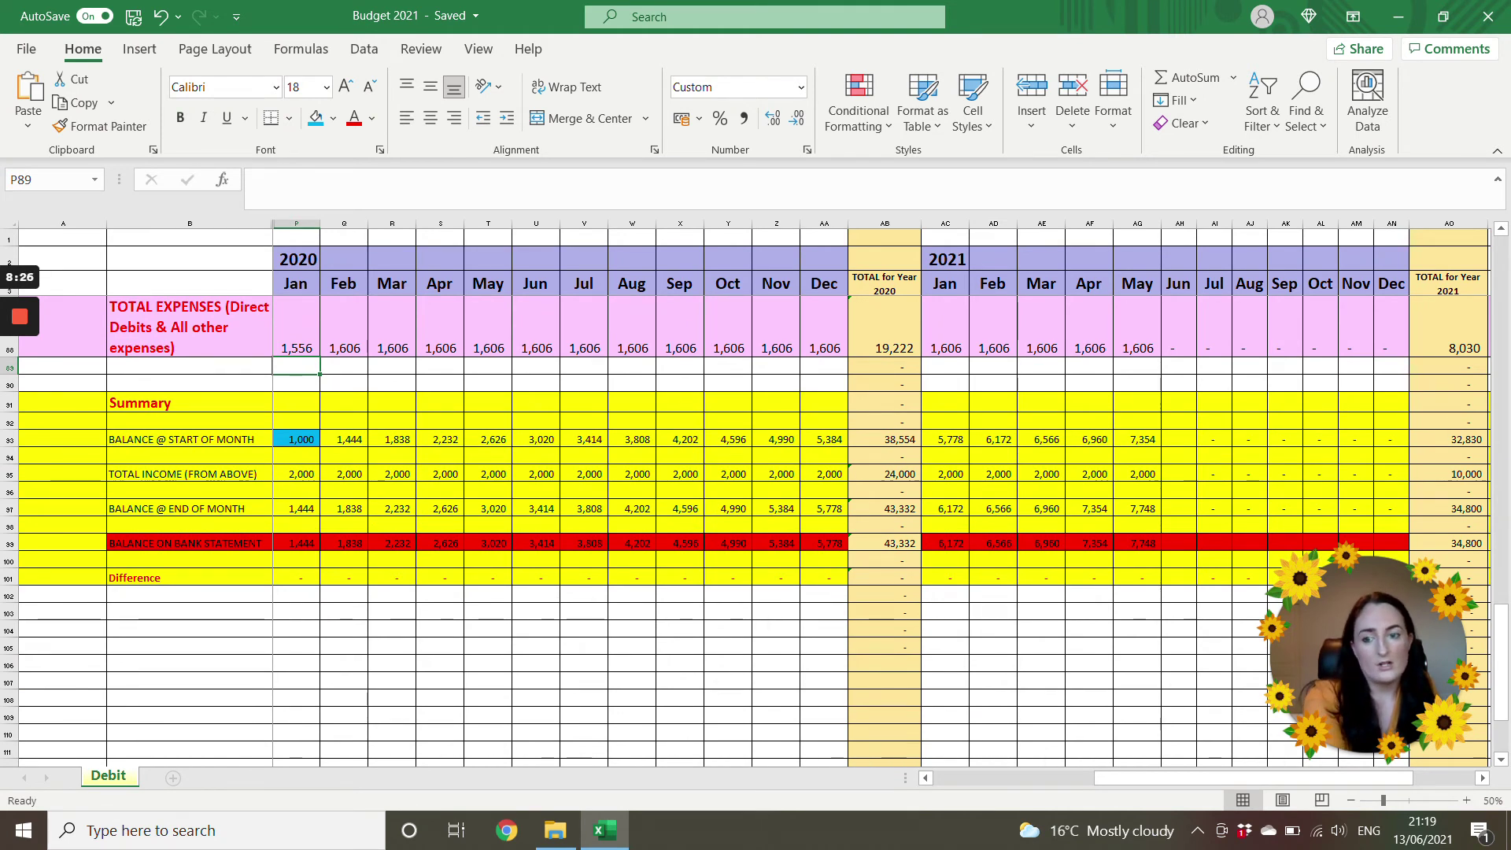
{"action": "left_click", "coordinate": [188, 439]}
{"action": "left_click", "coordinate": [296, 439]}
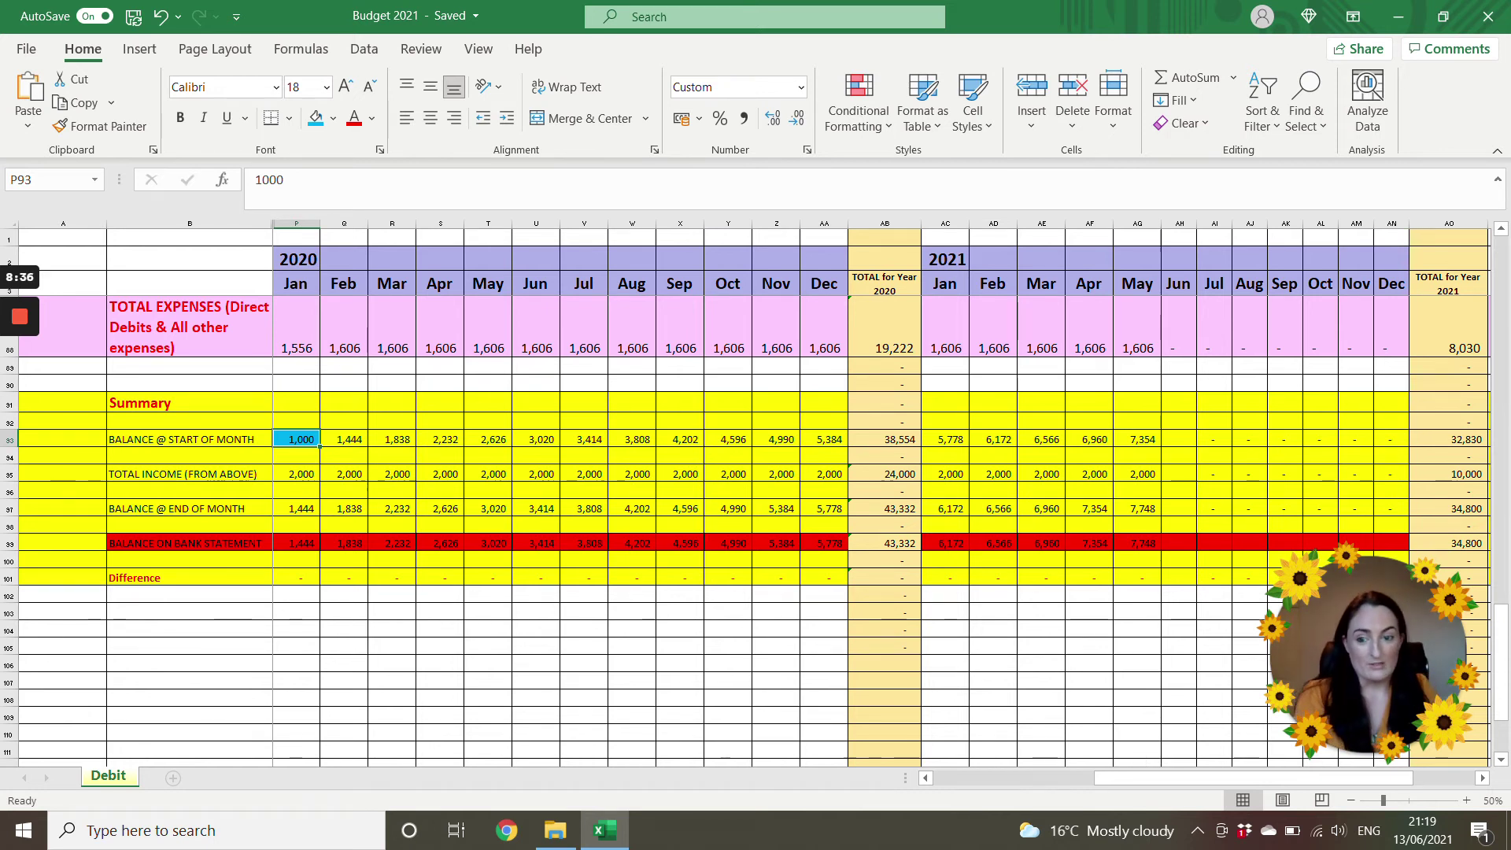
{"action": "key", "text": "Down"}
{"action": "key", "text": "Down"}
{"action": "key", "text": "Down"}
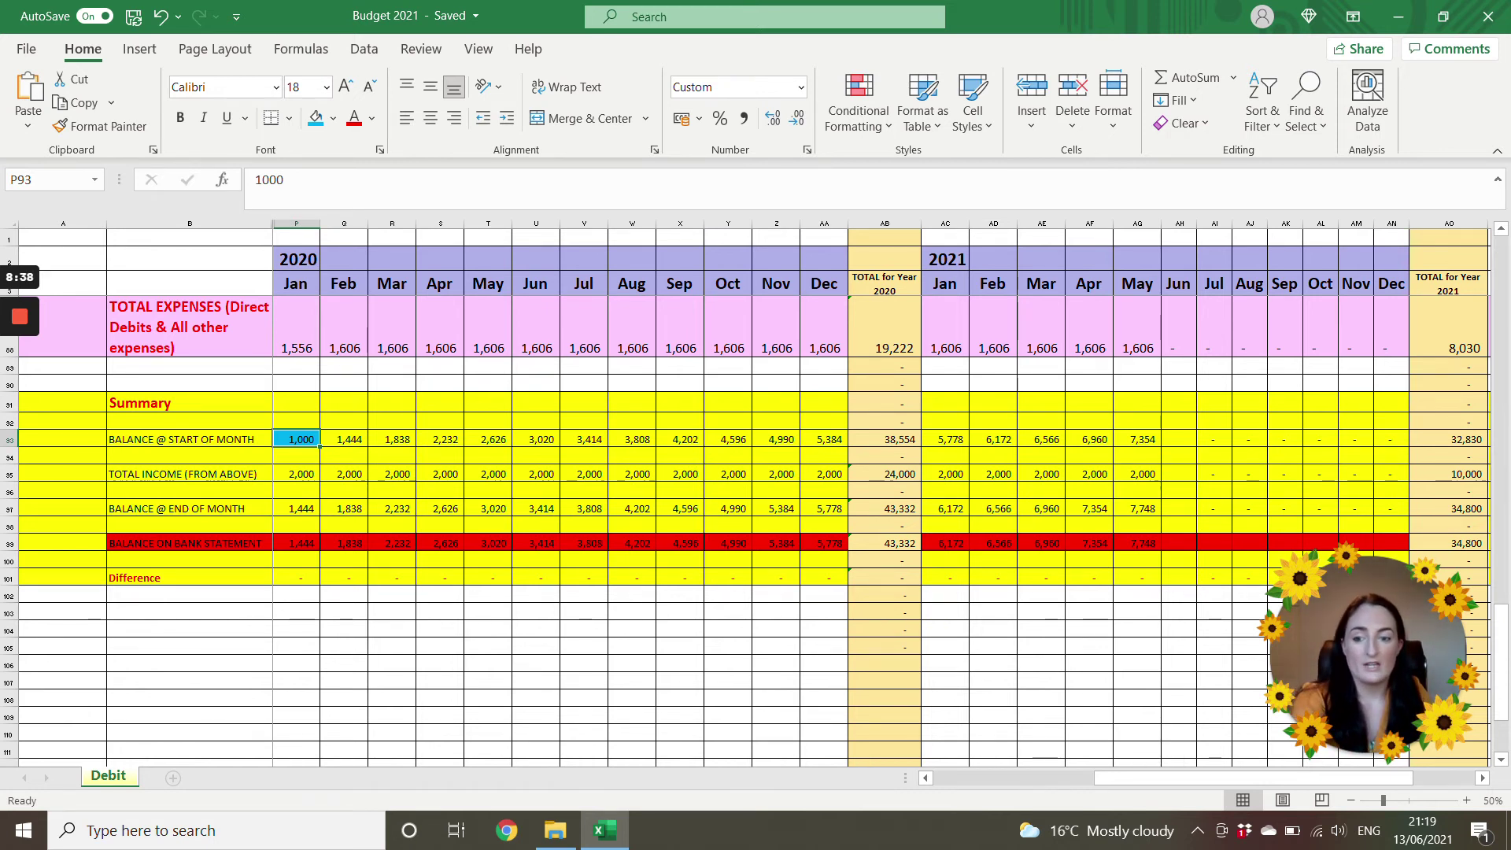
Trace the January 2020 TOTAL INCOME (FROM ABOVE) formula in the Summary back to the Income section's total row
{"action": "key", "text": "Up"}
{"action": "type", "text": "=P13"}
{"action": "scroll", "coordinate": [755, 488], "scroll_direction": "up", "scroll_amount": 19}
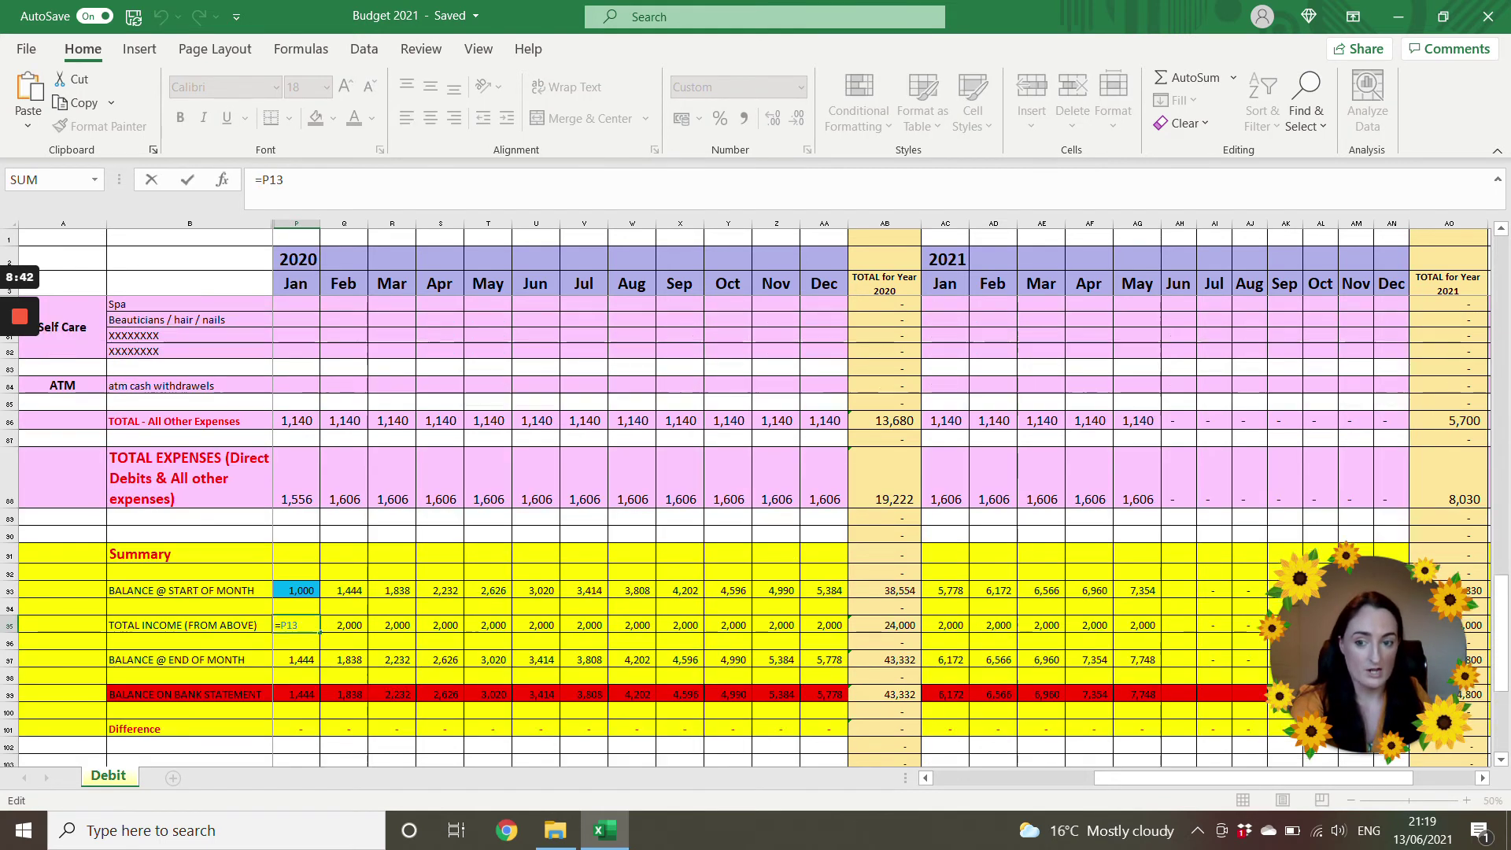
{"action": "scroll", "coordinate": [756, 488], "scroll_direction": "up", "scroll_amount": 10}
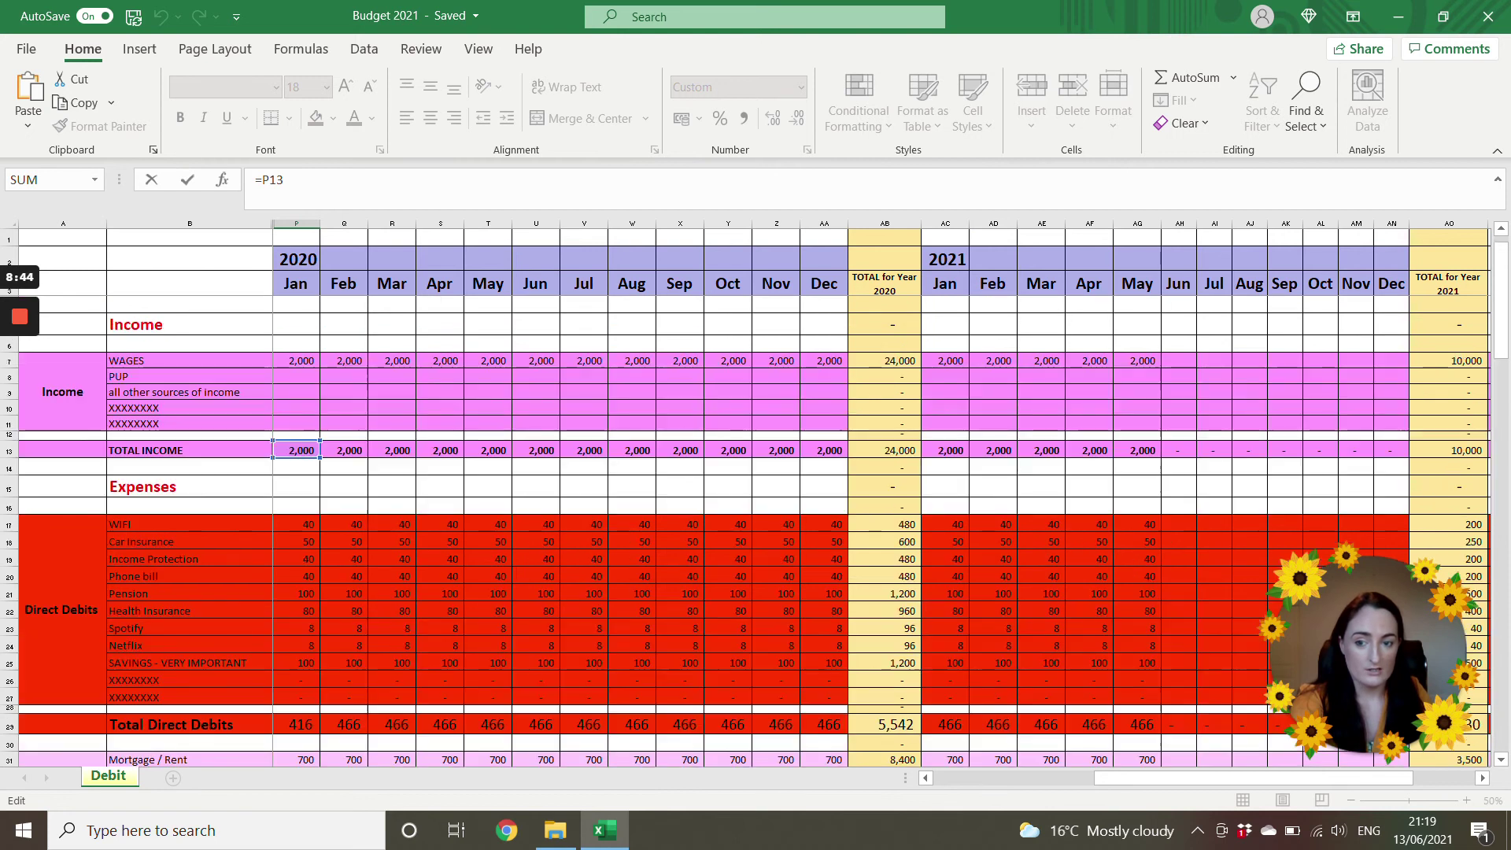
{"action": "key", "text": "Return"}
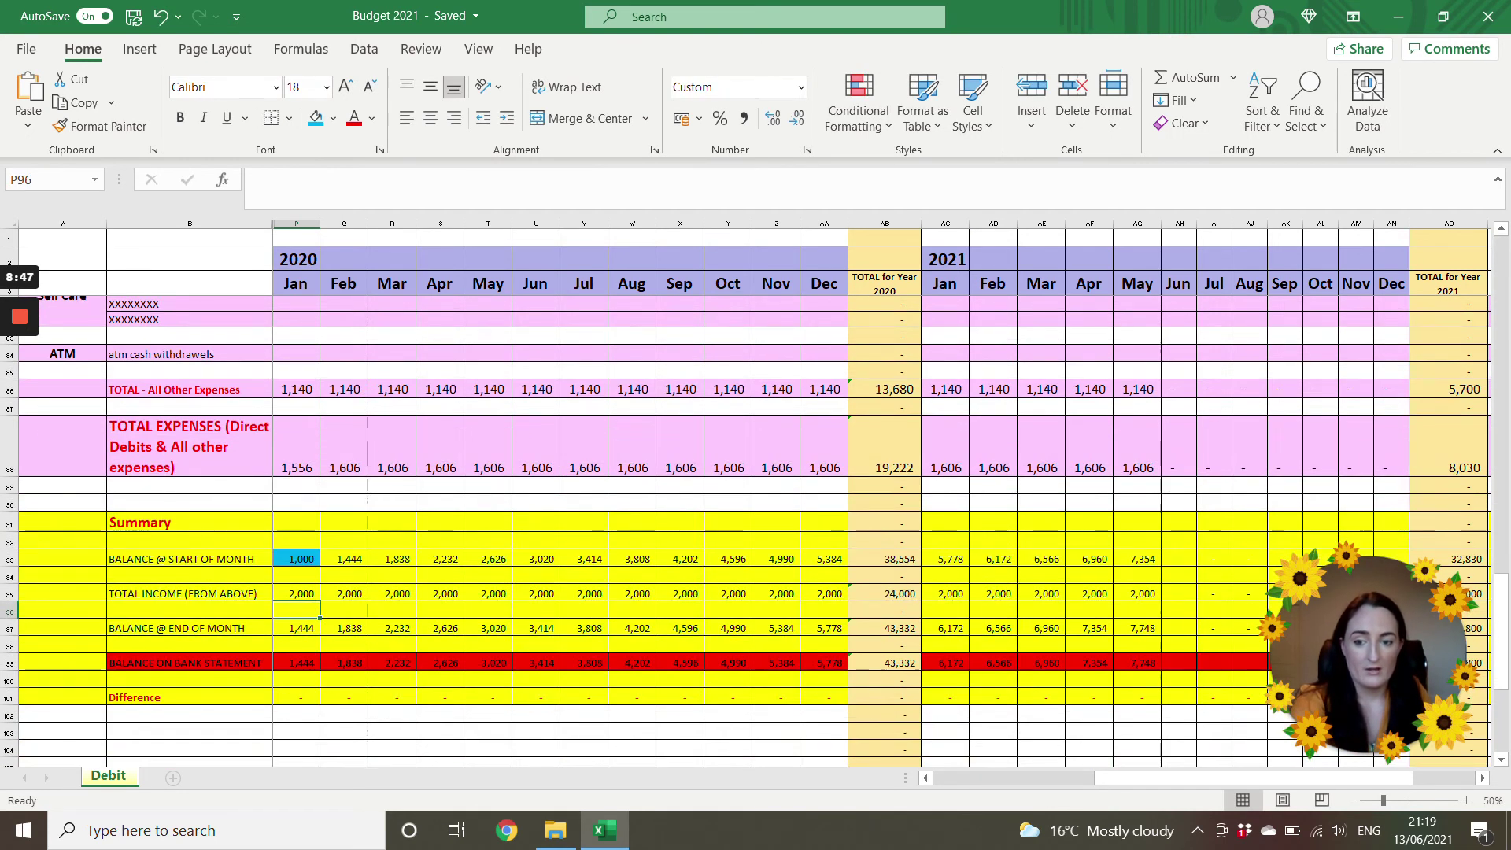
Inspect the January 2020 formulas for BALANCE @ END OF MONTH and BALANCE ON BANK STATEMENT
{"action": "left_click", "coordinate": [296, 628]}
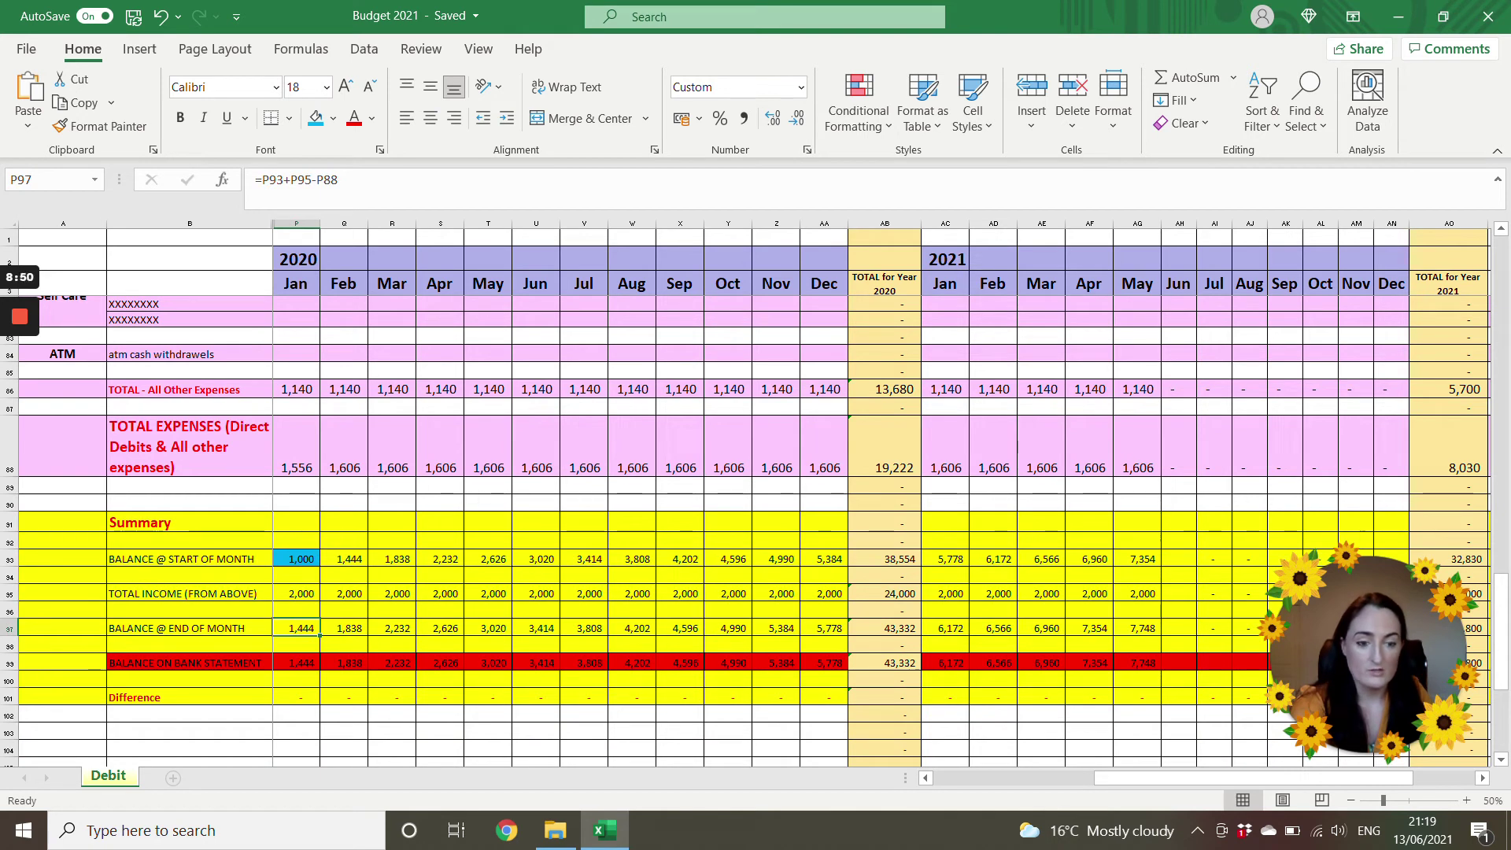
{"action": "left_click", "coordinate": [296, 662]}
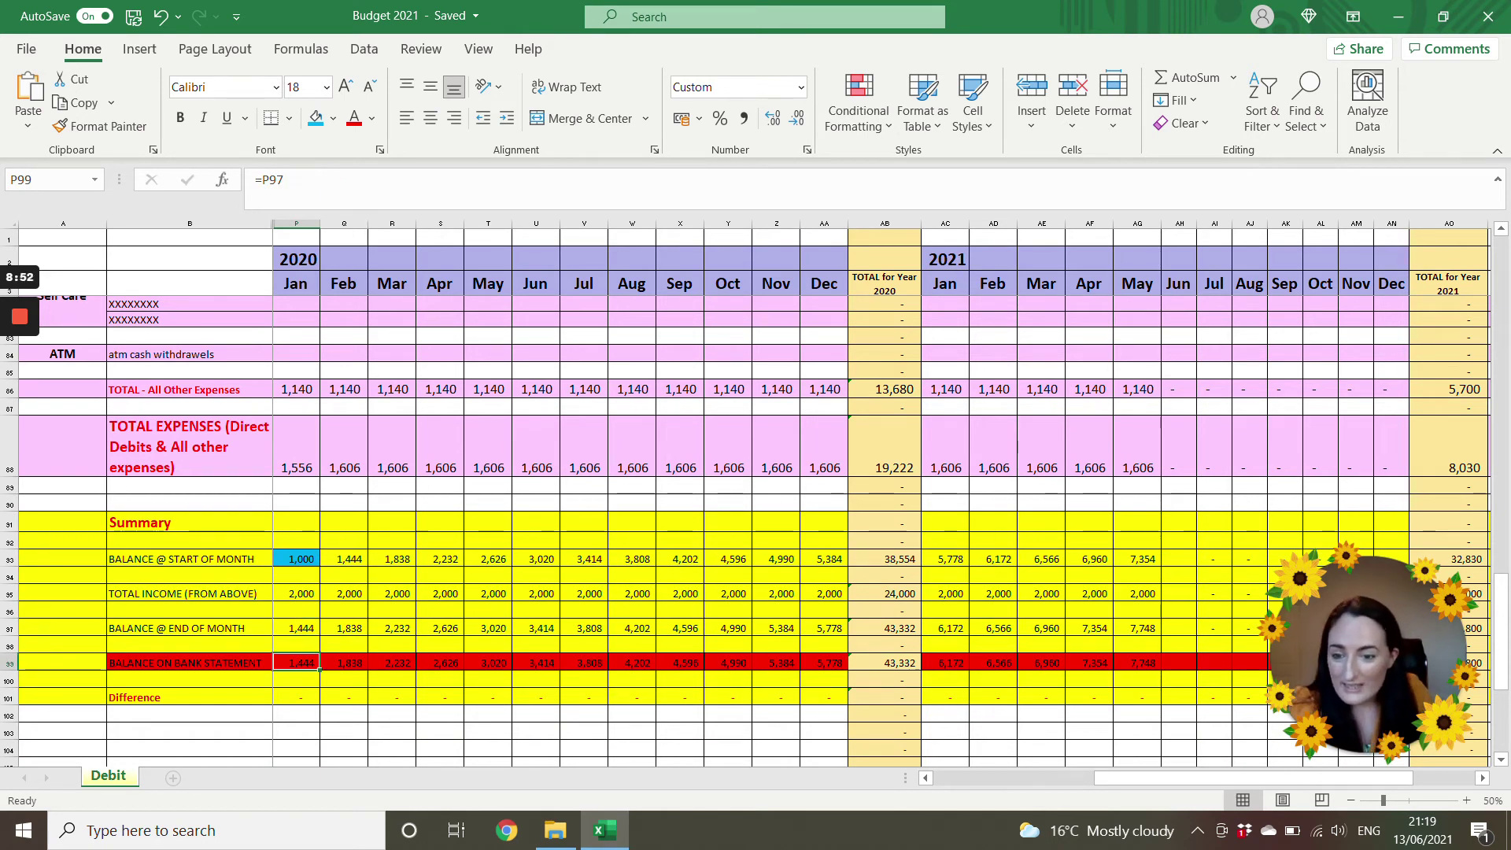
{"action": "left_click", "coordinate": [296, 627]}
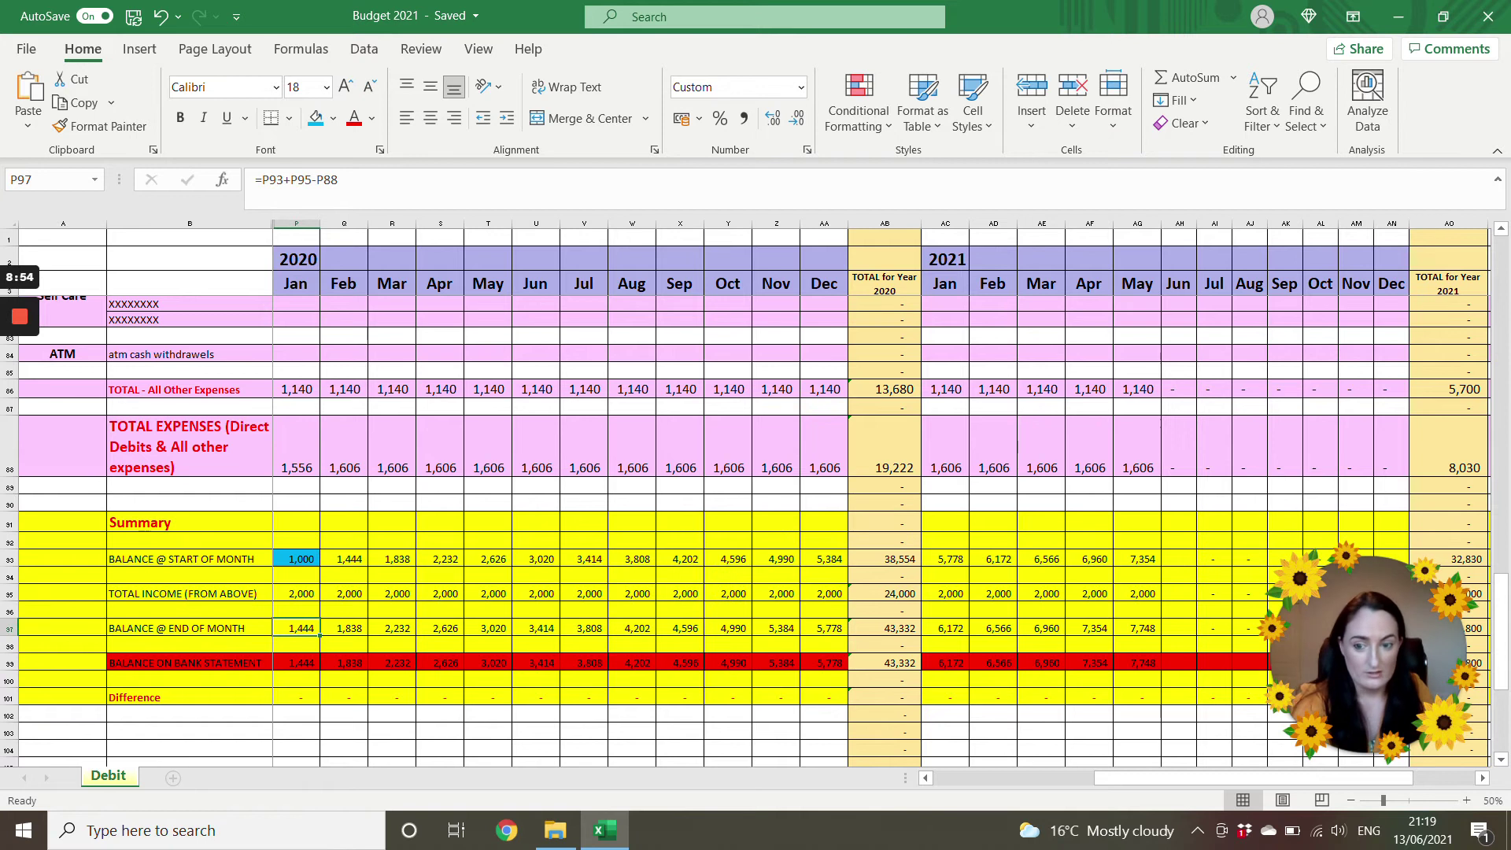
{"action": "key", "text": "F2"}
{"action": "key", "text": "Return"}
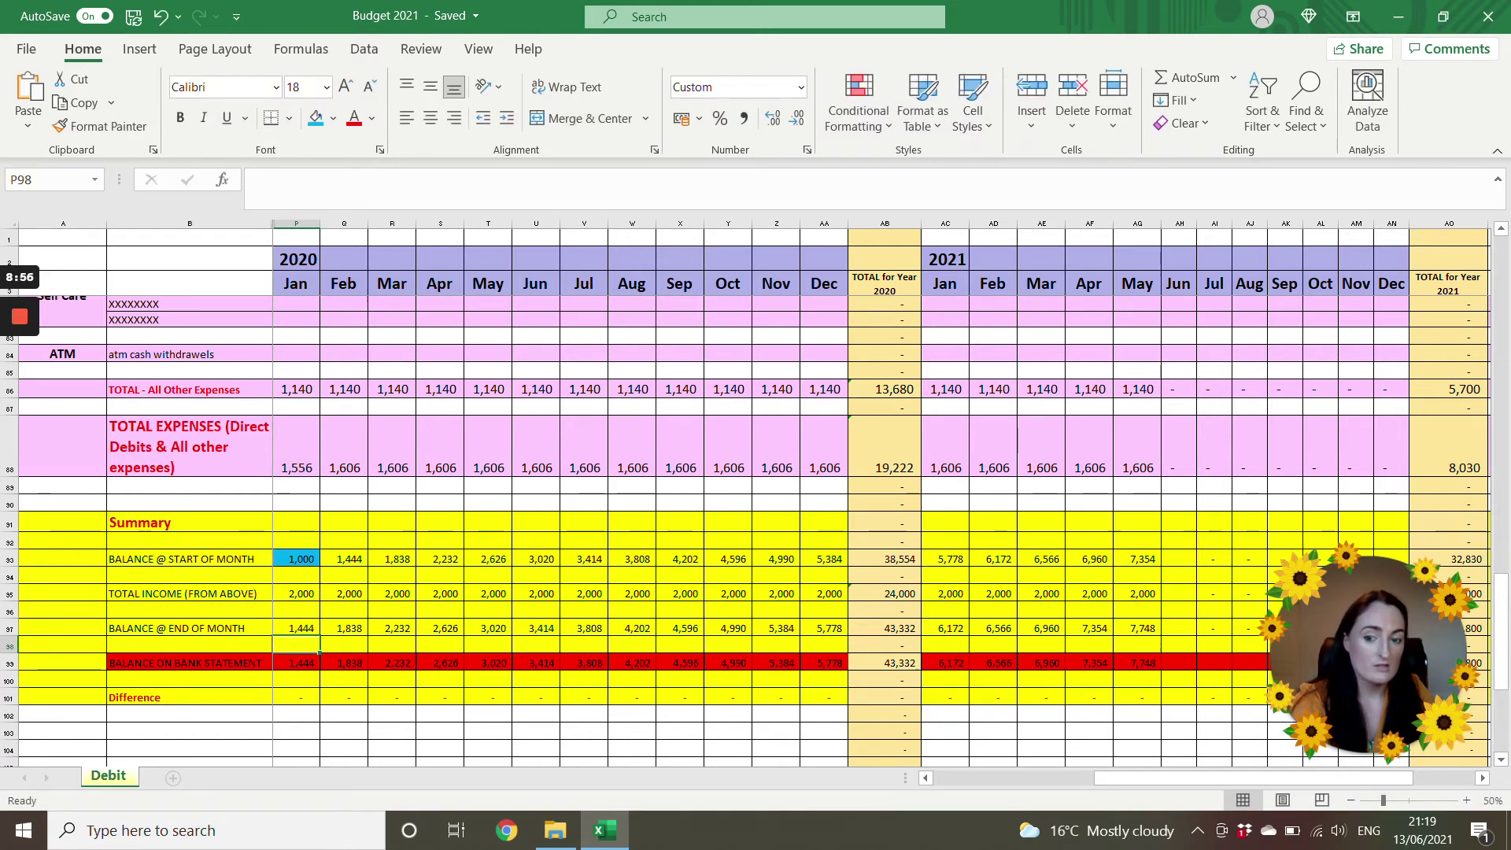
Inspect the February 2020 BALANCE @ START OF MONTH formula to see which January balance it carries forward
{"action": "left_click", "coordinate": [343, 559]}
{"action": "mouse_move", "coordinate": [18, 335]}
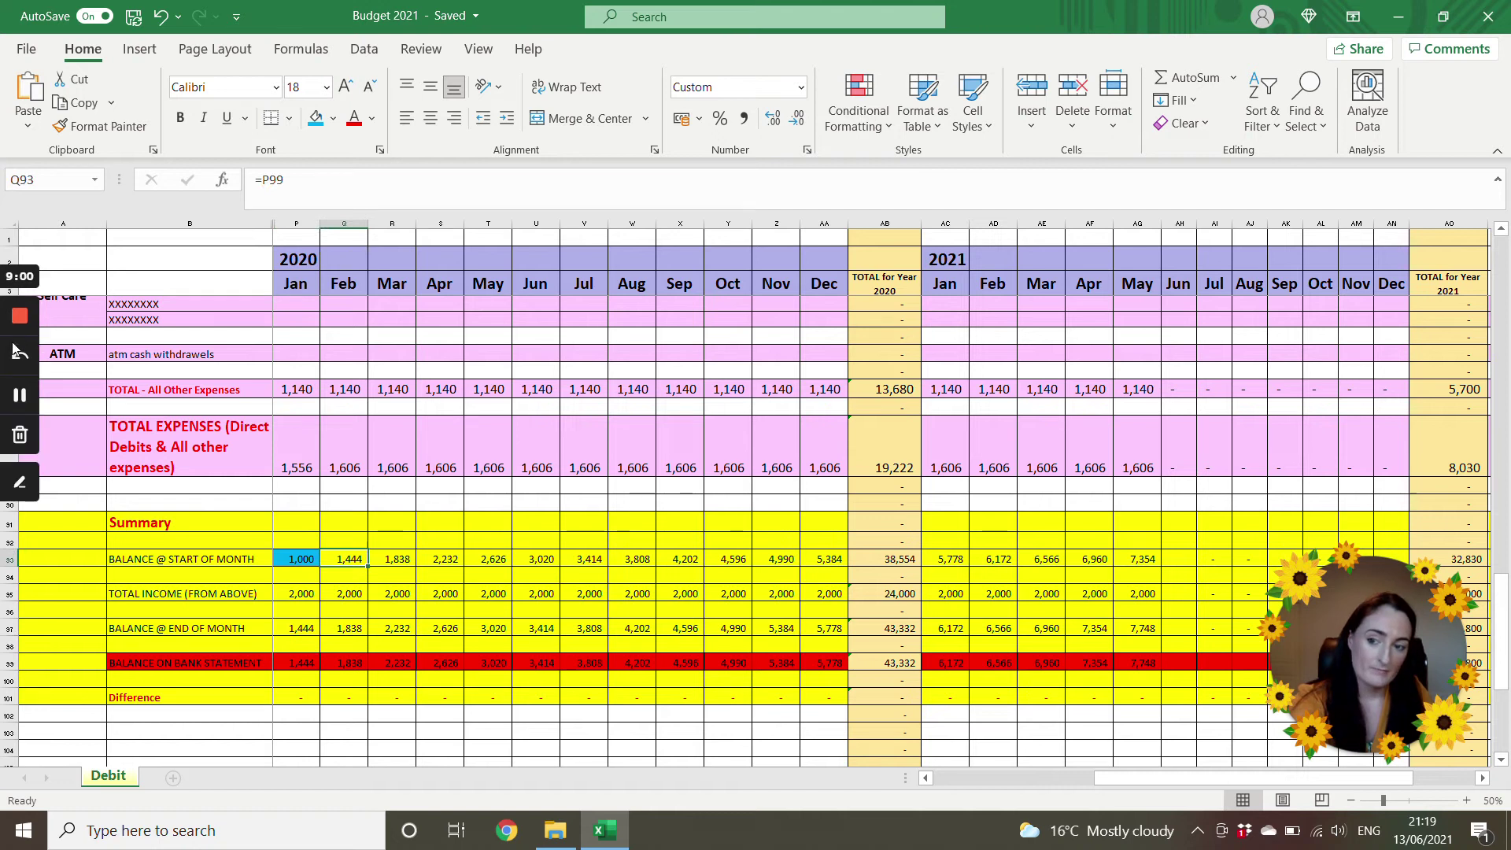
{"action": "left_click", "coordinate": [17, 401]}
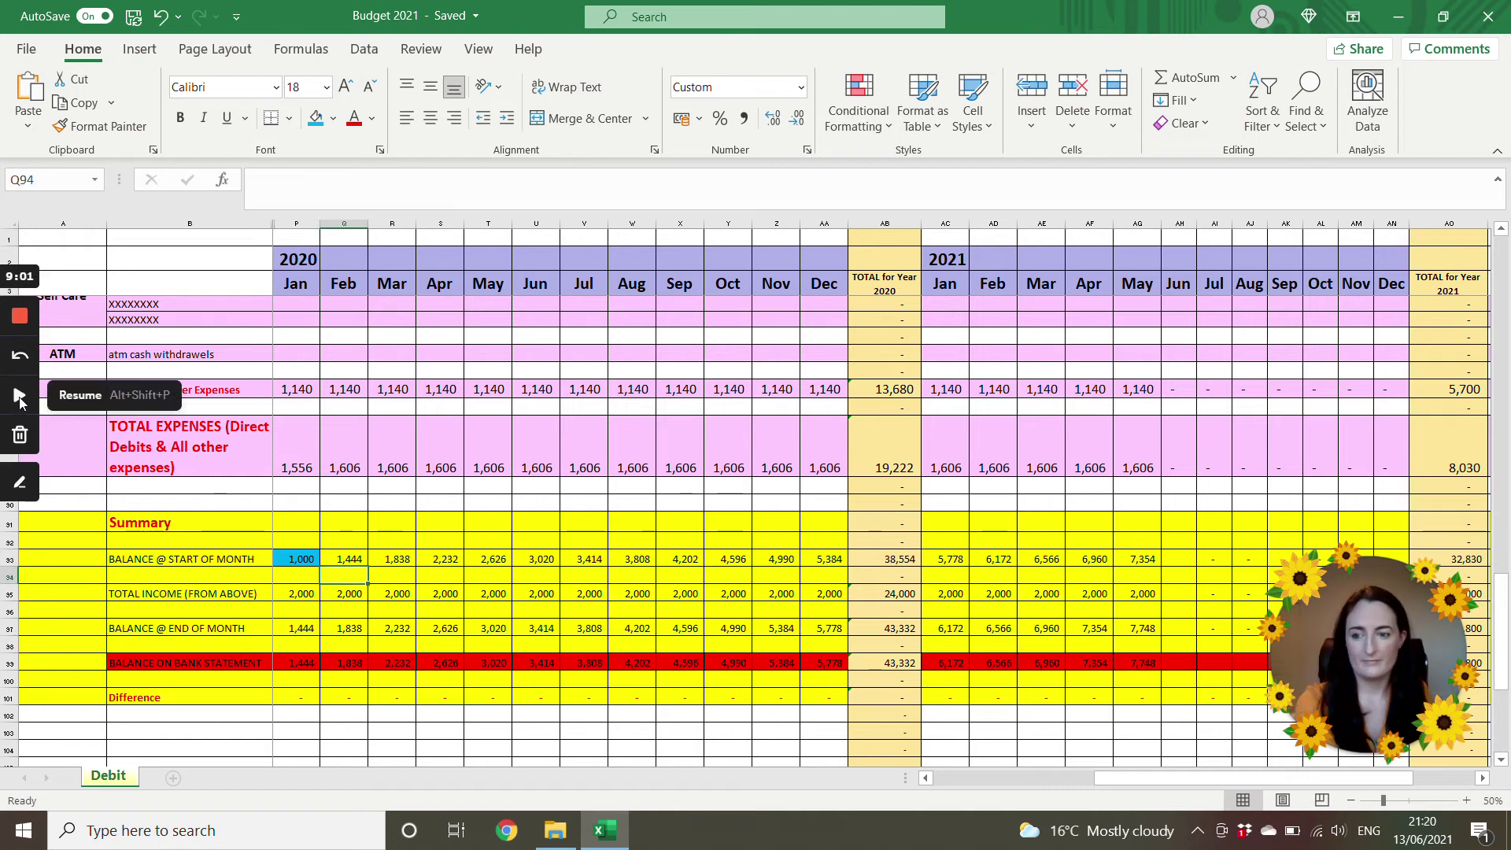
{"action": "left_click", "coordinate": [19, 398]}
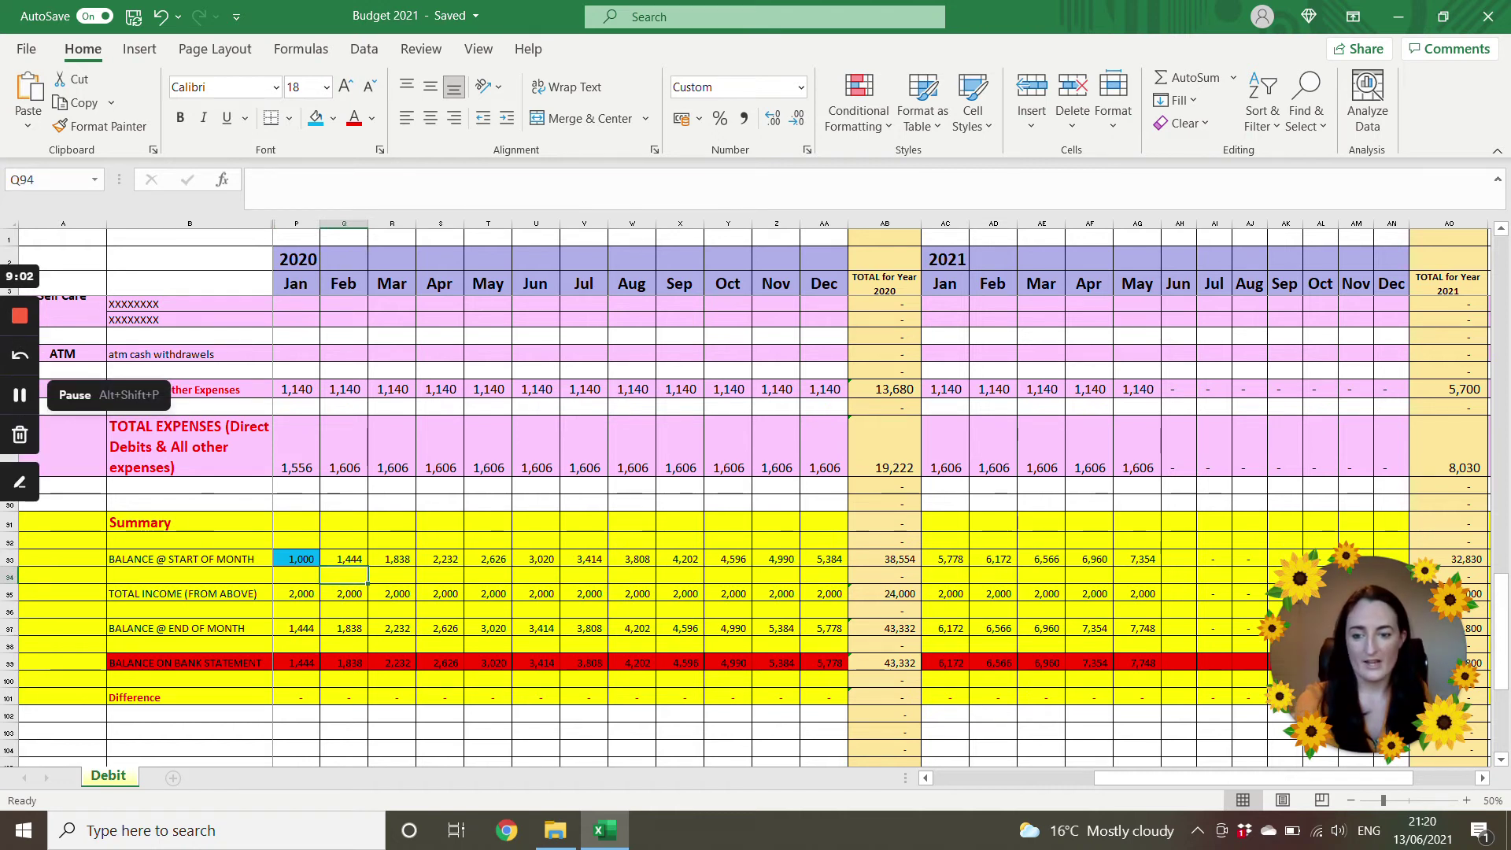
Examine the BALANCE ON BANK STATEMENT row across 2020 and its January cell, checking back through the expense categories
{"action": "left_click_drag", "start_coordinate": [189, 664], "coordinate": [846, 669]}
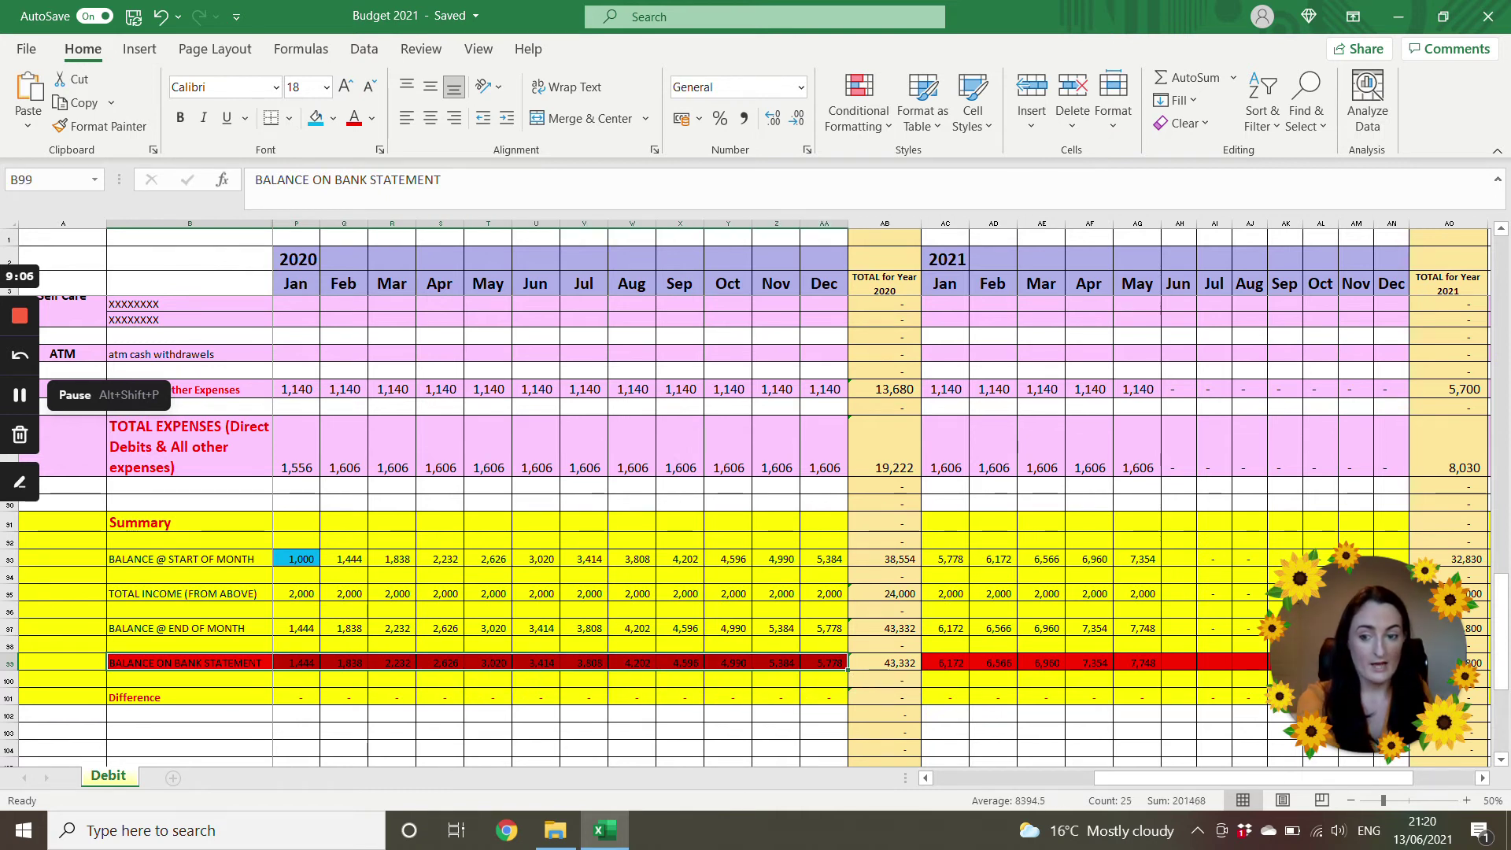
{"action": "left_click", "coordinate": [189, 663]}
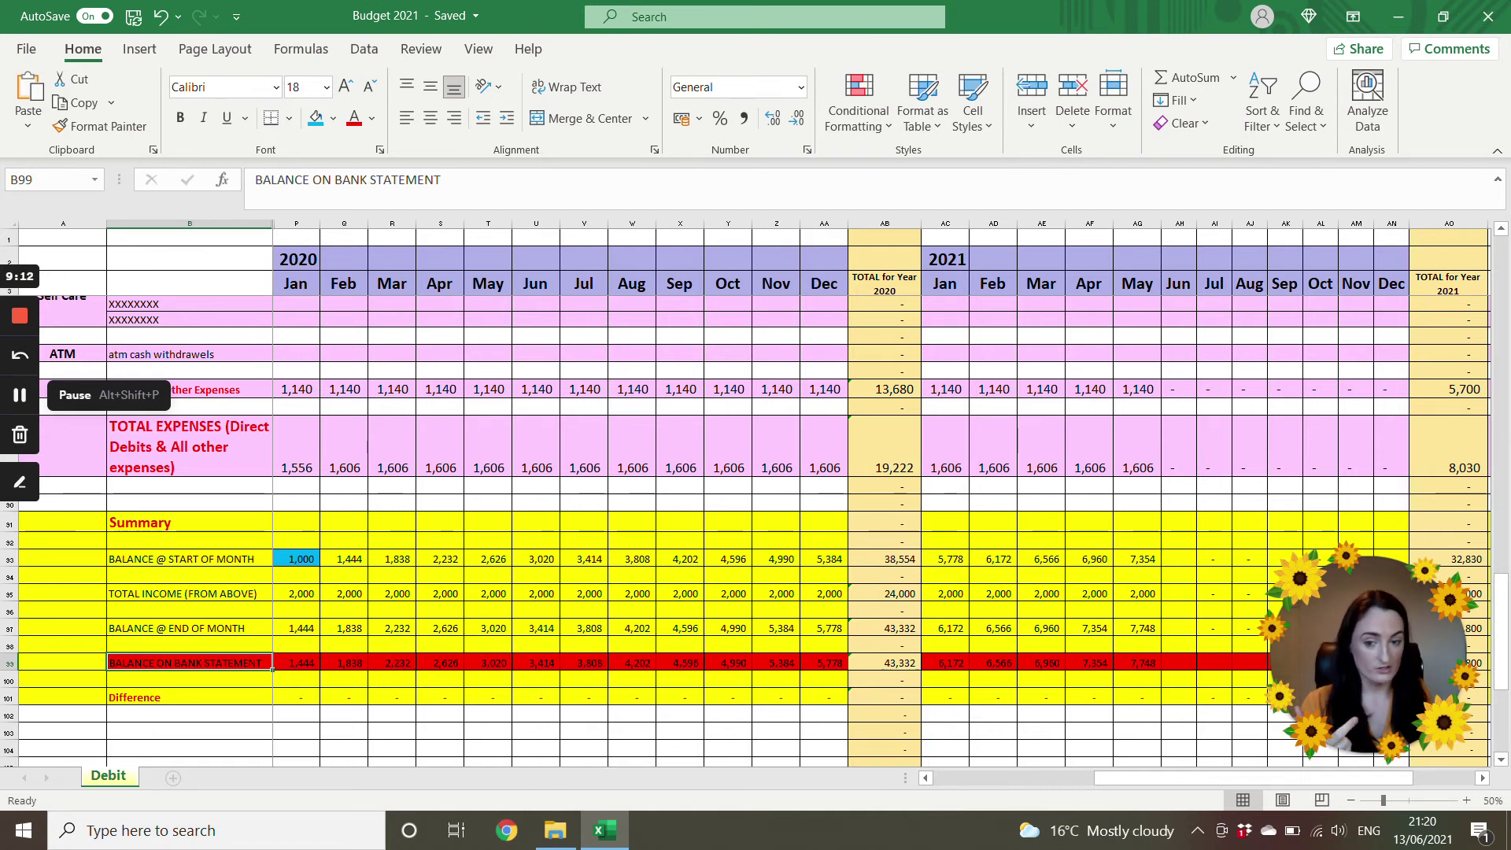
{"action": "left_click", "coordinate": [296, 662]}
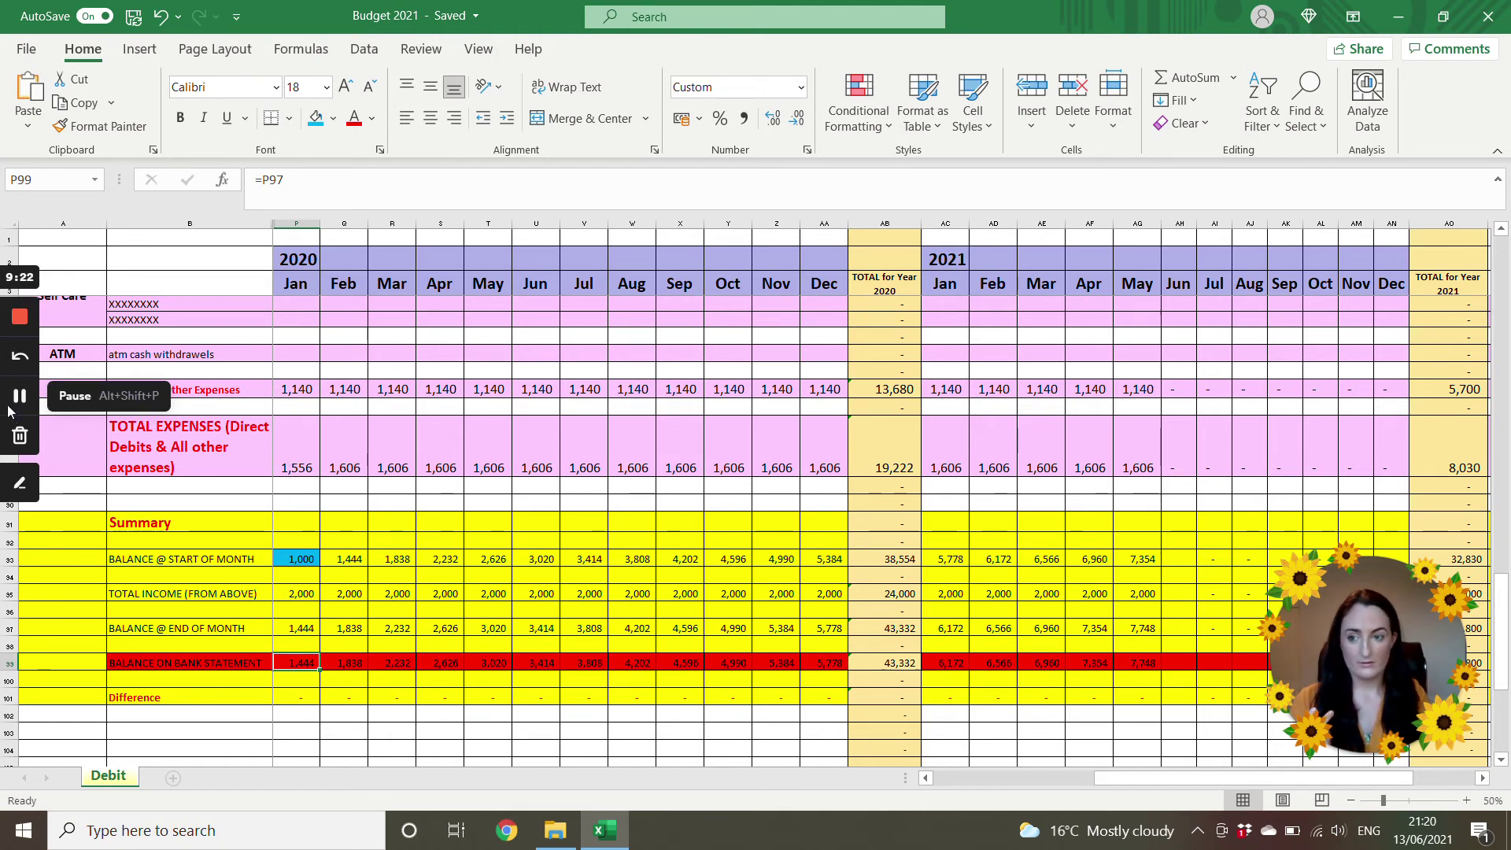
{"action": "scroll", "coordinate": [288, 480], "scroll_direction": "up", "scroll_amount": 4}
{"action": "scroll", "coordinate": [756, 527], "scroll_direction": "up", "scroll_amount": 6}
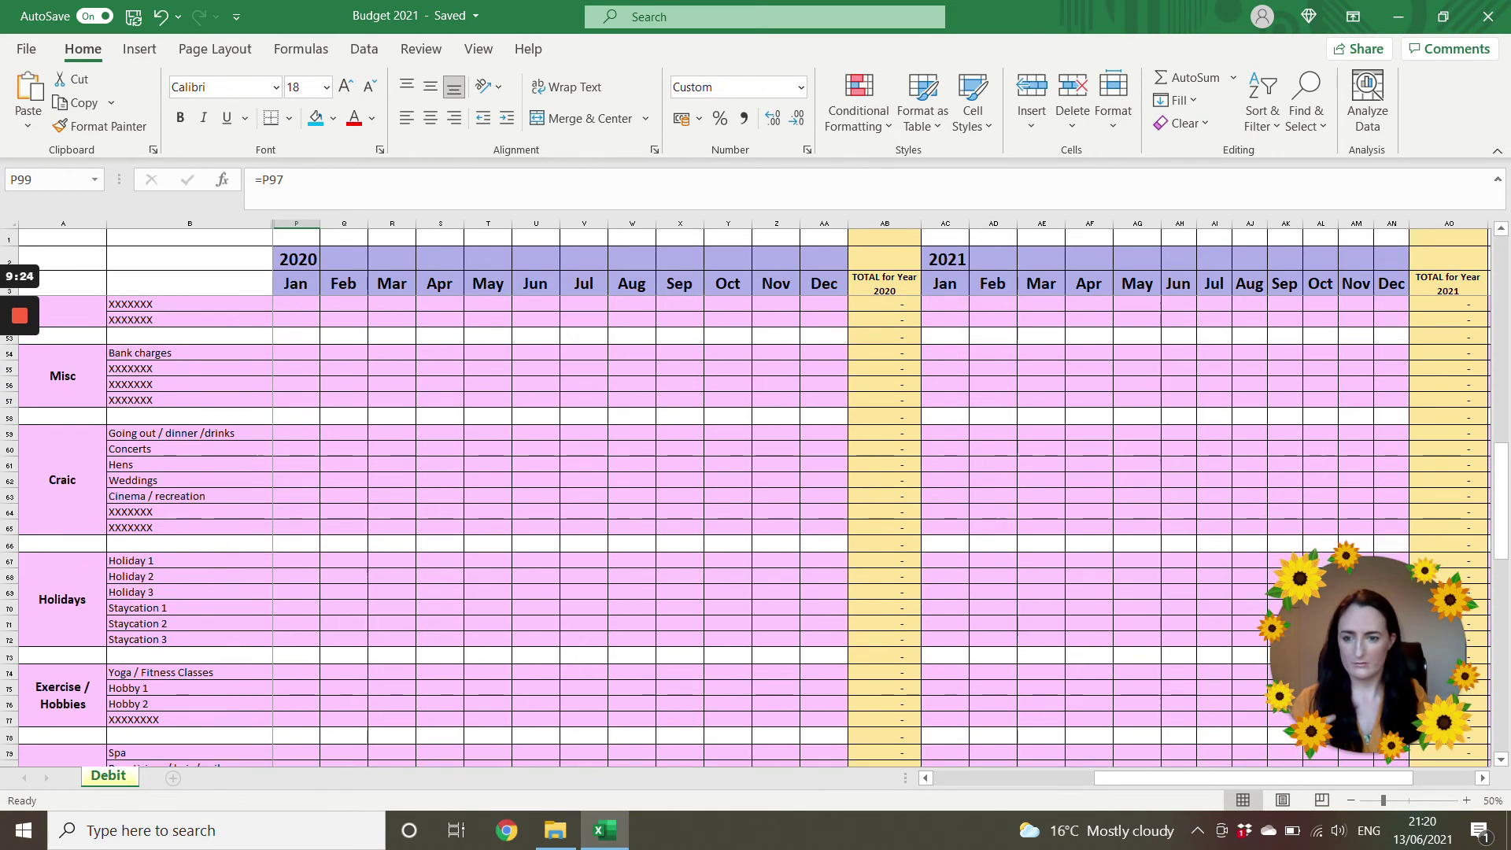
{"action": "scroll", "coordinate": [755, 527], "scroll_direction": "down", "scroll_amount": 10}
Inspect the January 2020 Difference formula comparing the end-of-month balance with the bank statement balance
{"action": "left_click", "coordinate": [296, 698]}
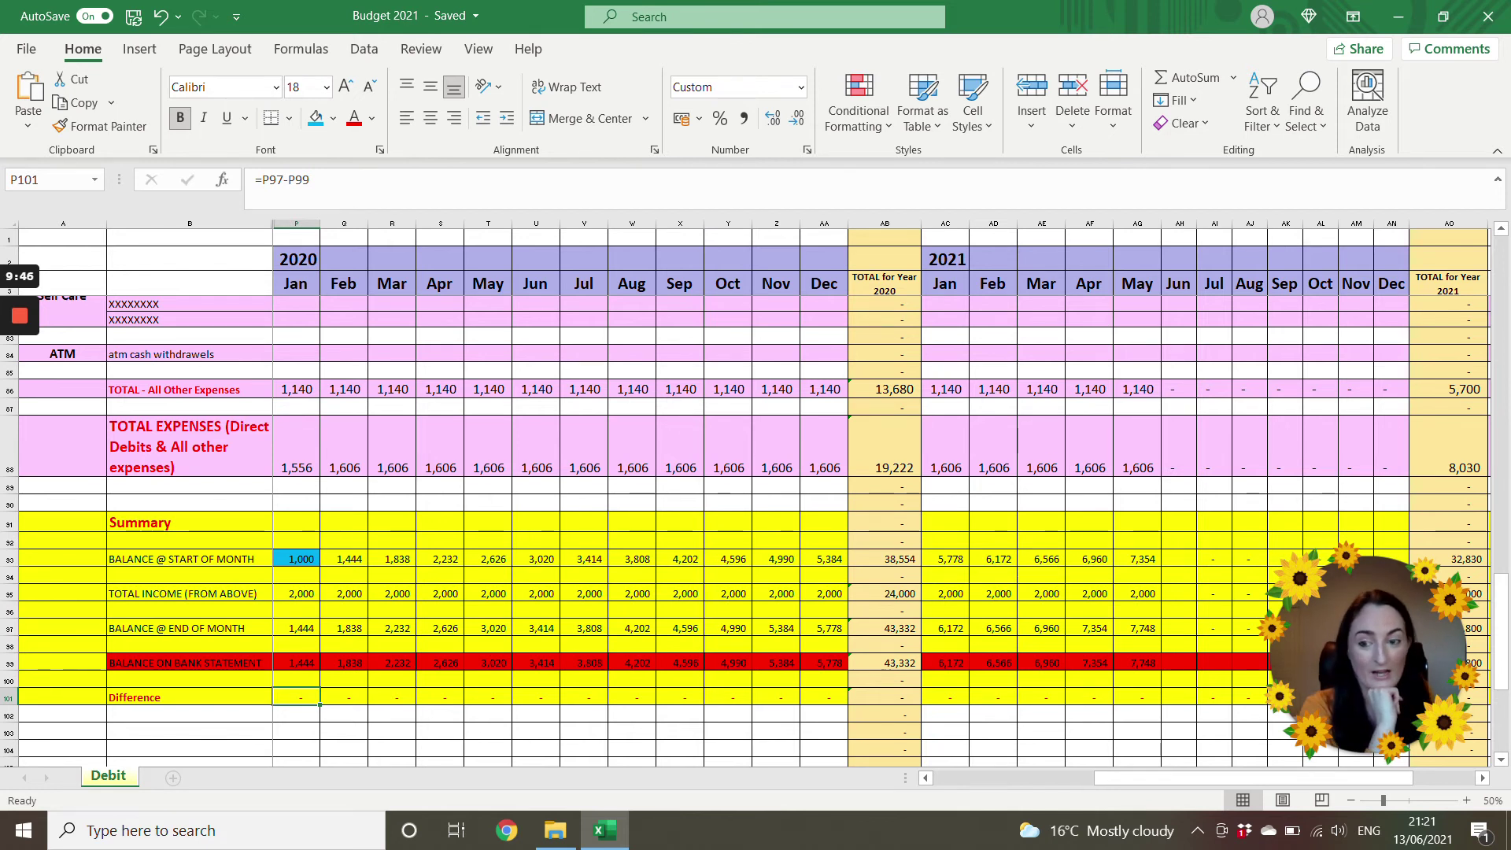
{"action": "mouse_move", "coordinate": [22, 366]}
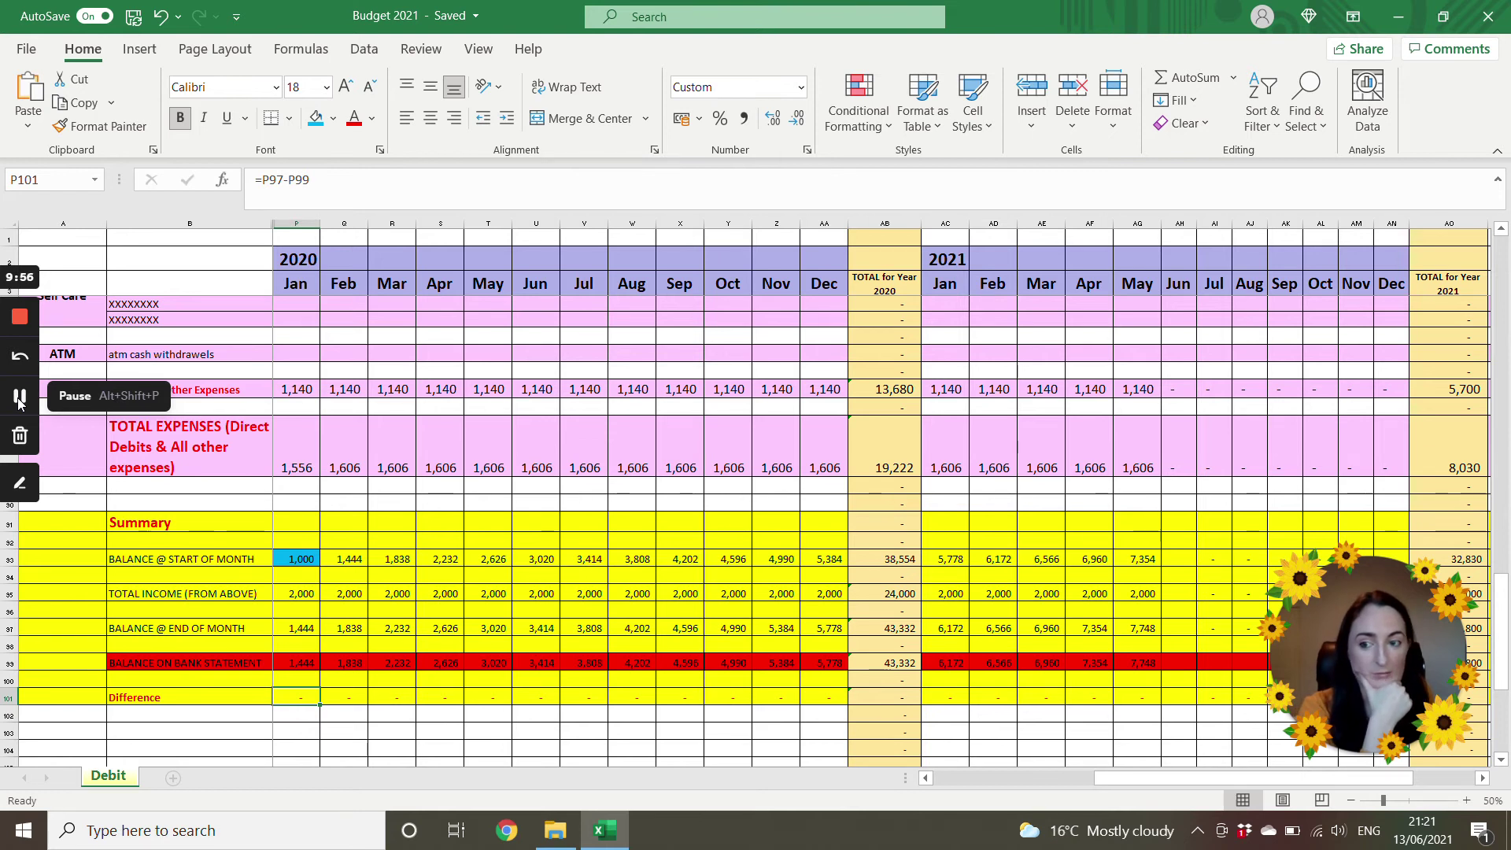
{"action": "left_click", "coordinate": [20, 399]}
{"action": "left_click", "coordinate": [20, 399]}
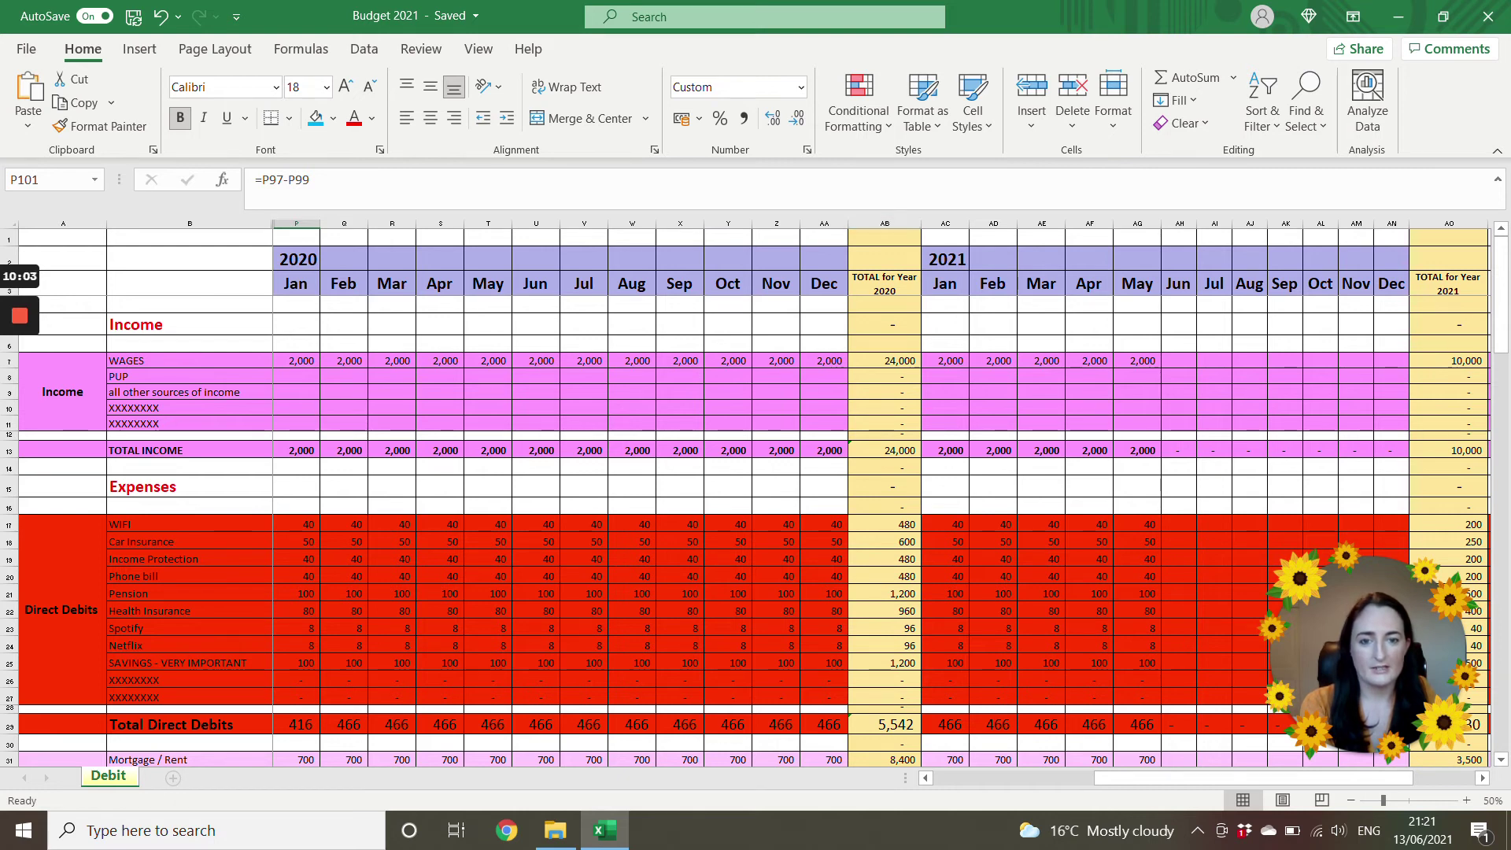
Examine the TOTAL for Year 2020 column and inspect the formula of its WAGES total
{"action": "left_click_drag", "start_coordinate": [884, 284], "coordinate": [902, 743]}
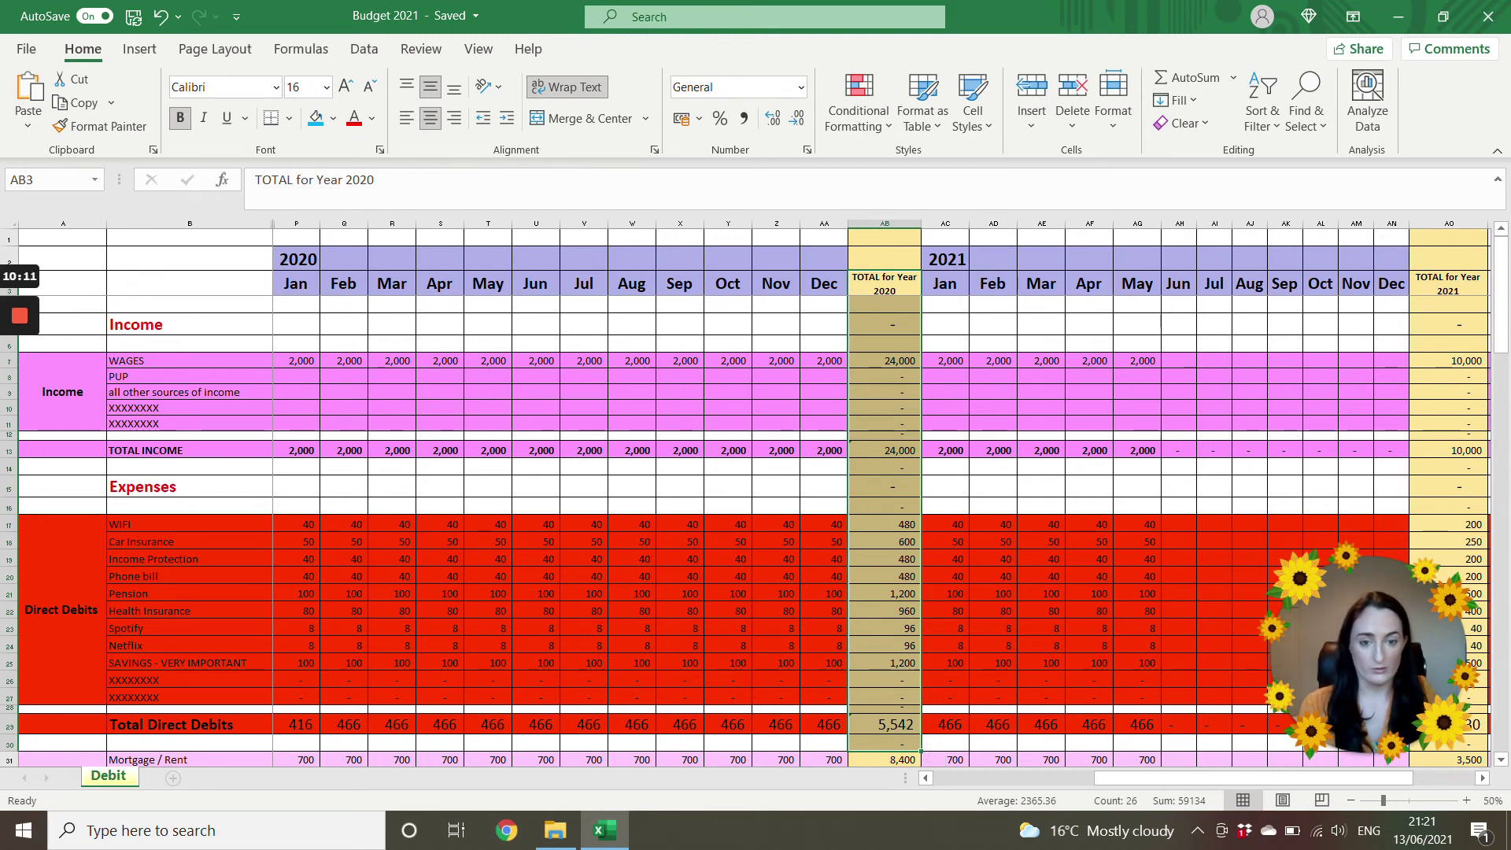
{"action": "left_click", "coordinate": [884, 361]}
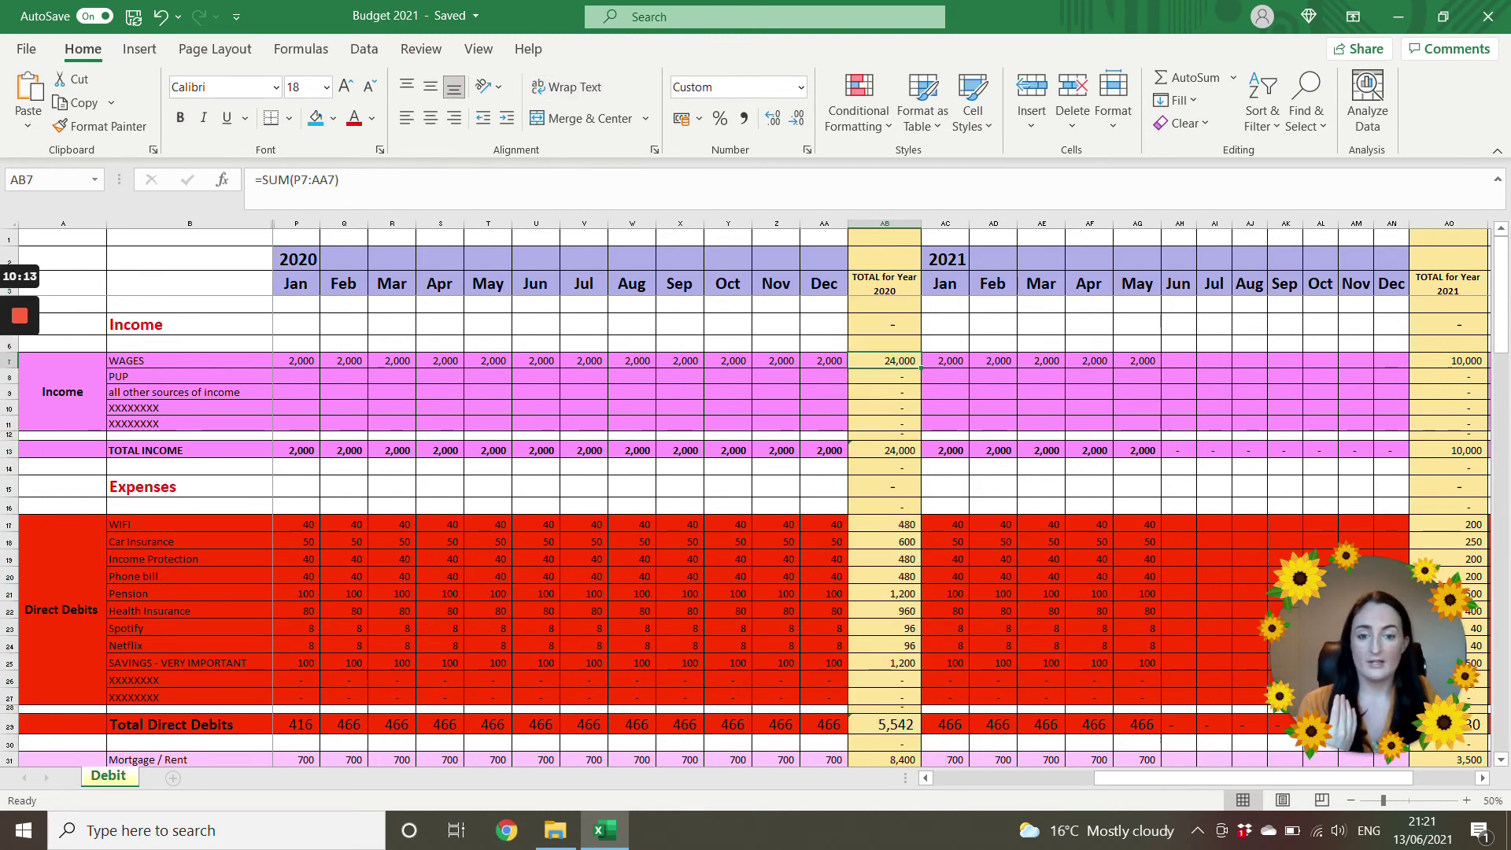
Recheck the 2020 WAGES total formula and select the 2020 yearly totals from WAGES down past TOTAL INCOME
{"action": "double_click", "coordinate": [911, 360]}
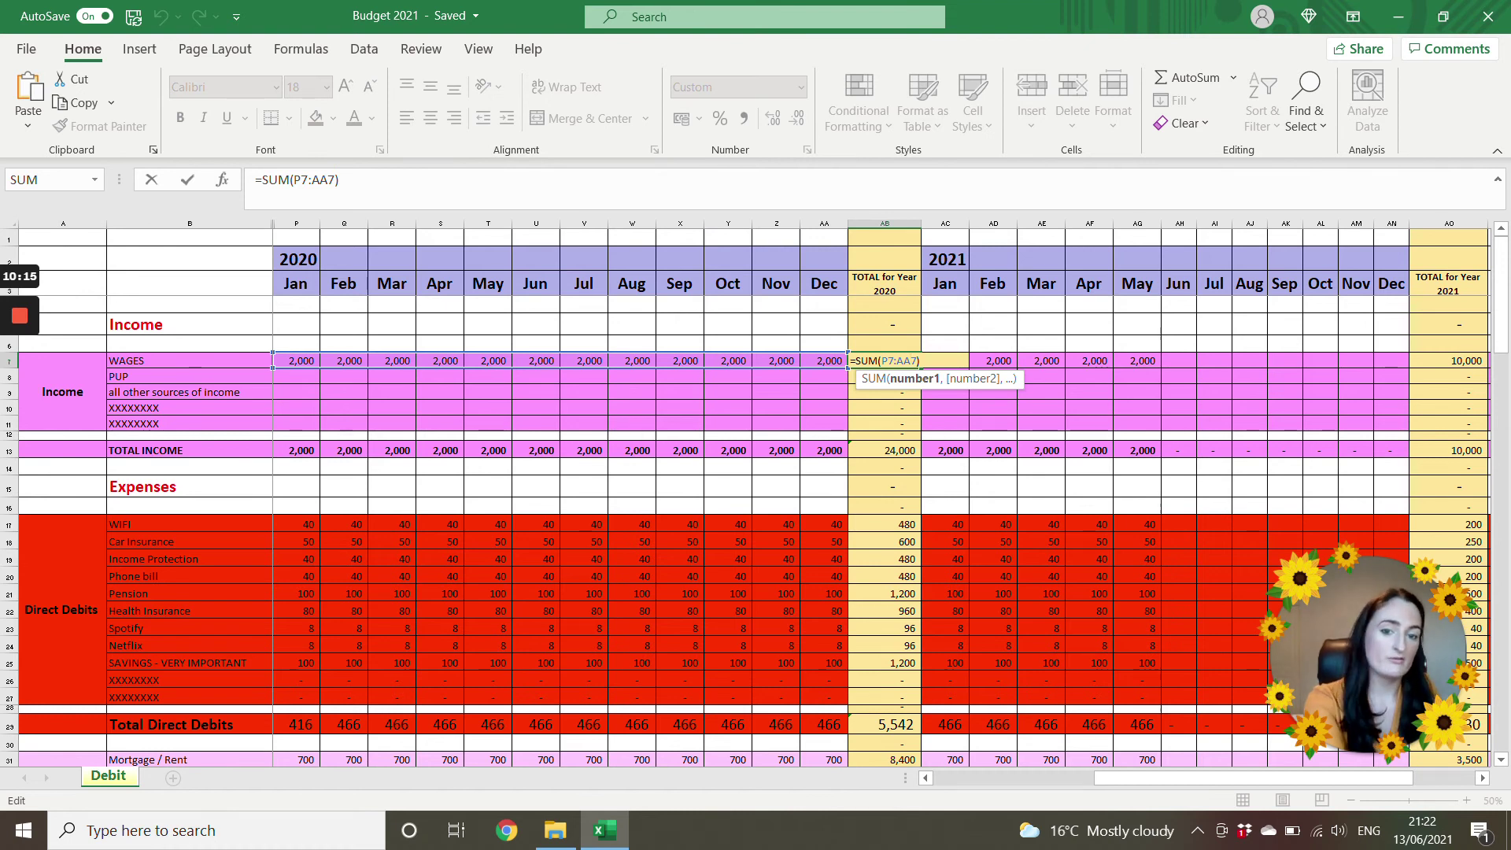
{"action": "key", "text": "Return"}
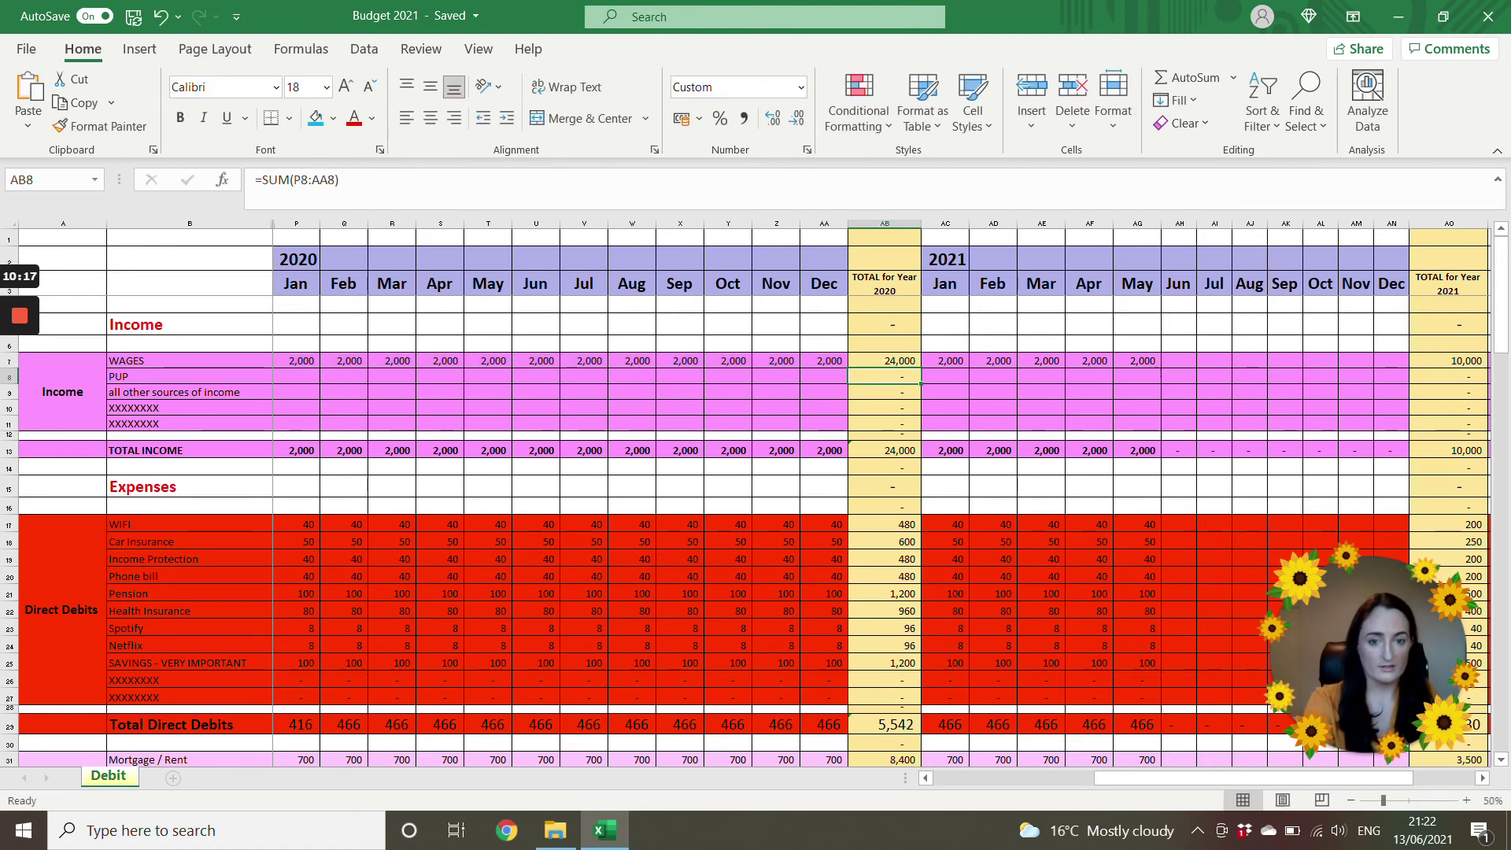
{"action": "left_click_drag", "start_coordinate": [885, 361], "coordinate": [885, 468]}
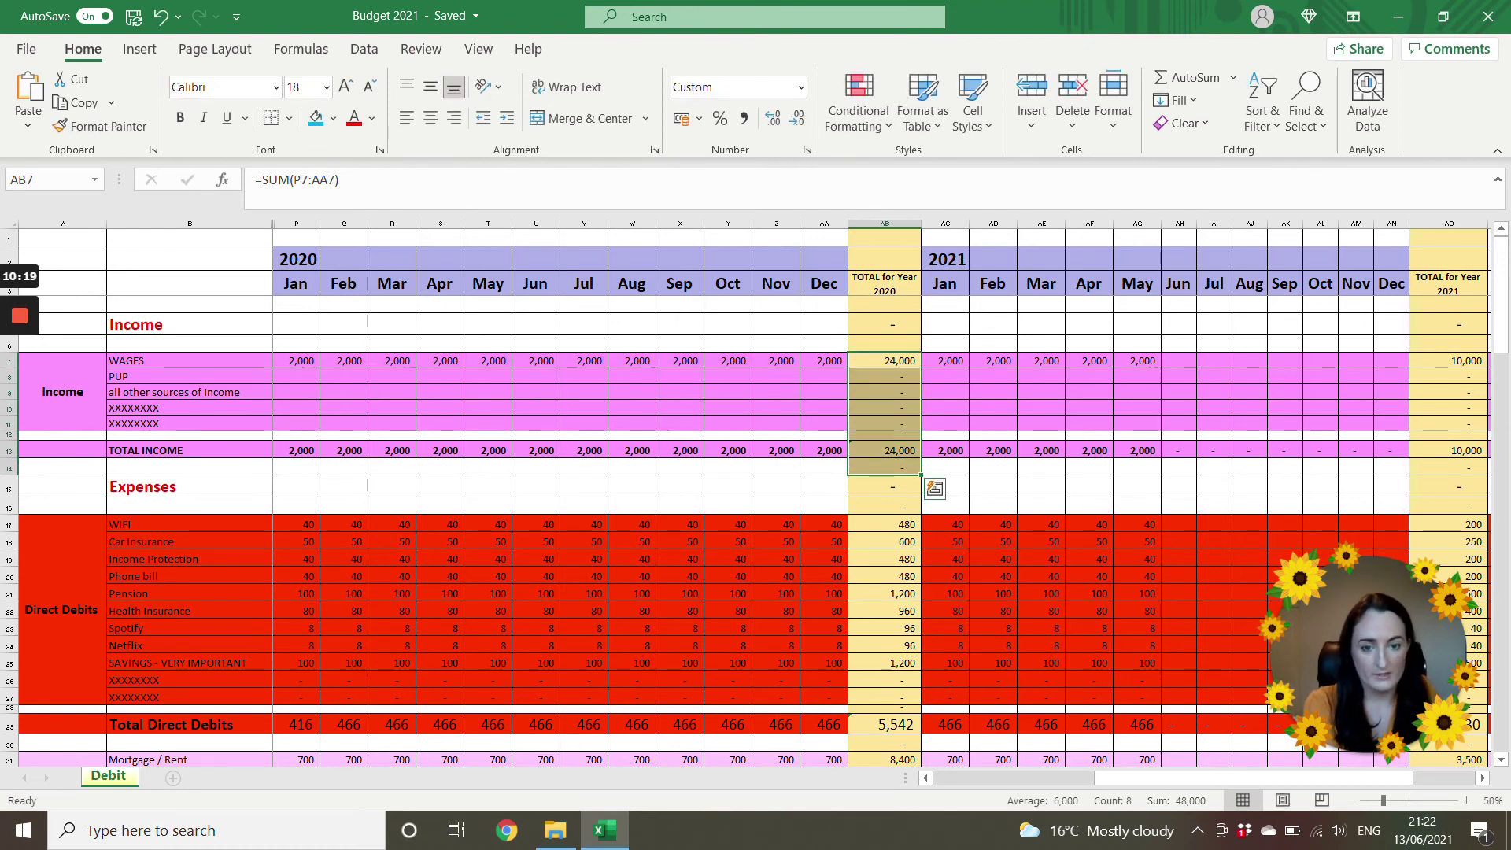
Inspect the formula of the Netflix total for 2020 among the direct debits
{"action": "scroll", "coordinate": [755, 488], "scroll_direction": "down", "scroll_amount": 2}
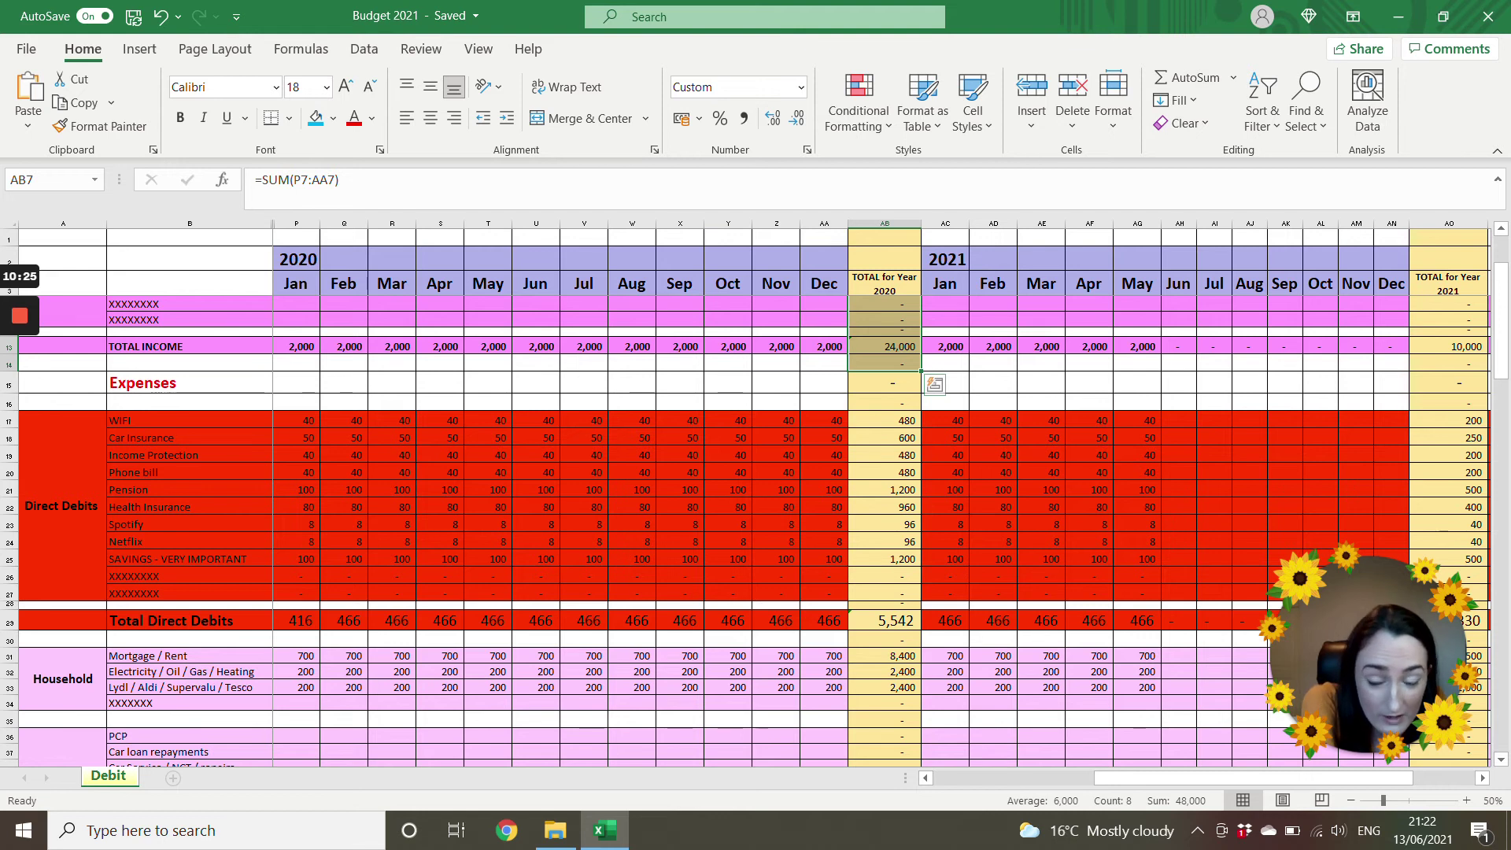
{"action": "double_click", "coordinate": [884, 541]}
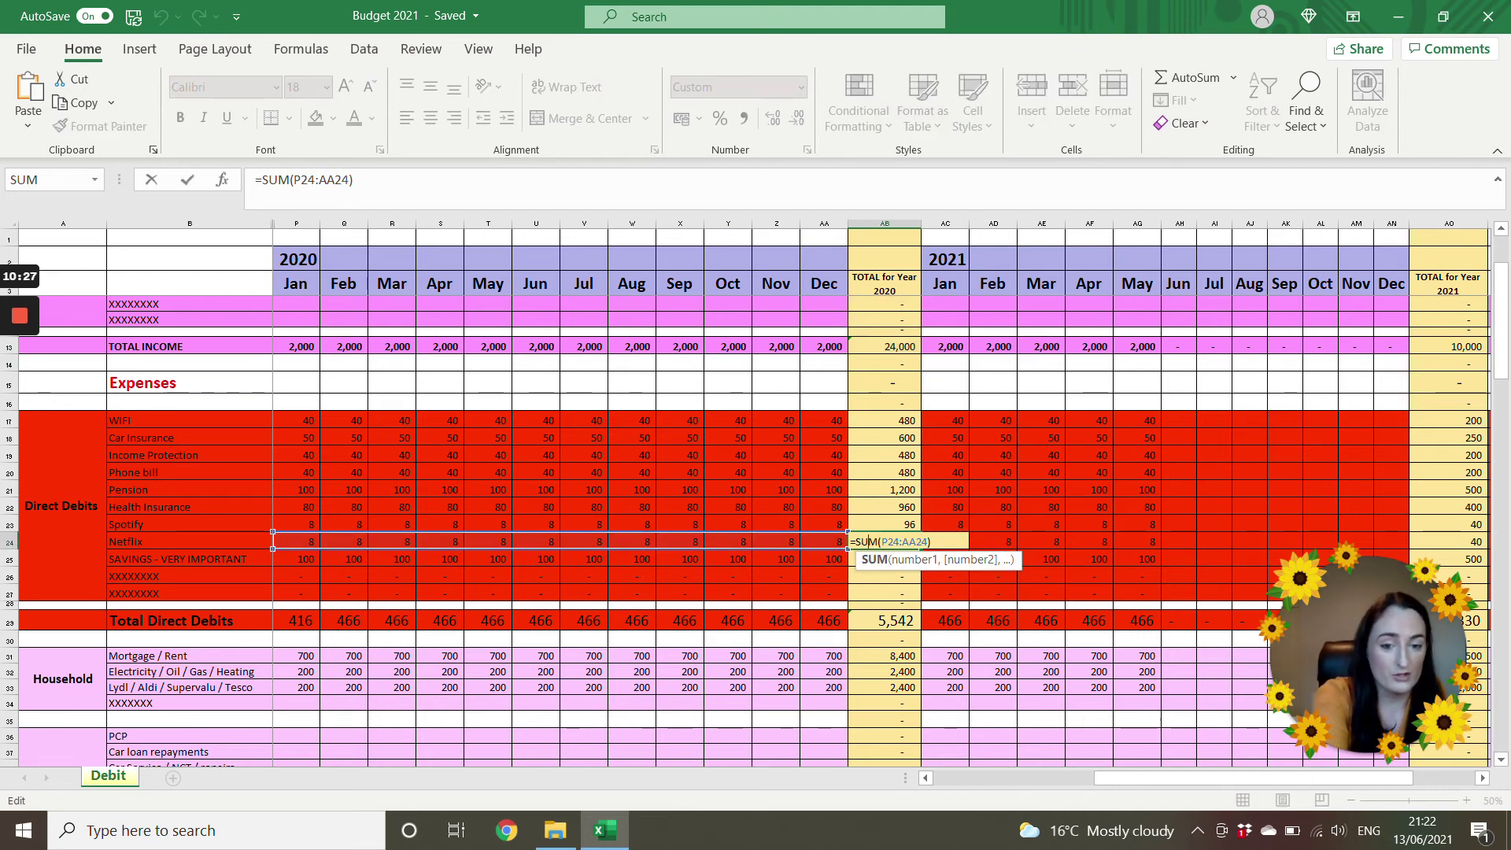
{"action": "key", "text": "Return"}
{"action": "scroll", "coordinate": [756, 511], "scroll_direction": "down", "scroll_amount": 3}
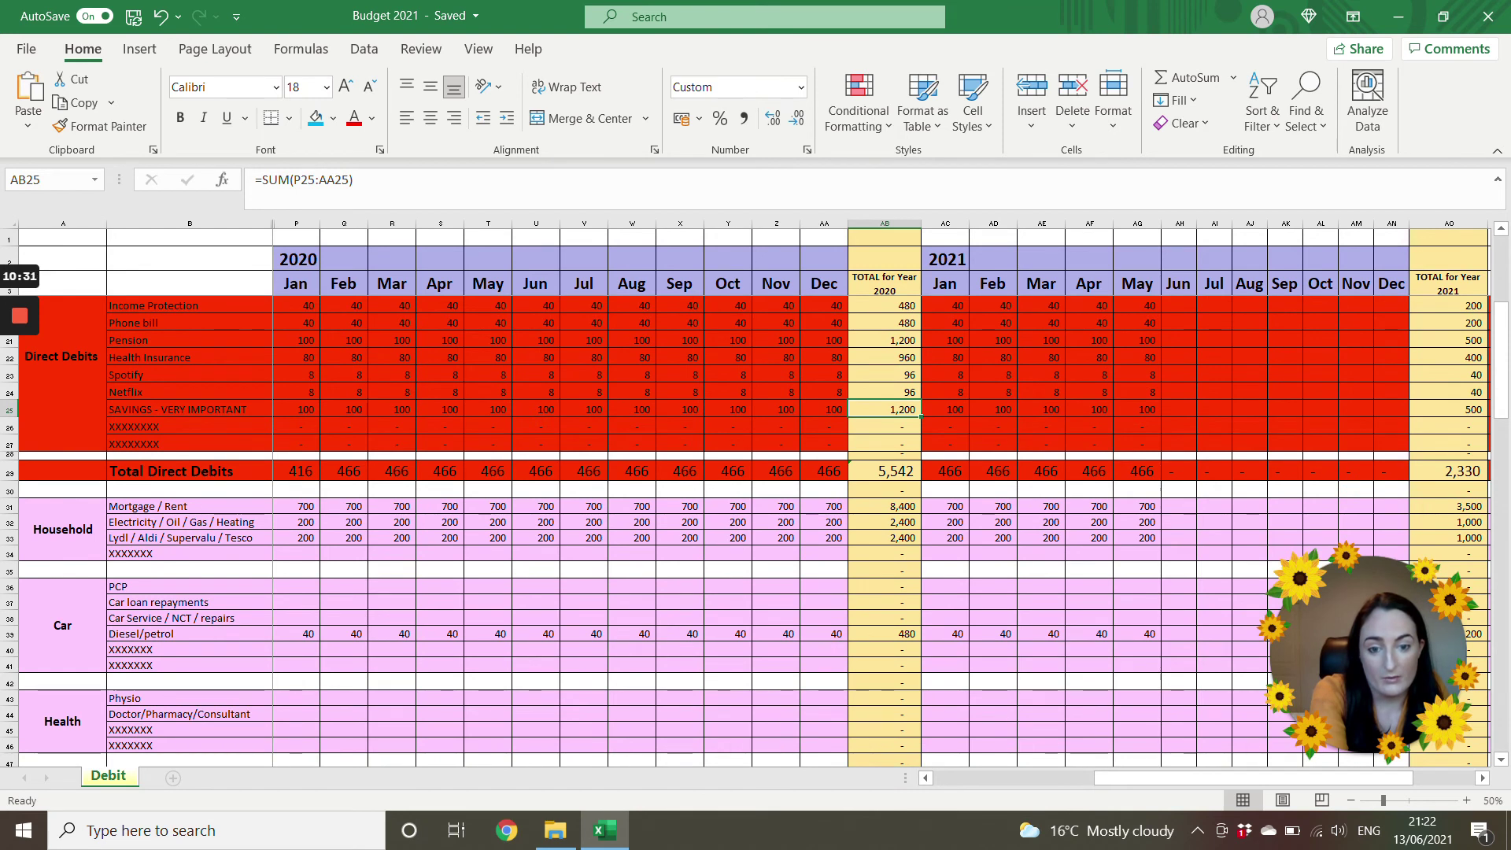
Inspect the 2020 Diesel/petrol total formula in the Car category and compare it with the row's monthly amounts
{"action": "scroll", "coordinate": [756, 511], "scroll_direction": "down", "scroll_amount": 2}
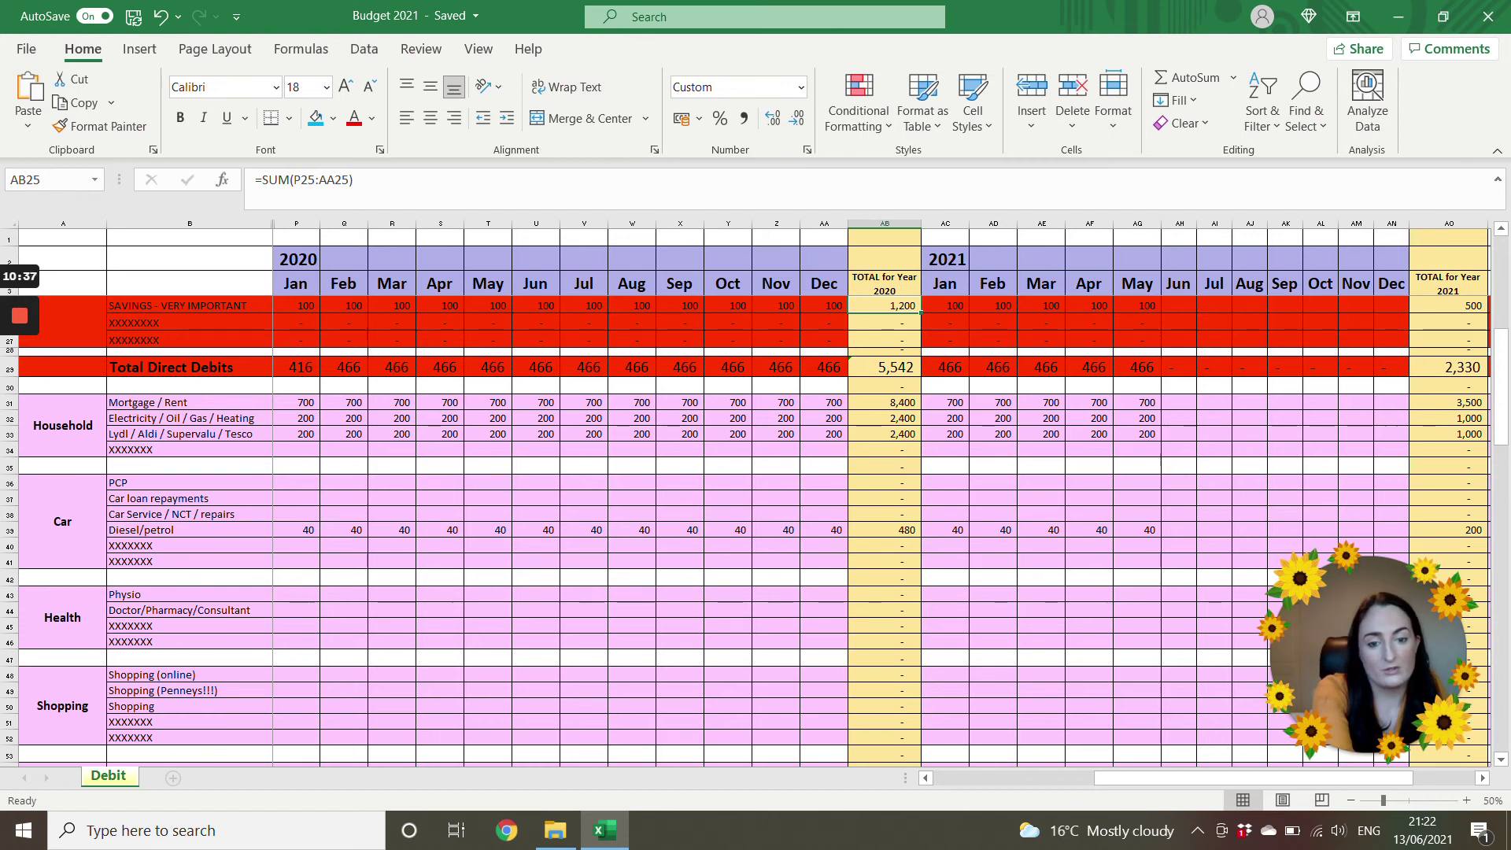
{"action": "double_click", "coordinate": [884, 530]}
{"action": "key", "text": "Return"}
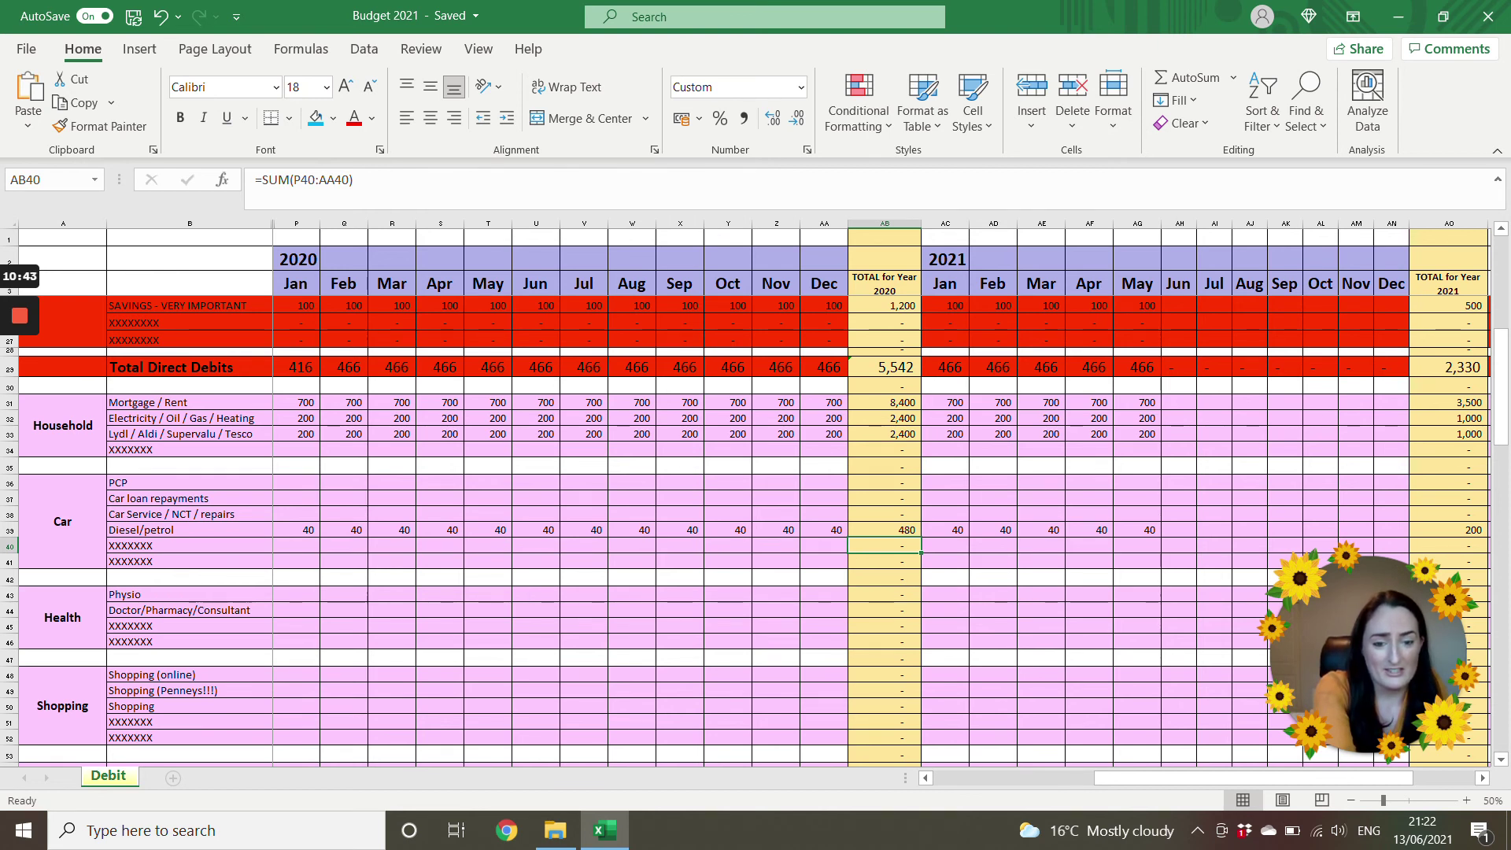
{"action": "left_click", "coordinate": [884, 530]}
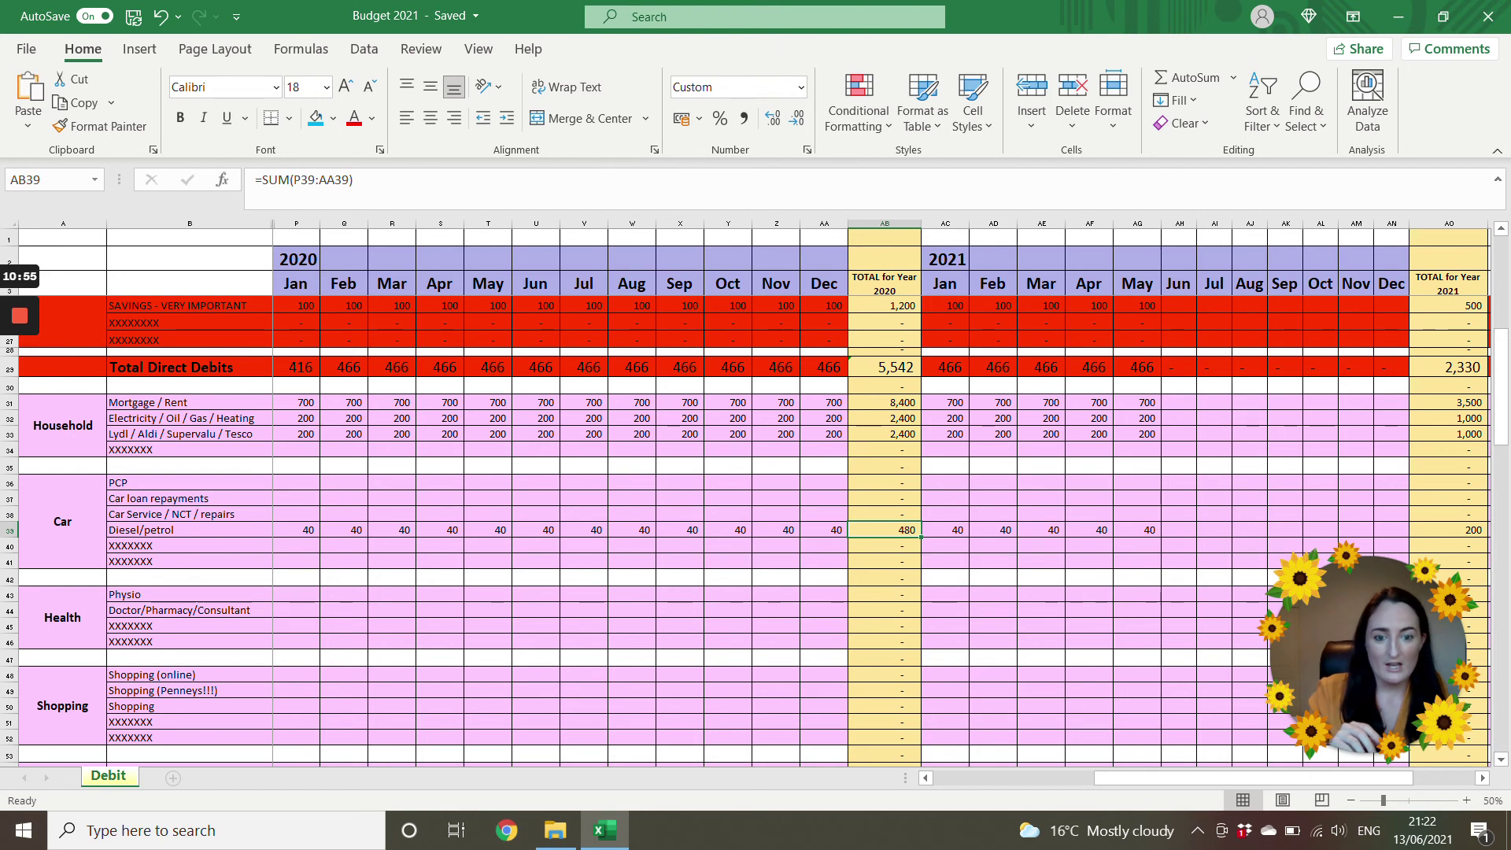
{"action": "left_click_drag", "start_coordinate": [299, 530], "coordinate": [819, 530]}
{"action": "left_click", "coordinate": [886, 530]}
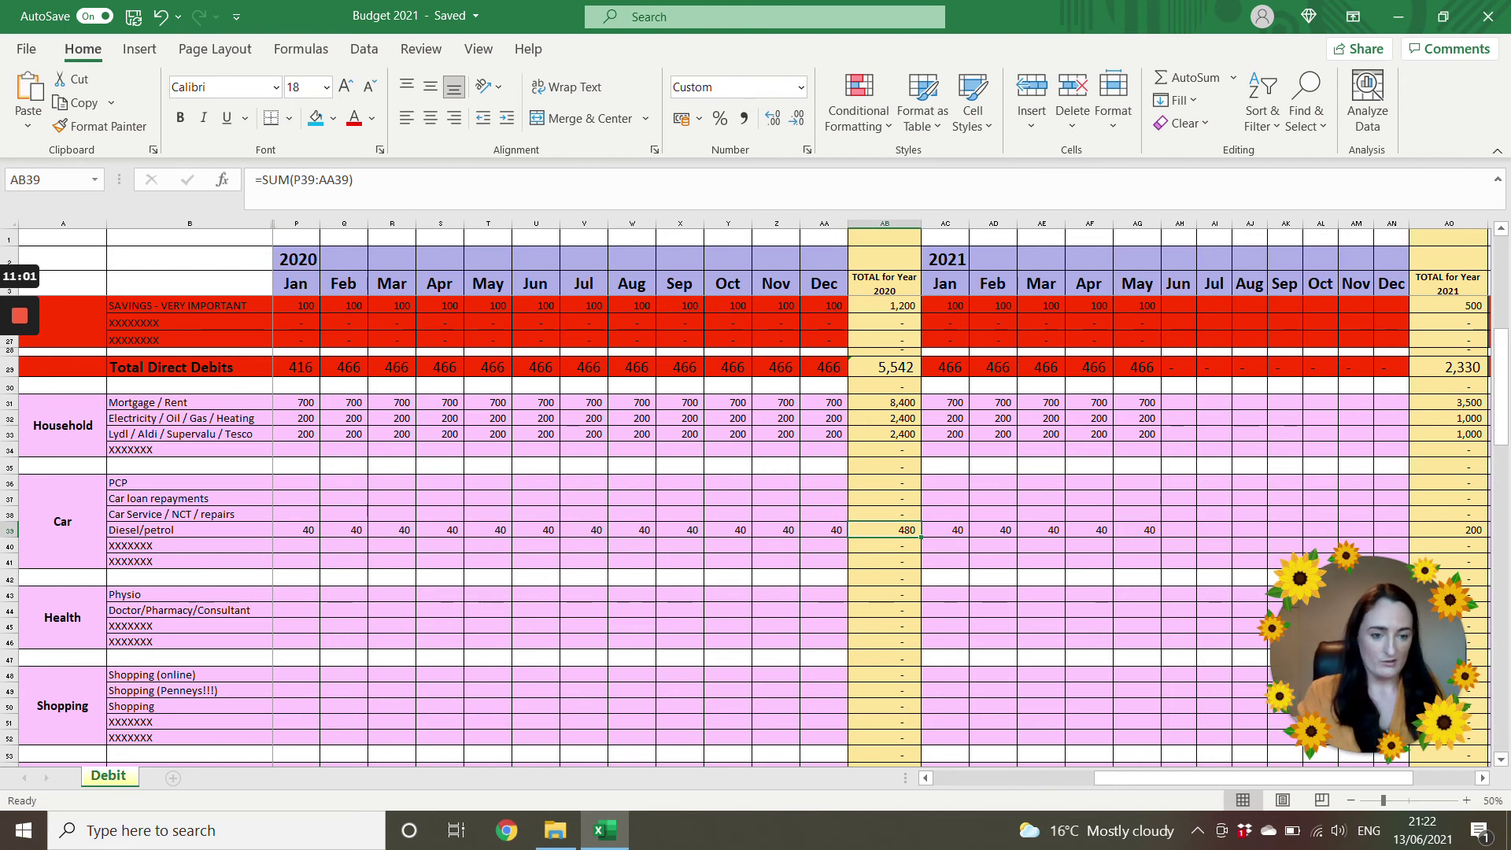
Enter sample Holiday 1 costs of 2000 for February 2020 and 1000 for June 2020, and check the row's 2020 total
{"action": "scroll", "coordinate": [756, 488], "scroll_direction": "down", "scroll_amount": 4}
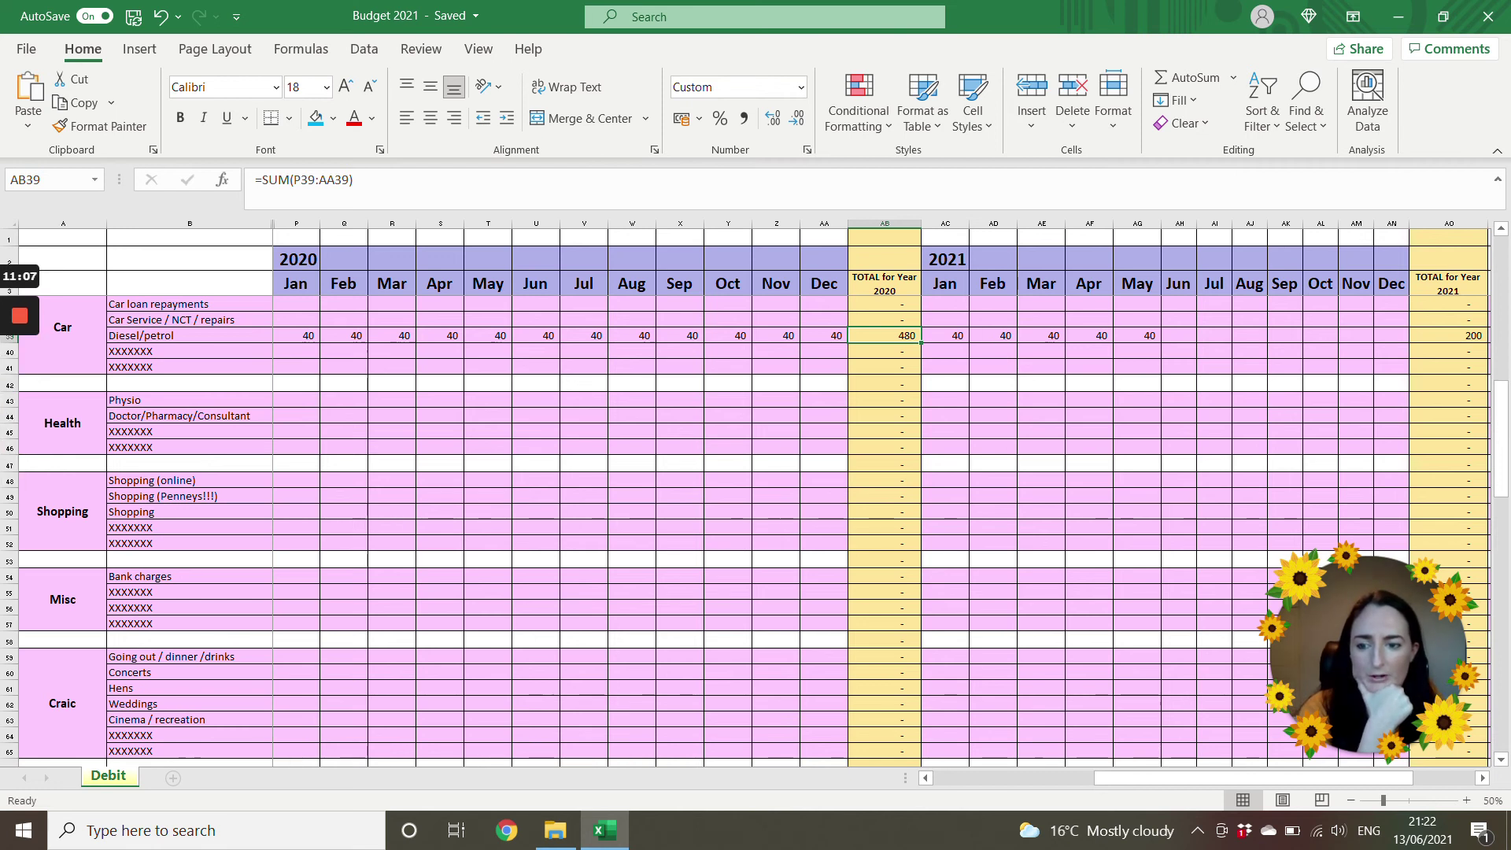
{"action": "scroll", "coordinate": [755, 488], "scroll_direction": "down", "scroll_amount": 2}
{"action": "scroll", "coordinate": [756, 488], "scroll_direction": "down", "scroll_amount": 5}
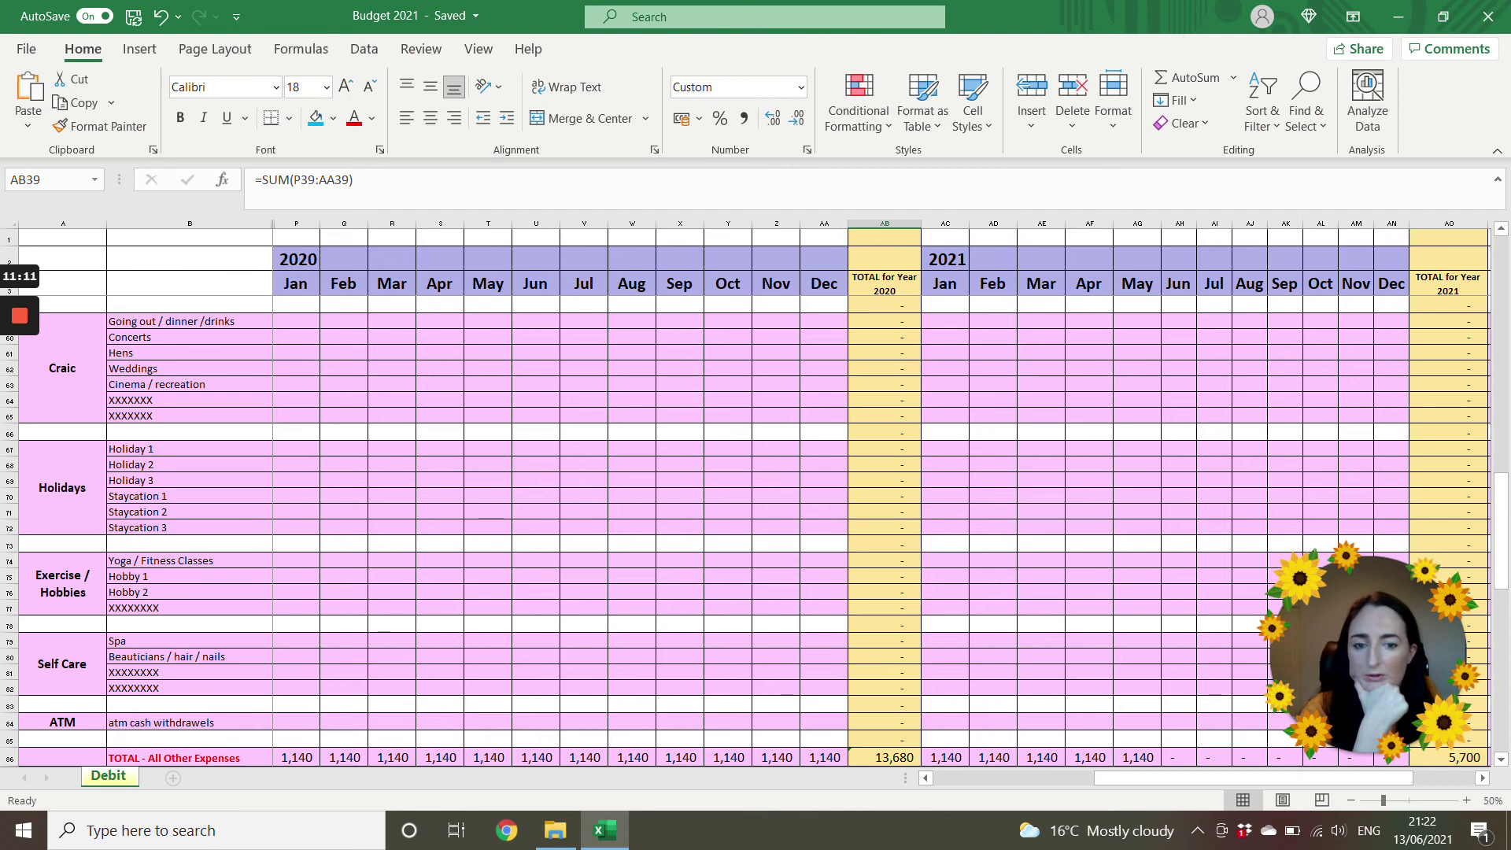
{"action": "mouse_move", "coordinate": [28, 358]}
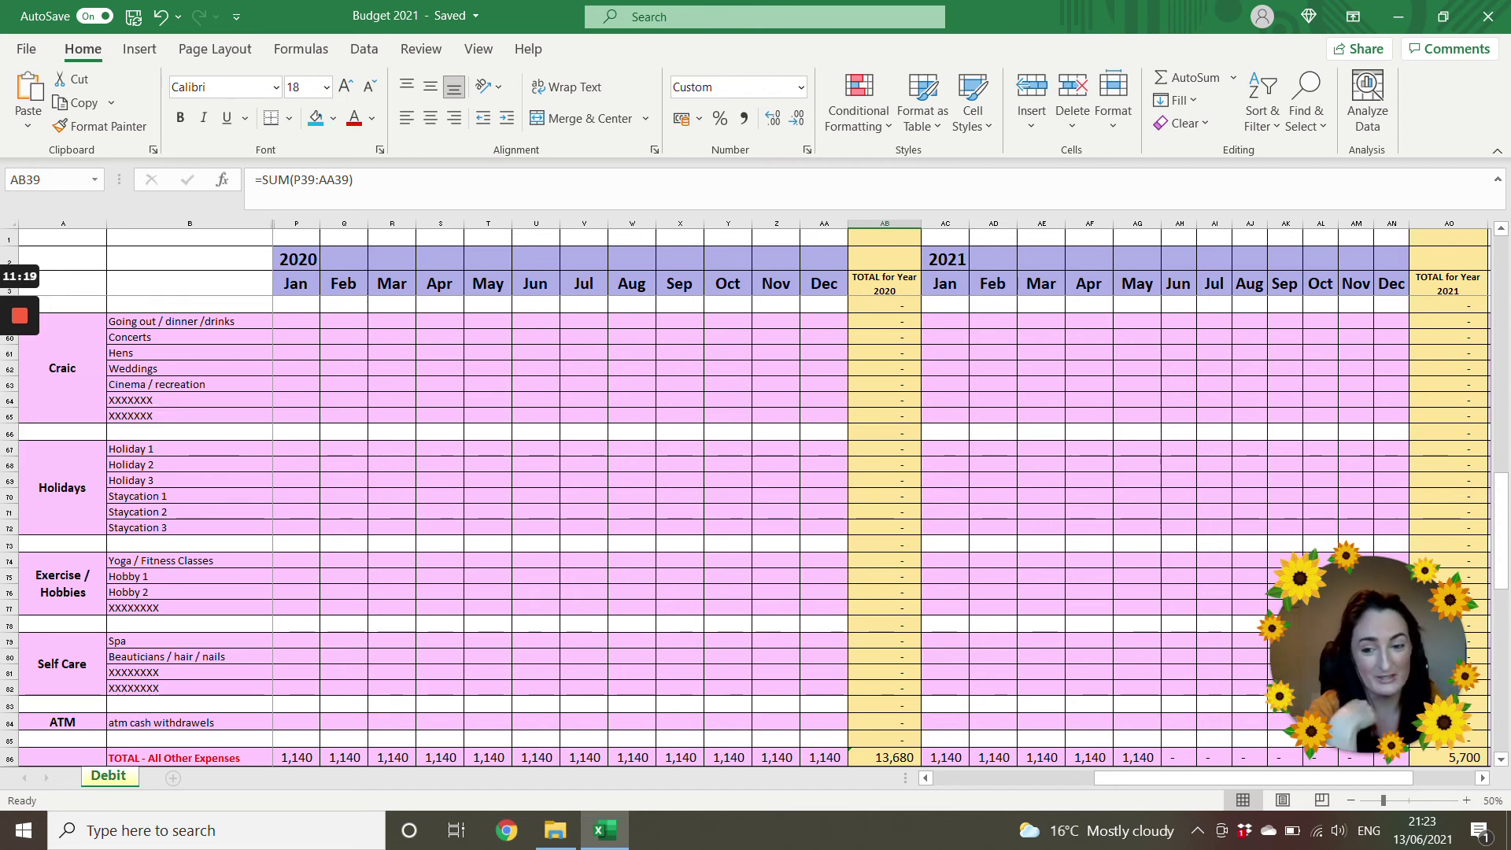
{"action": "scroll", "coordinate": [755, 520], "scroll_direction": "up", "scroll_amount": 1}
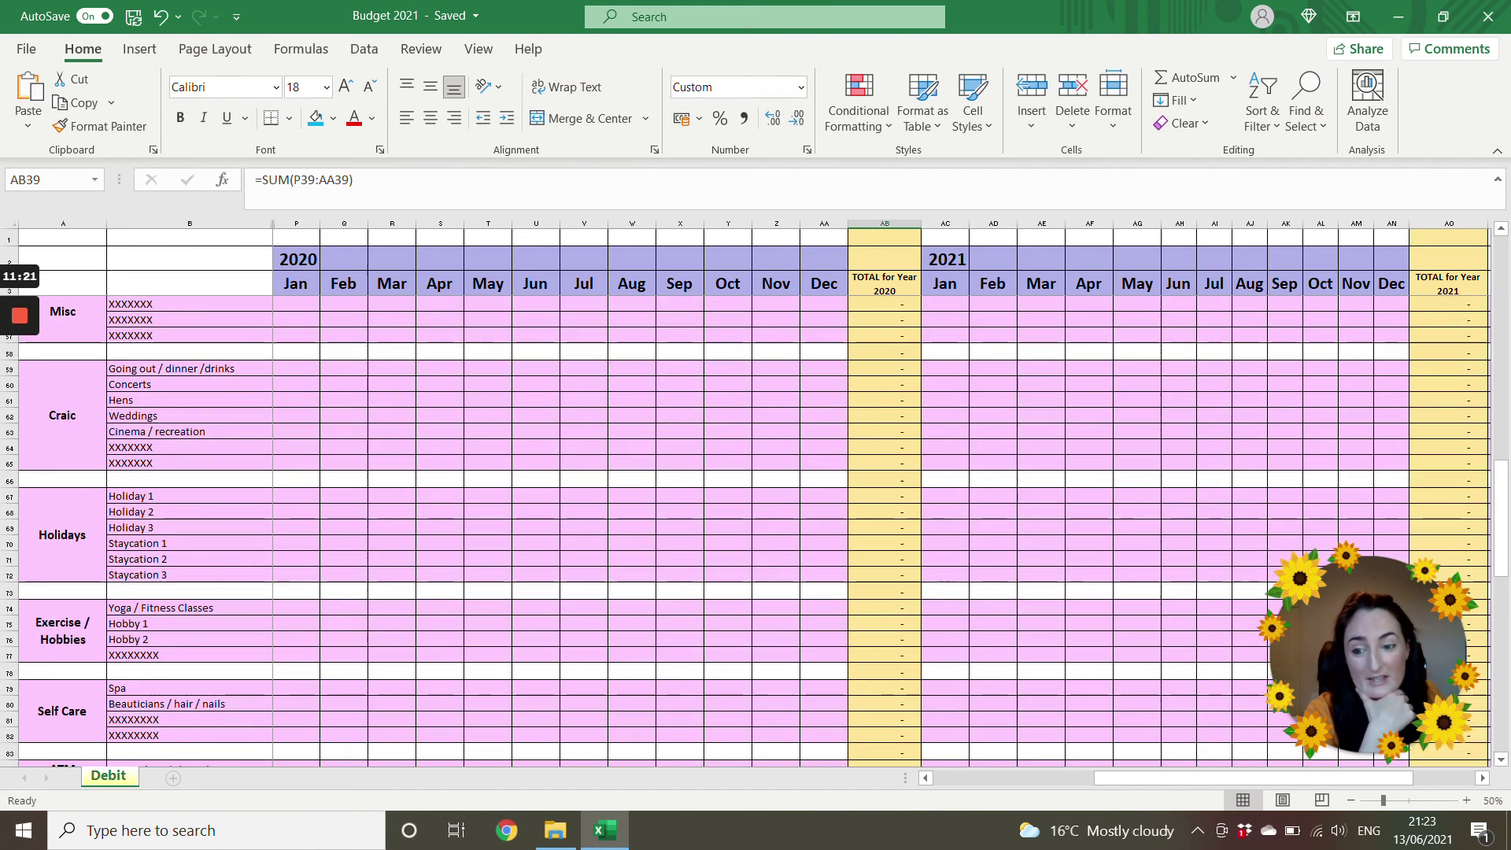
{"action": "left_click", "coordinate": [343, 496]}
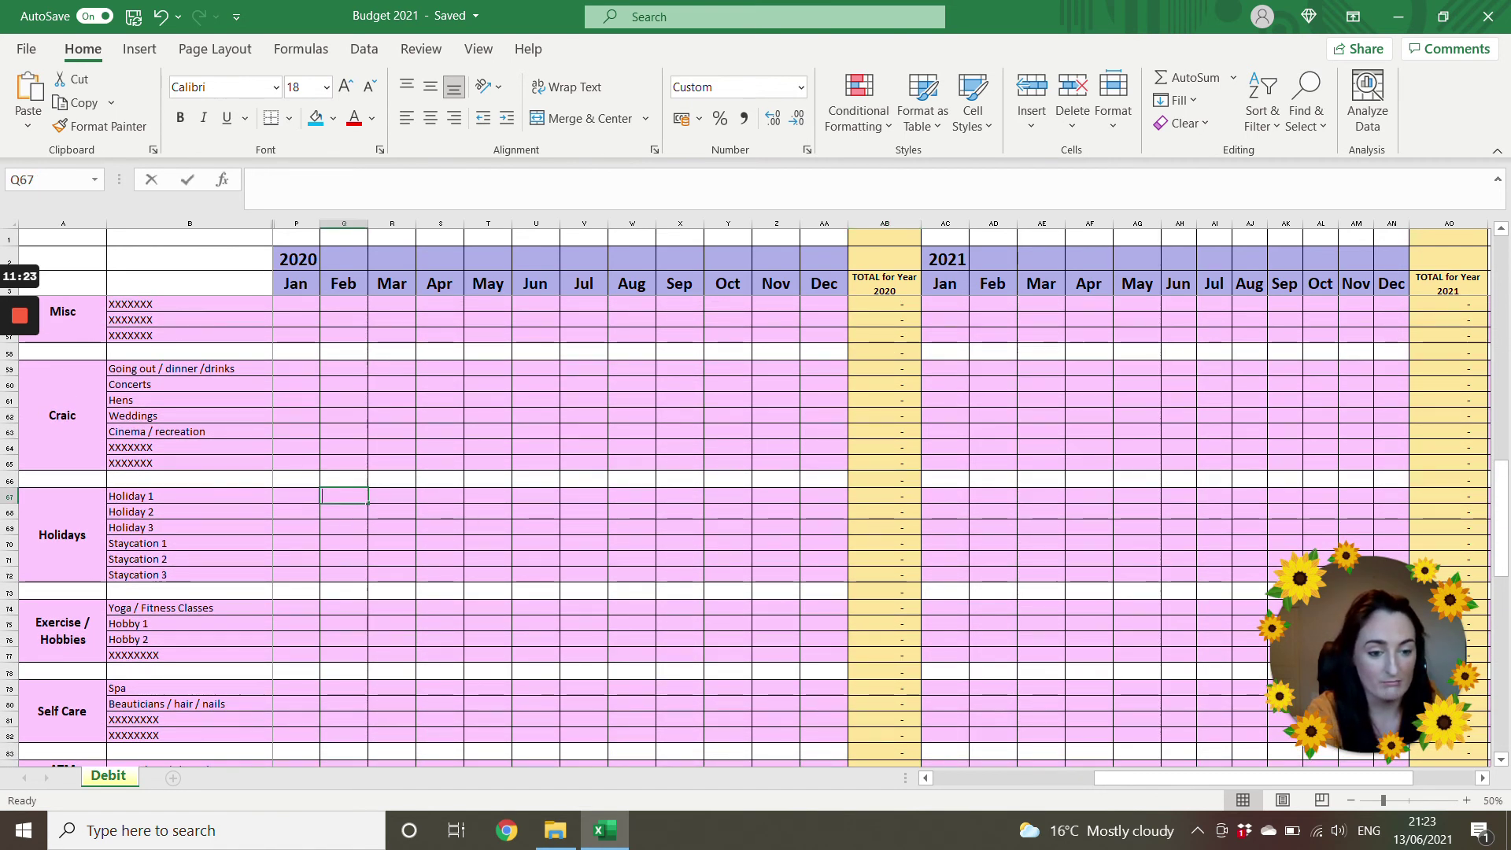
{"action": "type", "text": "2000"}
{"action": "key", "text": "ctrl+Return"}
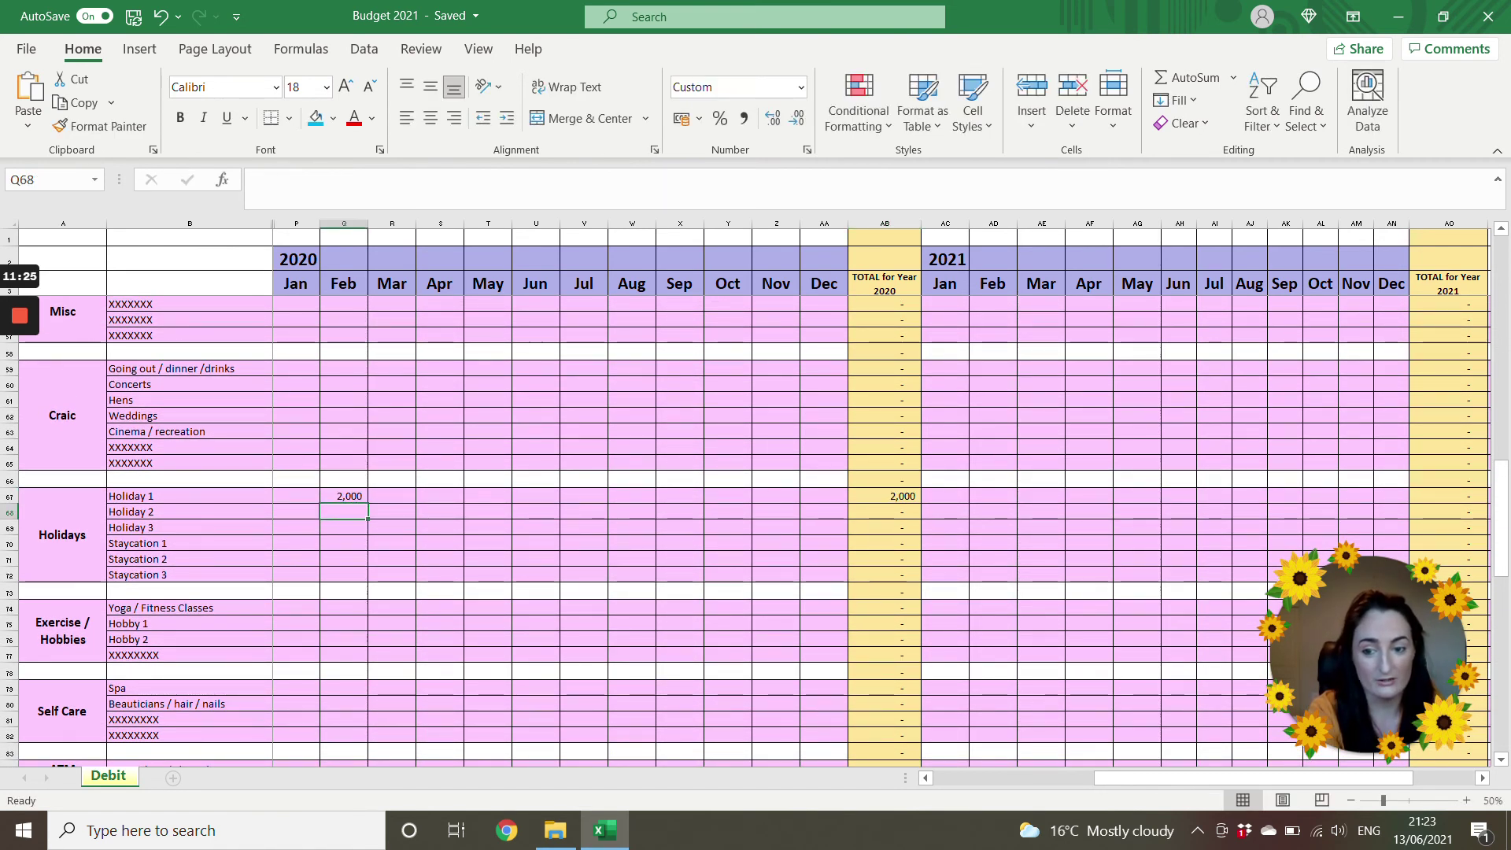
{"action": "left_click", "coordinate": [535, 496]}
{"action": "type", "text": "1000"}
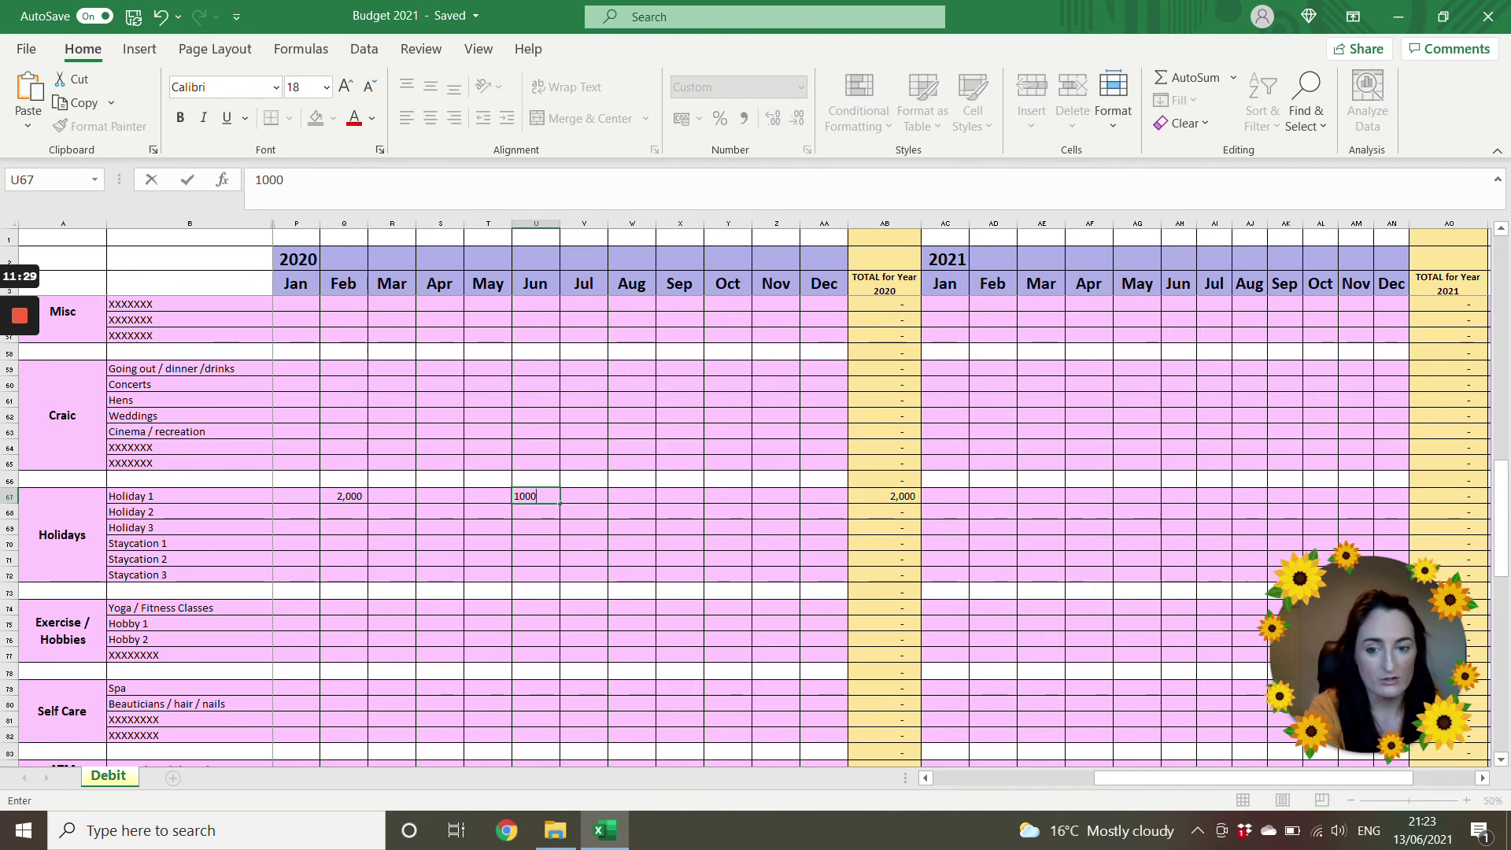
{"action": "key", "text": "Return"}
{"action": "left_click", "coordinate": [884, 496]}
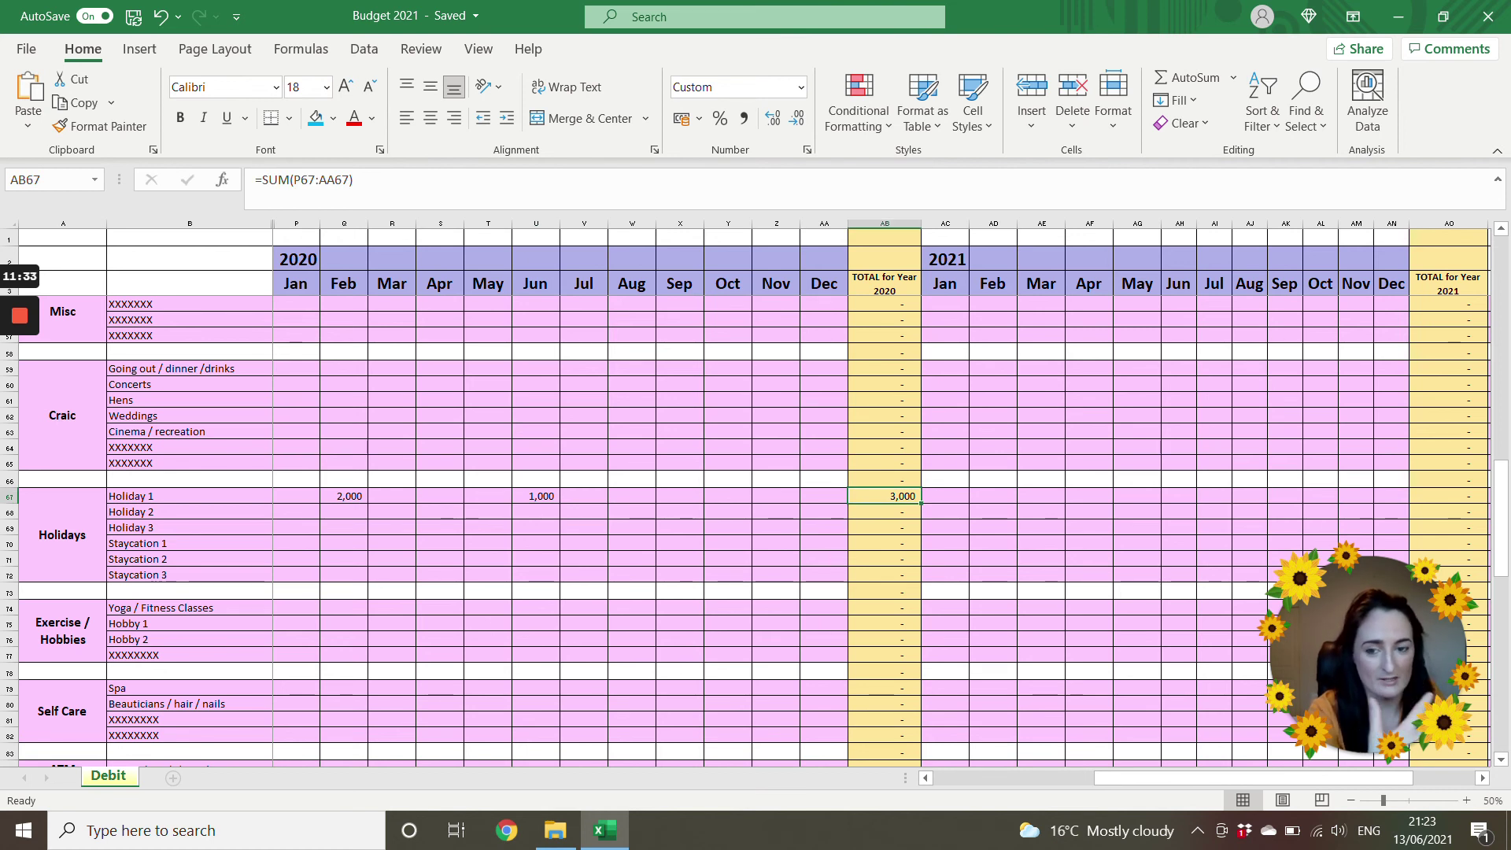
Clear the sample Holiday 1 amounts from February and June 2020
{"action": "left_click_drag", "start_coordinate": [344, 496], "coordinate": [584, 512]}
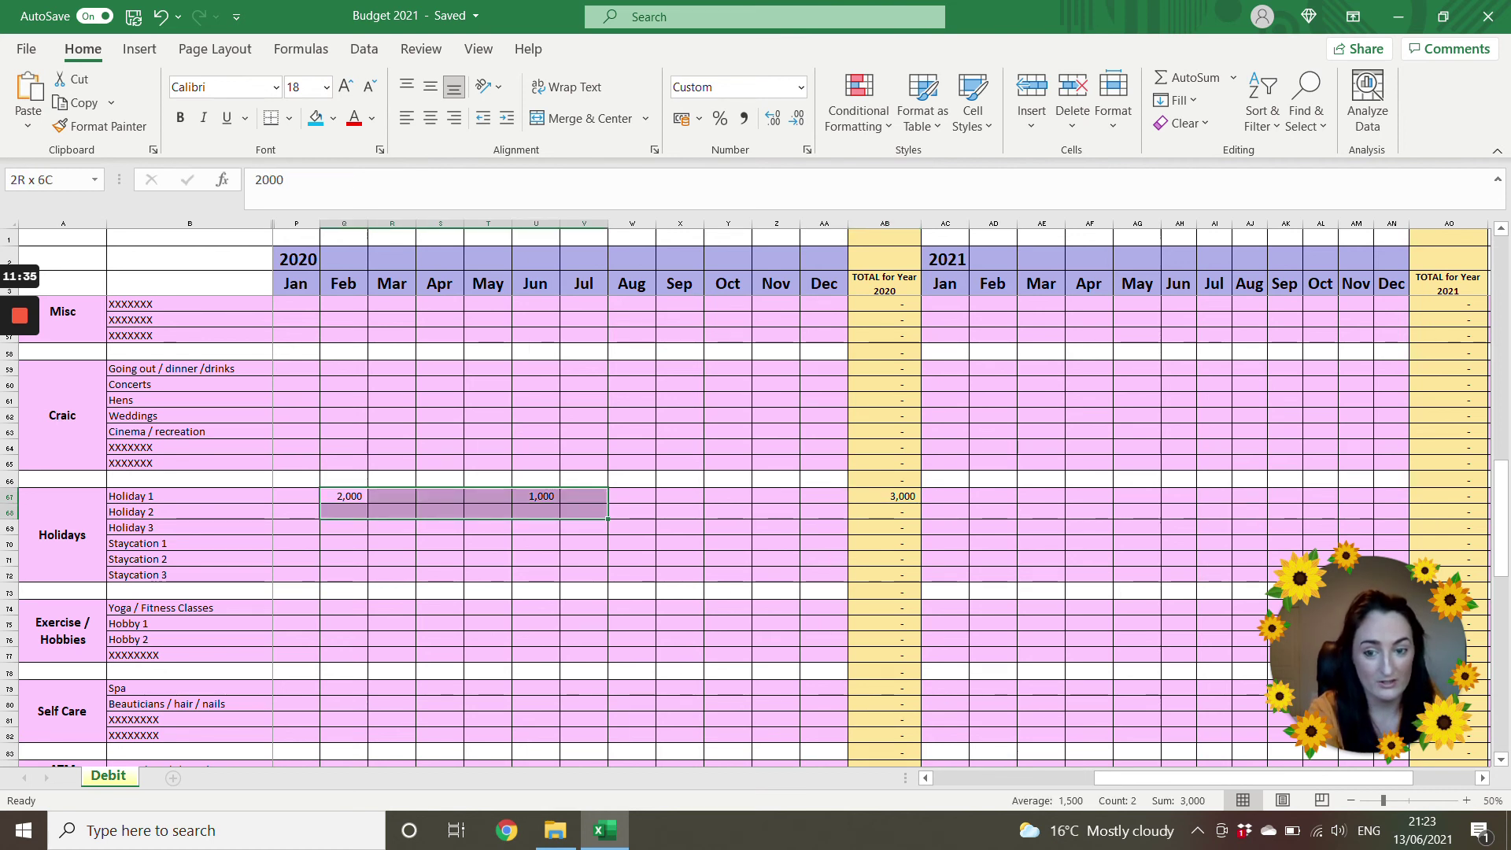
{"action": "key", "text": "Delete"}
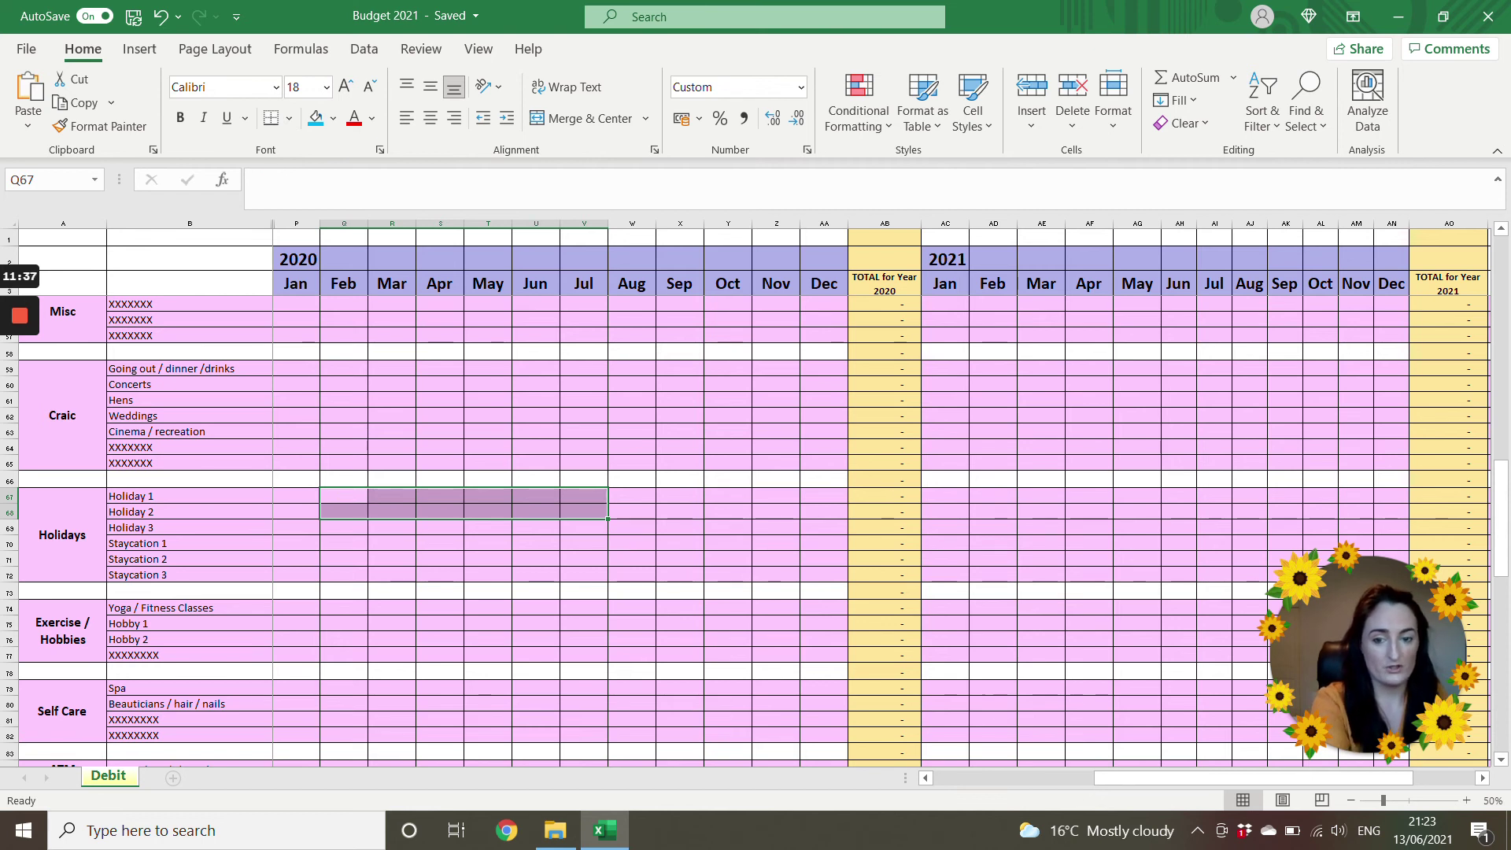
{"action": "key", "text": "Return"}
{"action": "left_click", "coordinate": [631, 512]}
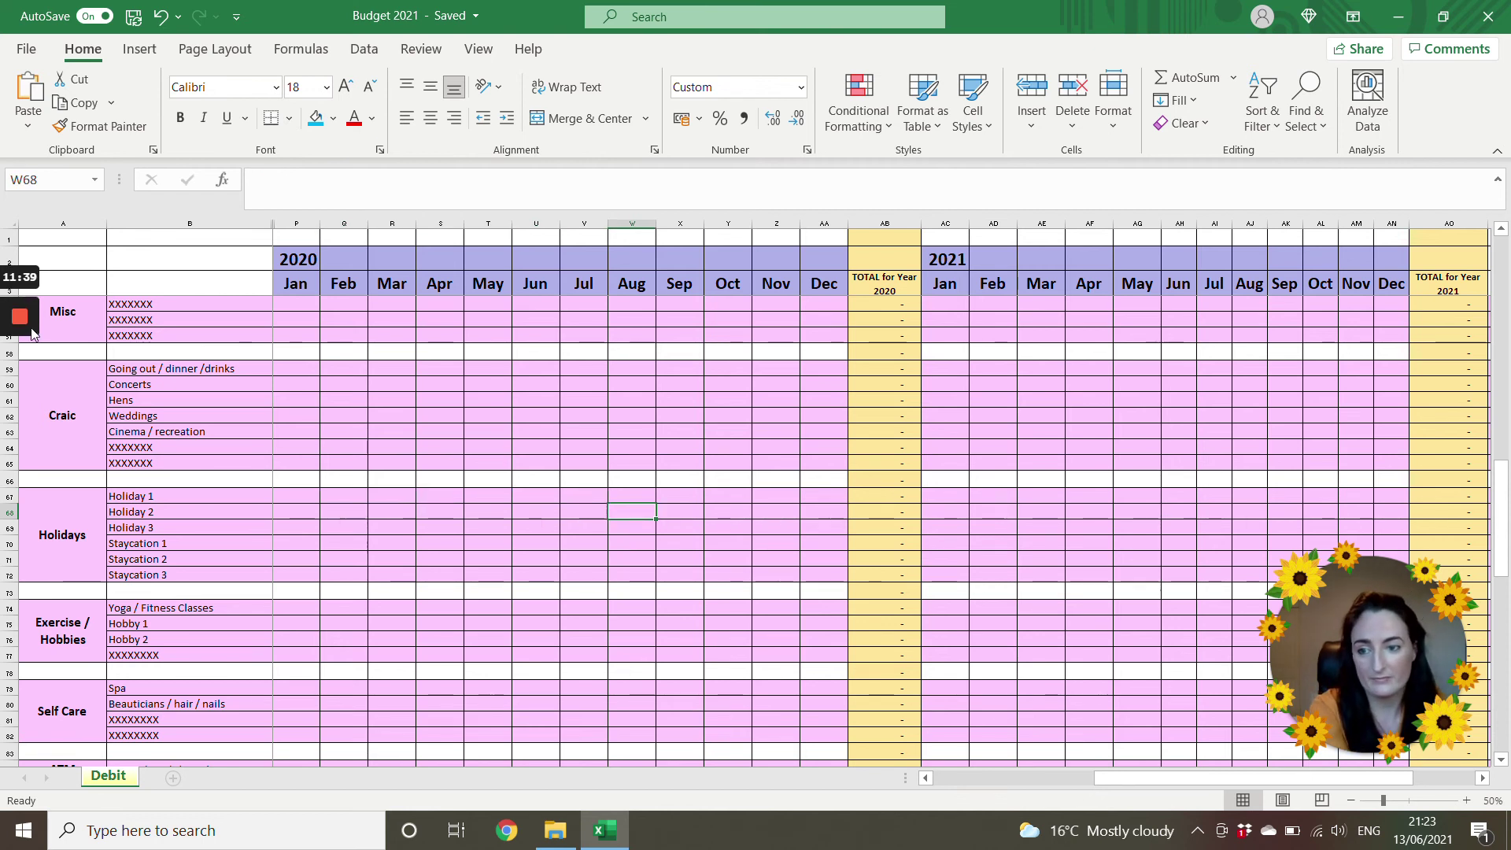
{"action": "left_click", "coordinate": [20, 396]}
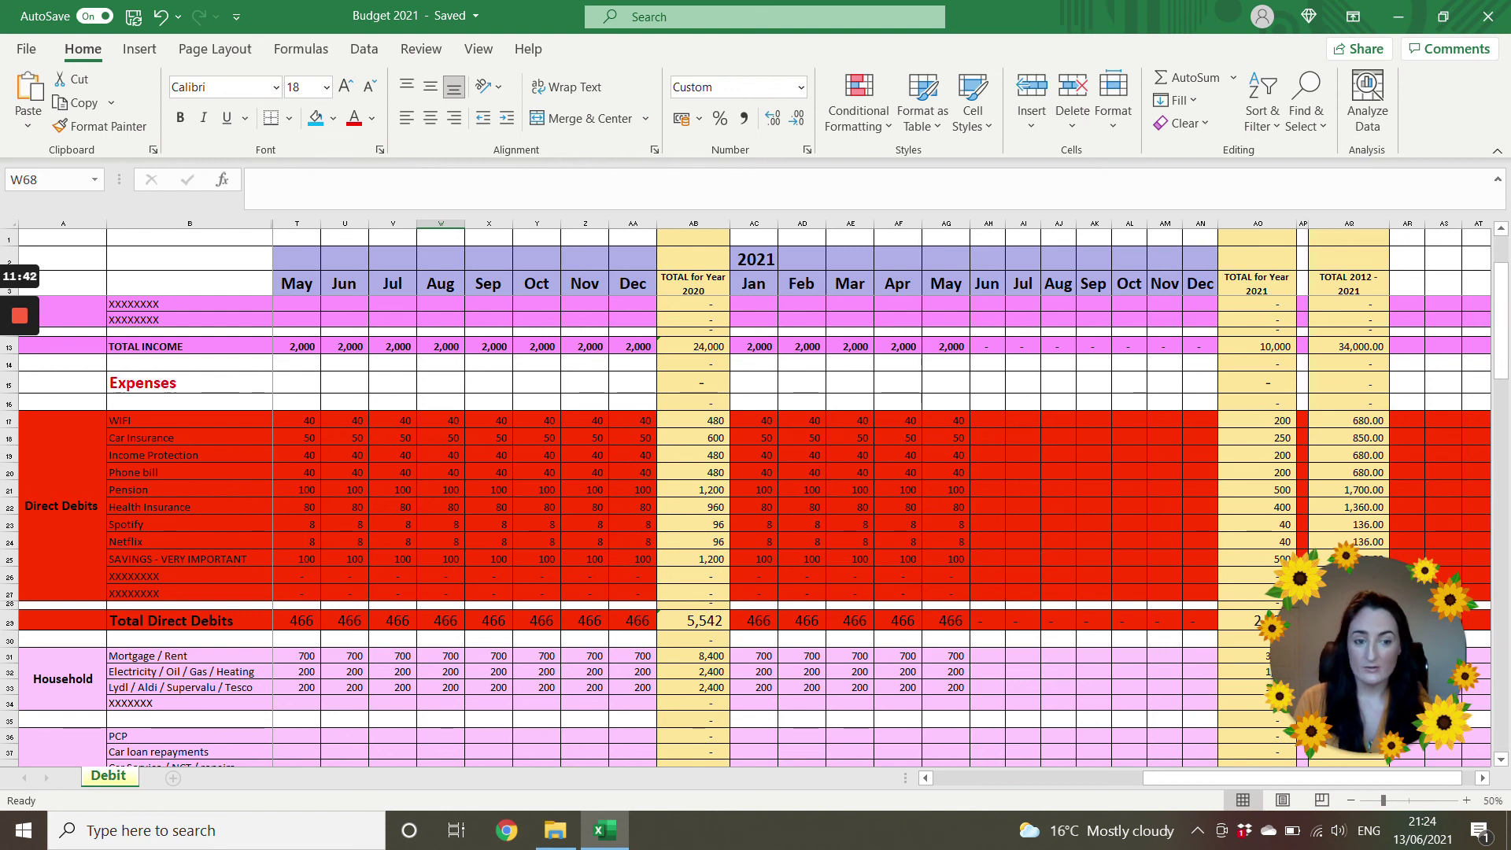
Examine the TOTAL 2012 - 2021 column down through the expense categories and inspect the formula of its WAGES total
{"action": "left_click_drag", "start_coordinate": [1349, 260], "coordinate": [1389, 748]}
{"action": "scroll", "coordinate": [1390, 747], "scroll_direction": "up", "scroll_amount": 13}
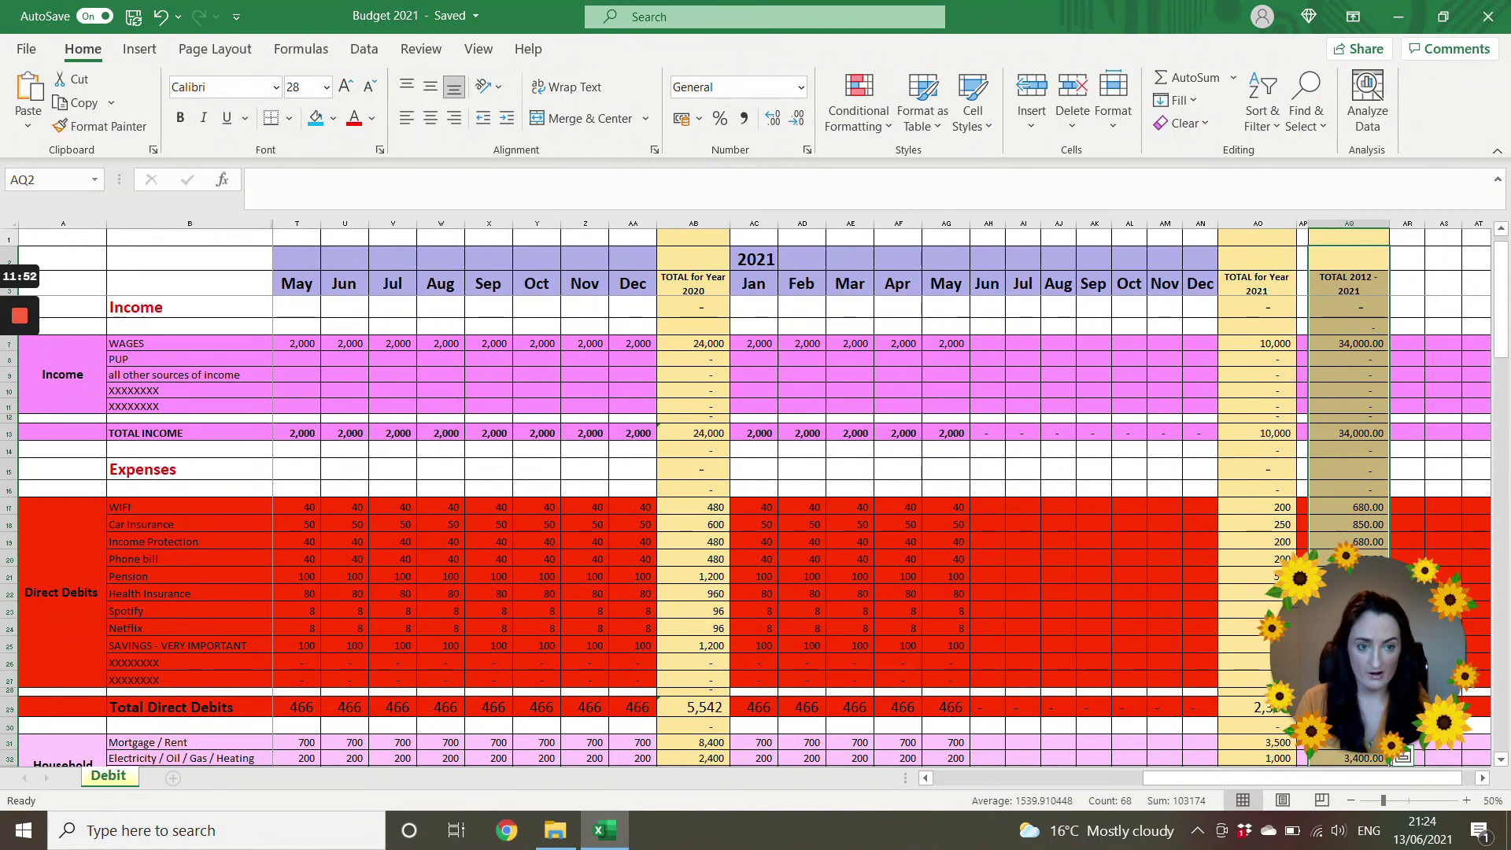
{"action": "double_click", "coordinate": [1348, 343]}
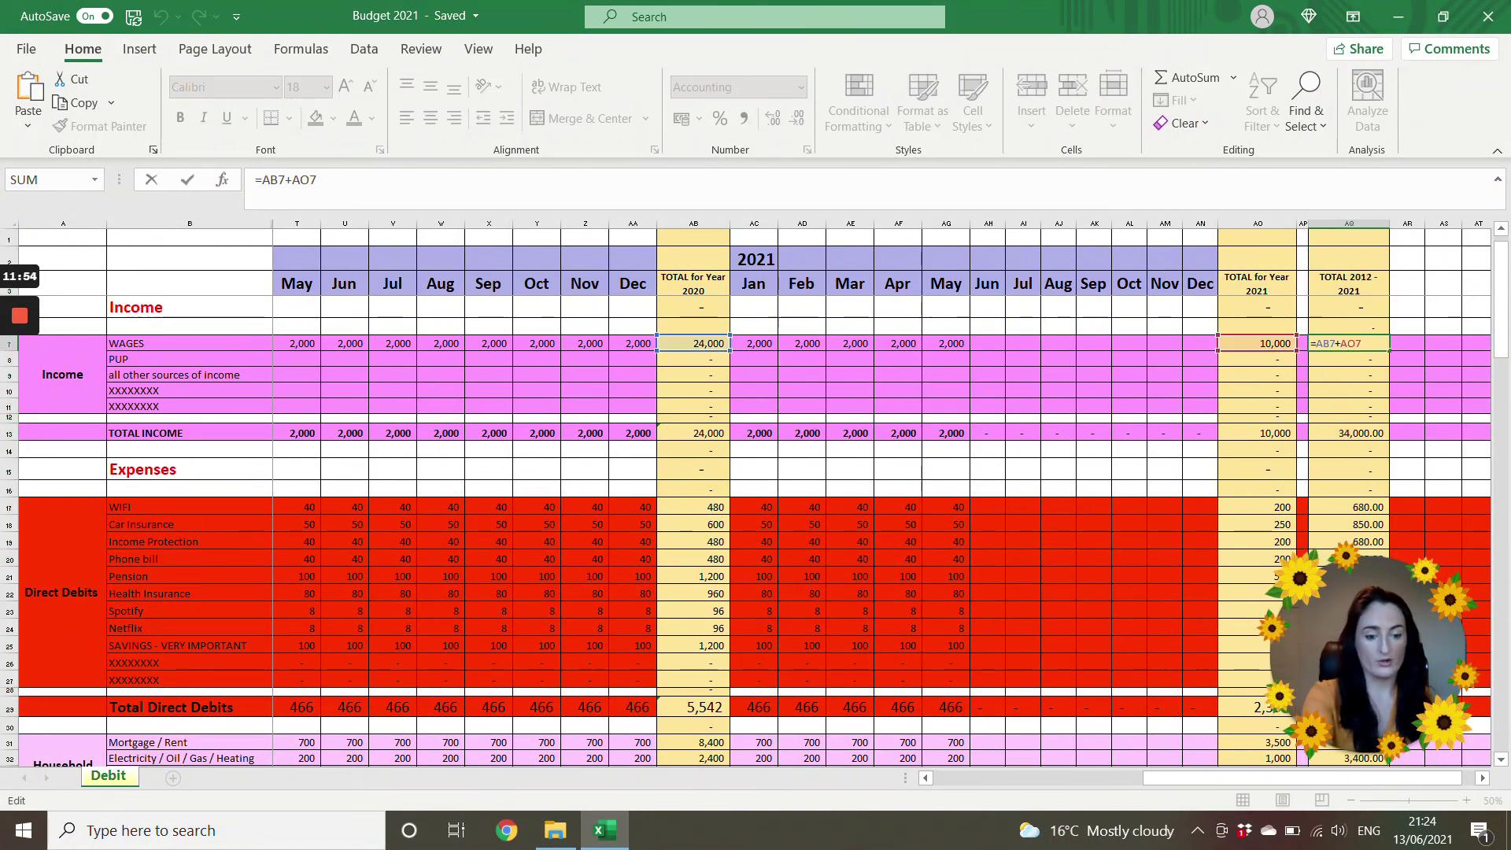
{"action": "key", "text": "Return"}
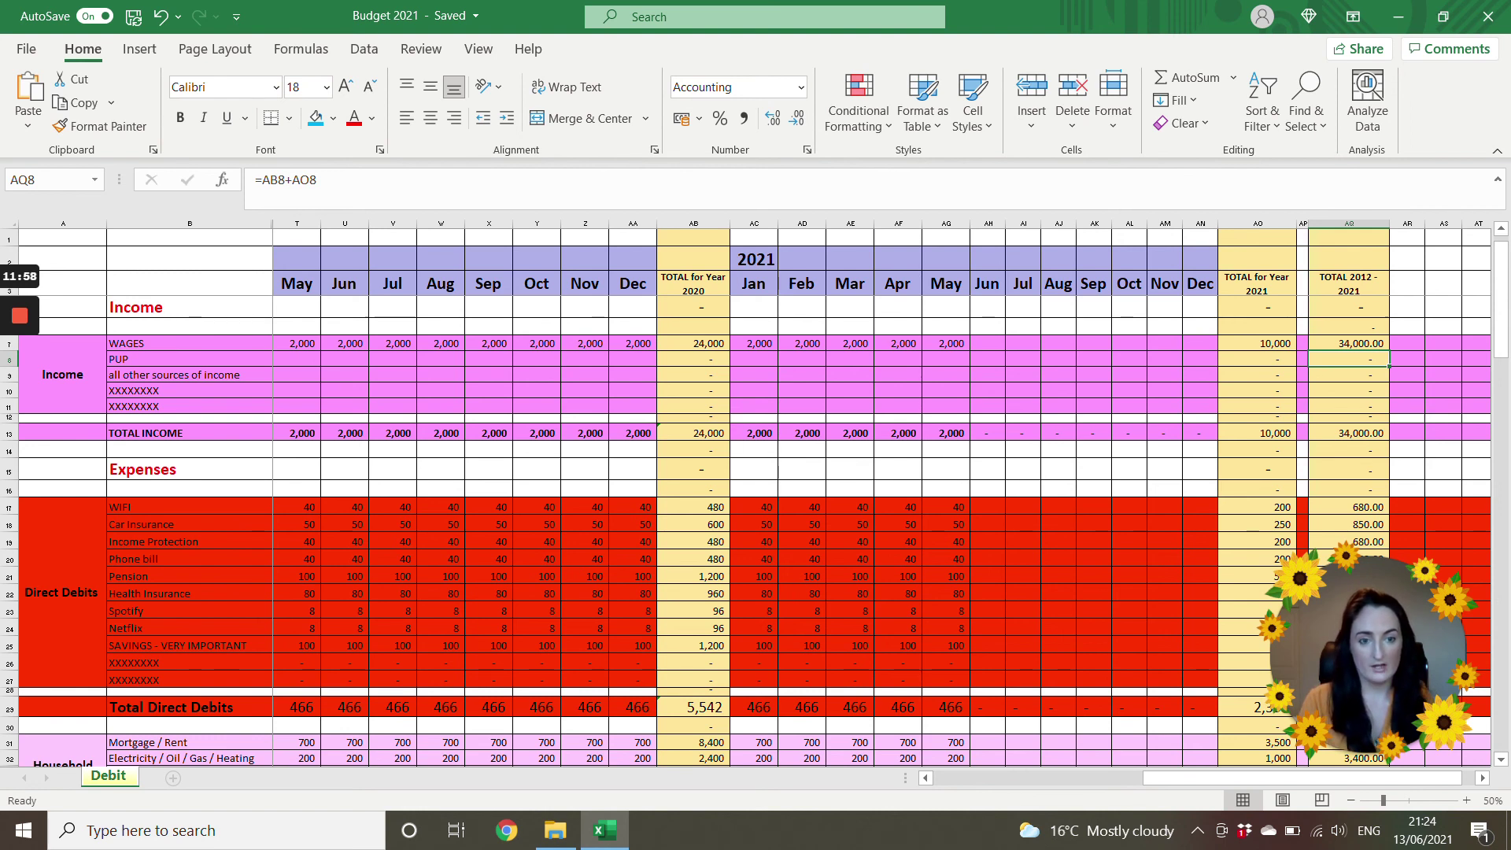
{"action": "scroll", "coordinate": [756, 512], "scroll_direction": "down", "scroll_amount": 2}
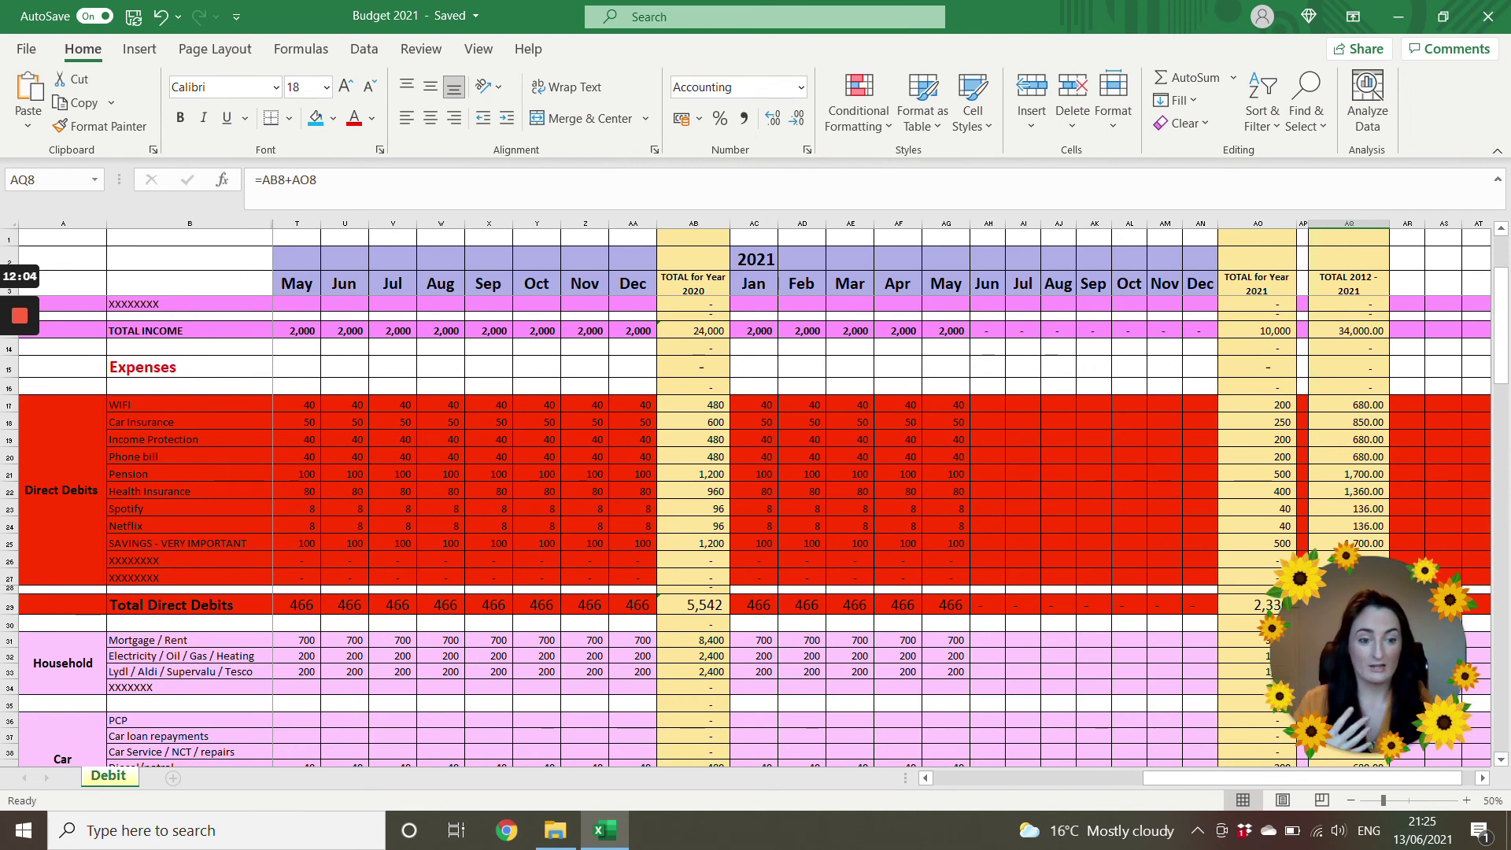
{"action": "scroll", "coordinate": [756, 511], "scroll_direction": "down", "scroll_amount": 3}
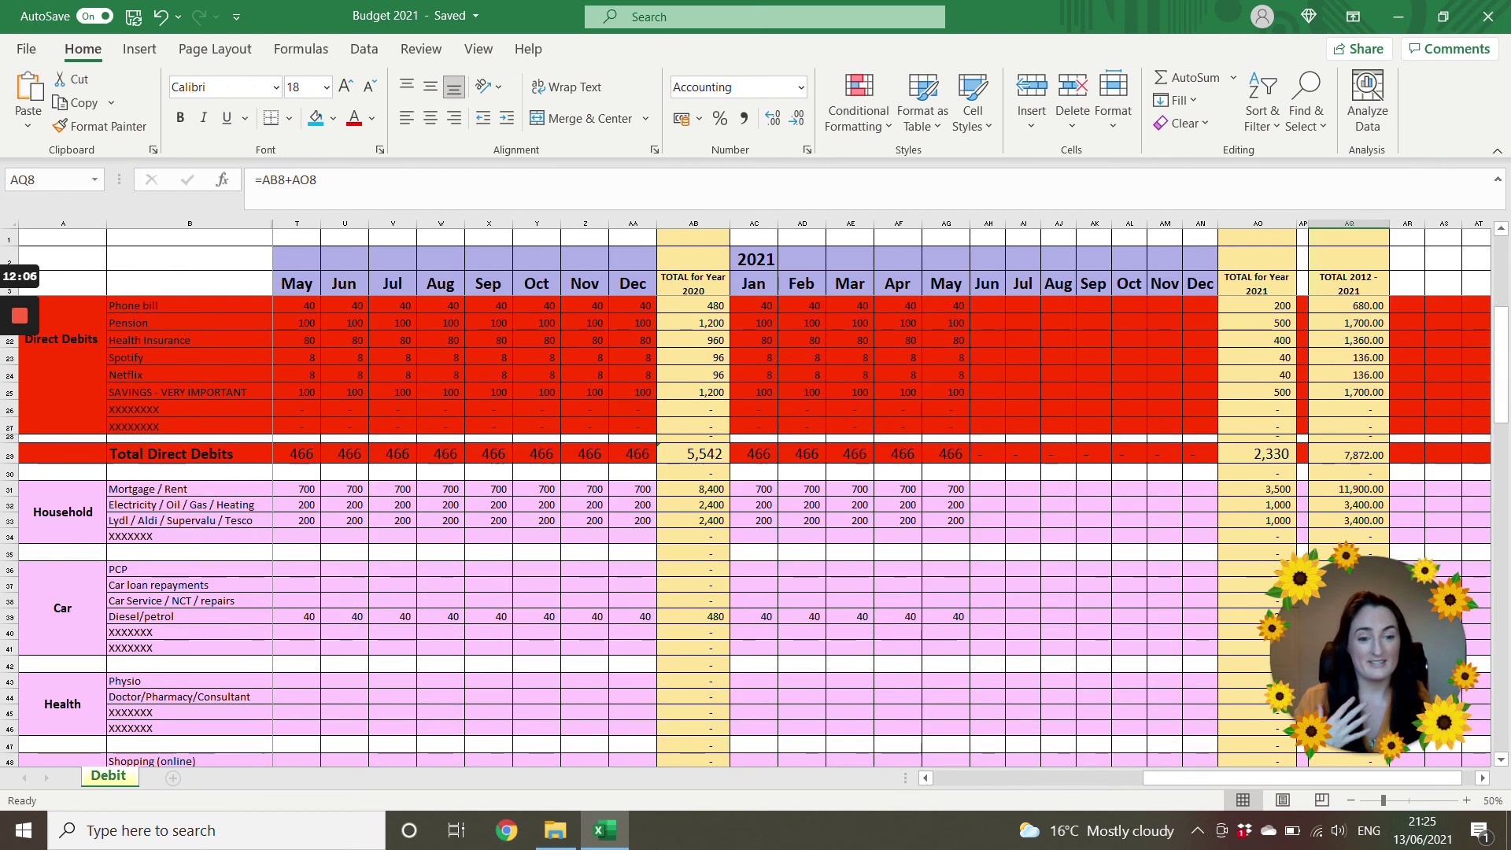
{"action": "scroll", "coordinate": [756, 511], "scroll_direction": "down", "scroll_amount": 2}
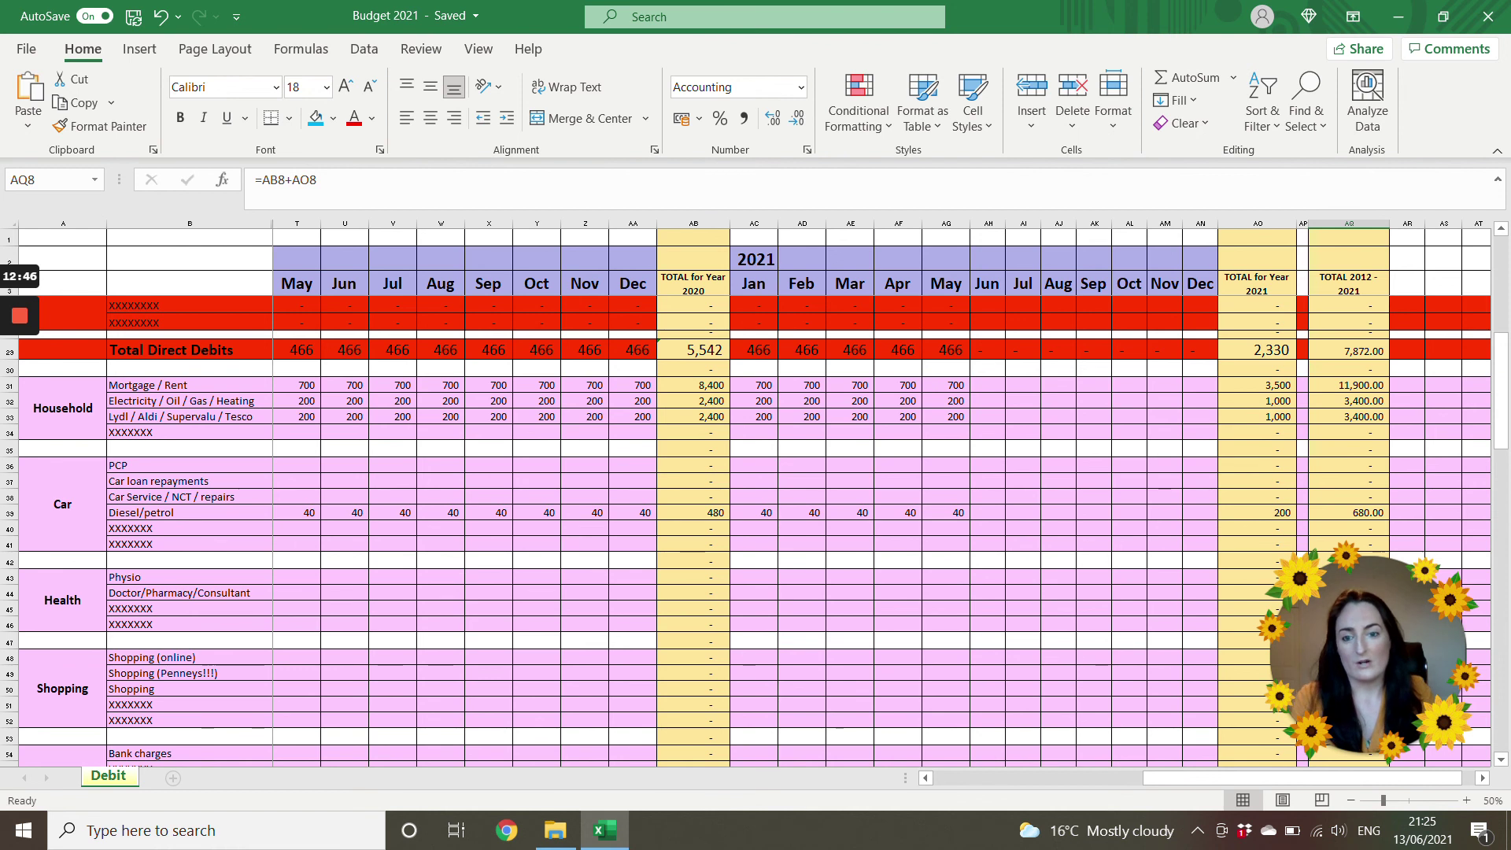
Examine the SAVINGS - VERY IMPORTANT row through May 2021 and its empty June 2021 cell
{"action": "scroll", "coordinate": [756, 512], "scroll_direction": "up", "scroll_amount": 7}
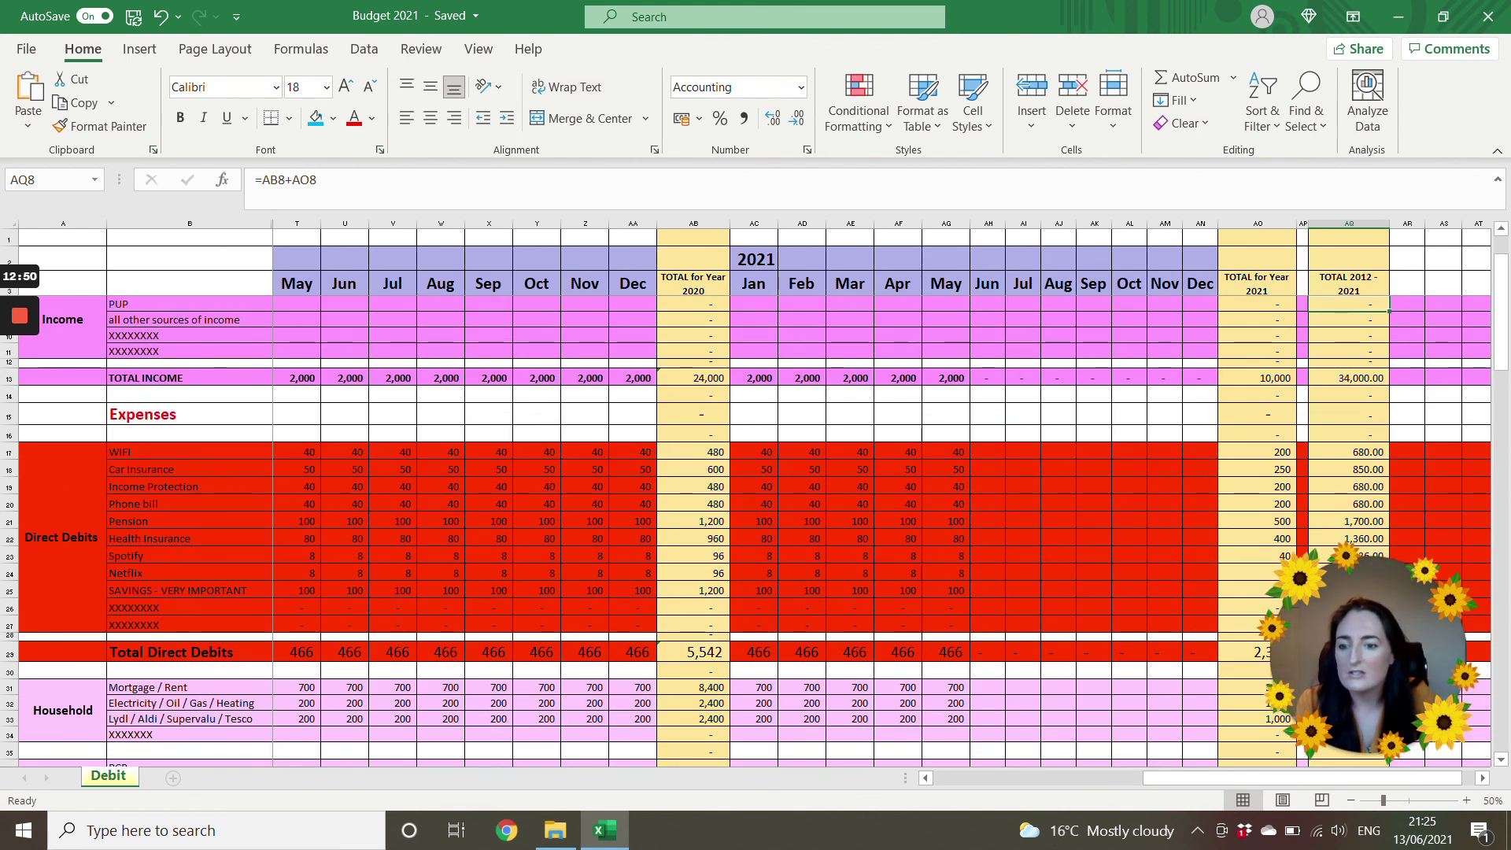
{"action": "left_click_drag", "start_coordinate": [158, 590], "coordinate": [968, 596]}
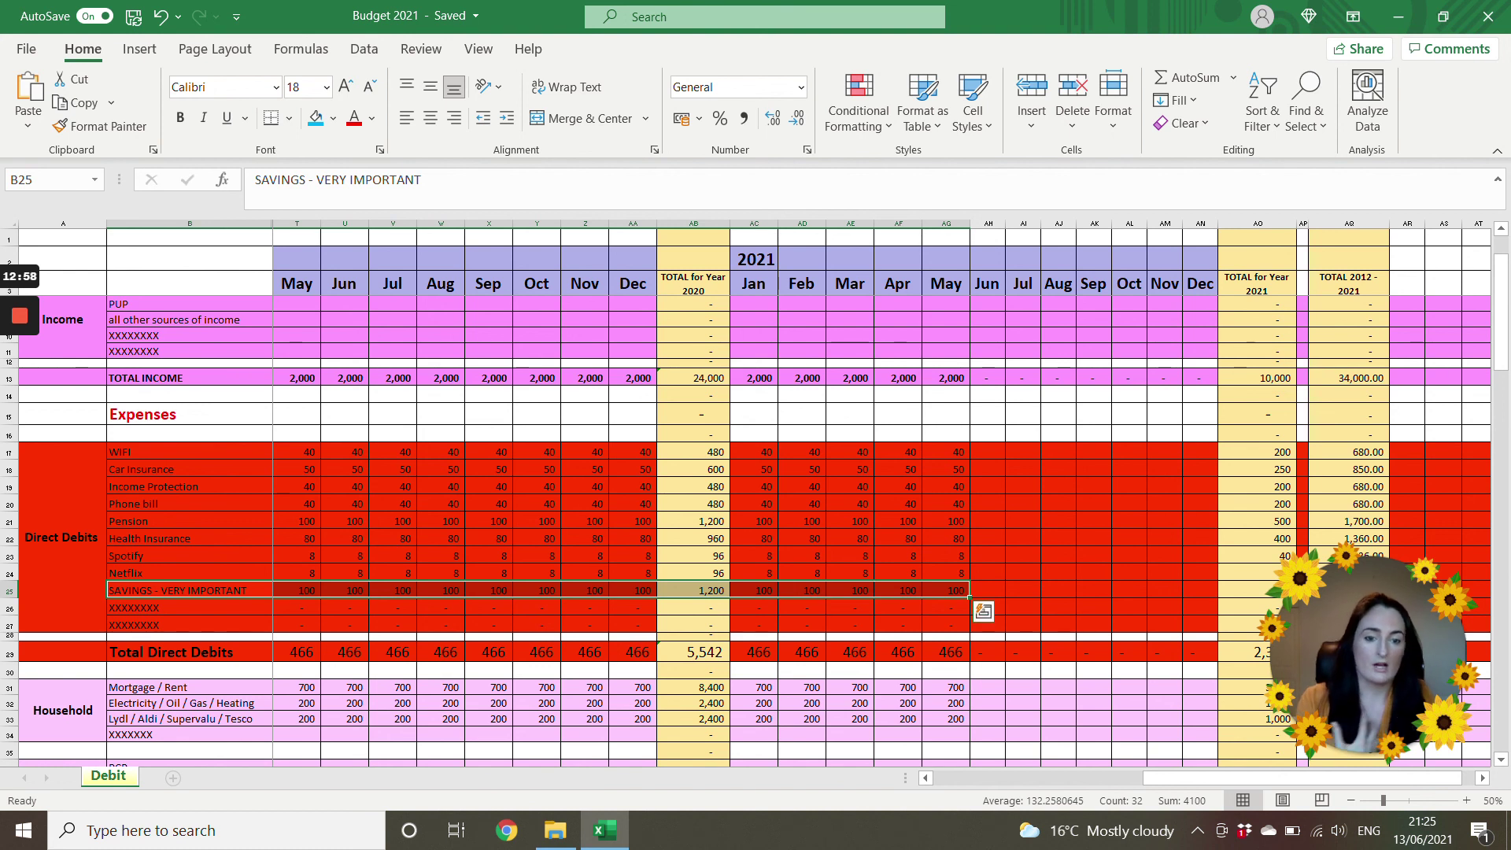
{"action": "left_click", "coordinate": [987, 590]}
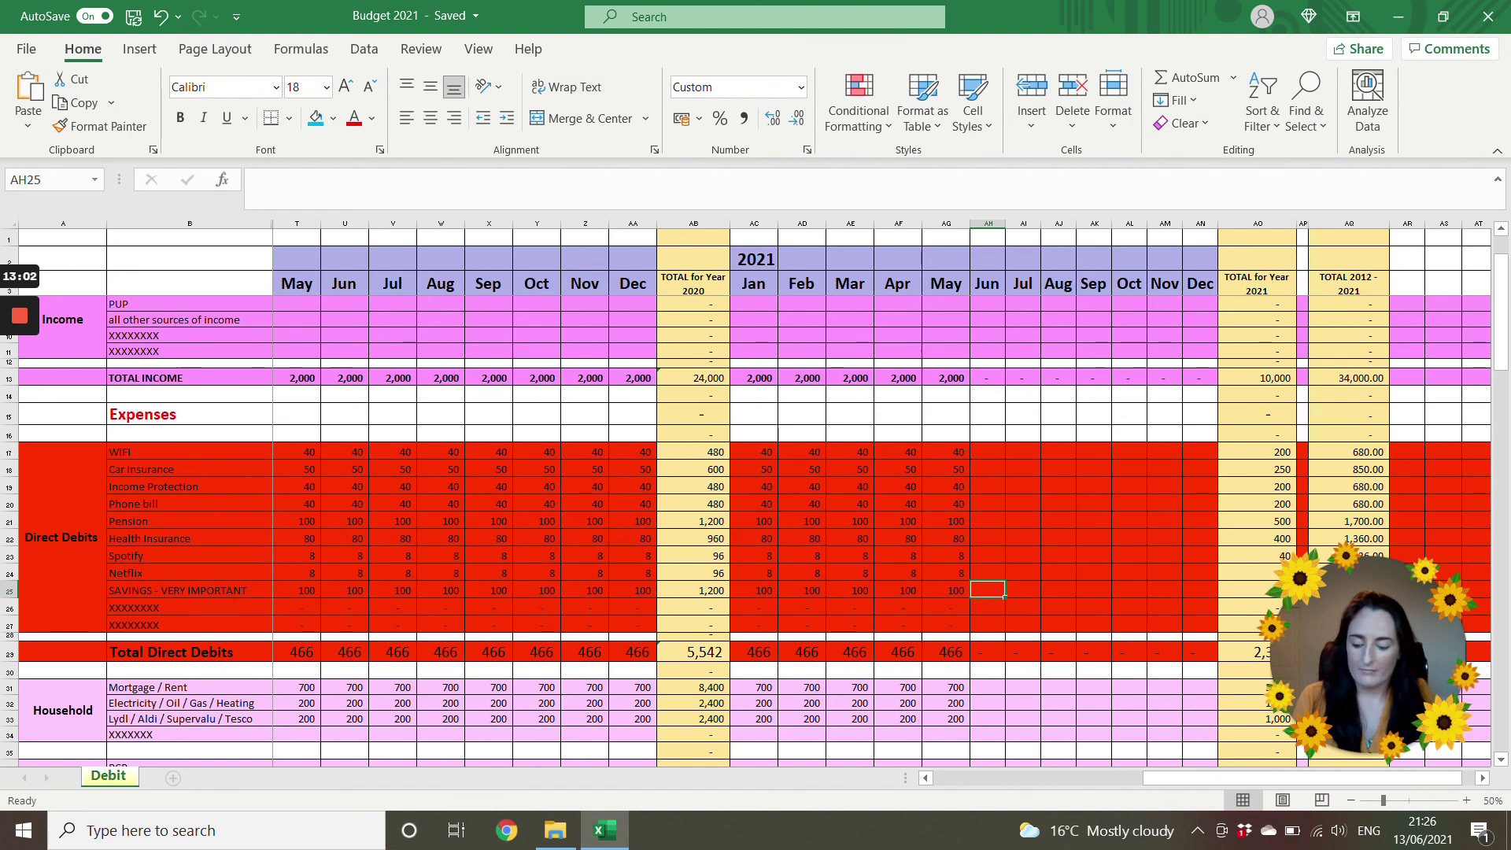
{"action": "mouse_move", "coordinate": [19, 316]}
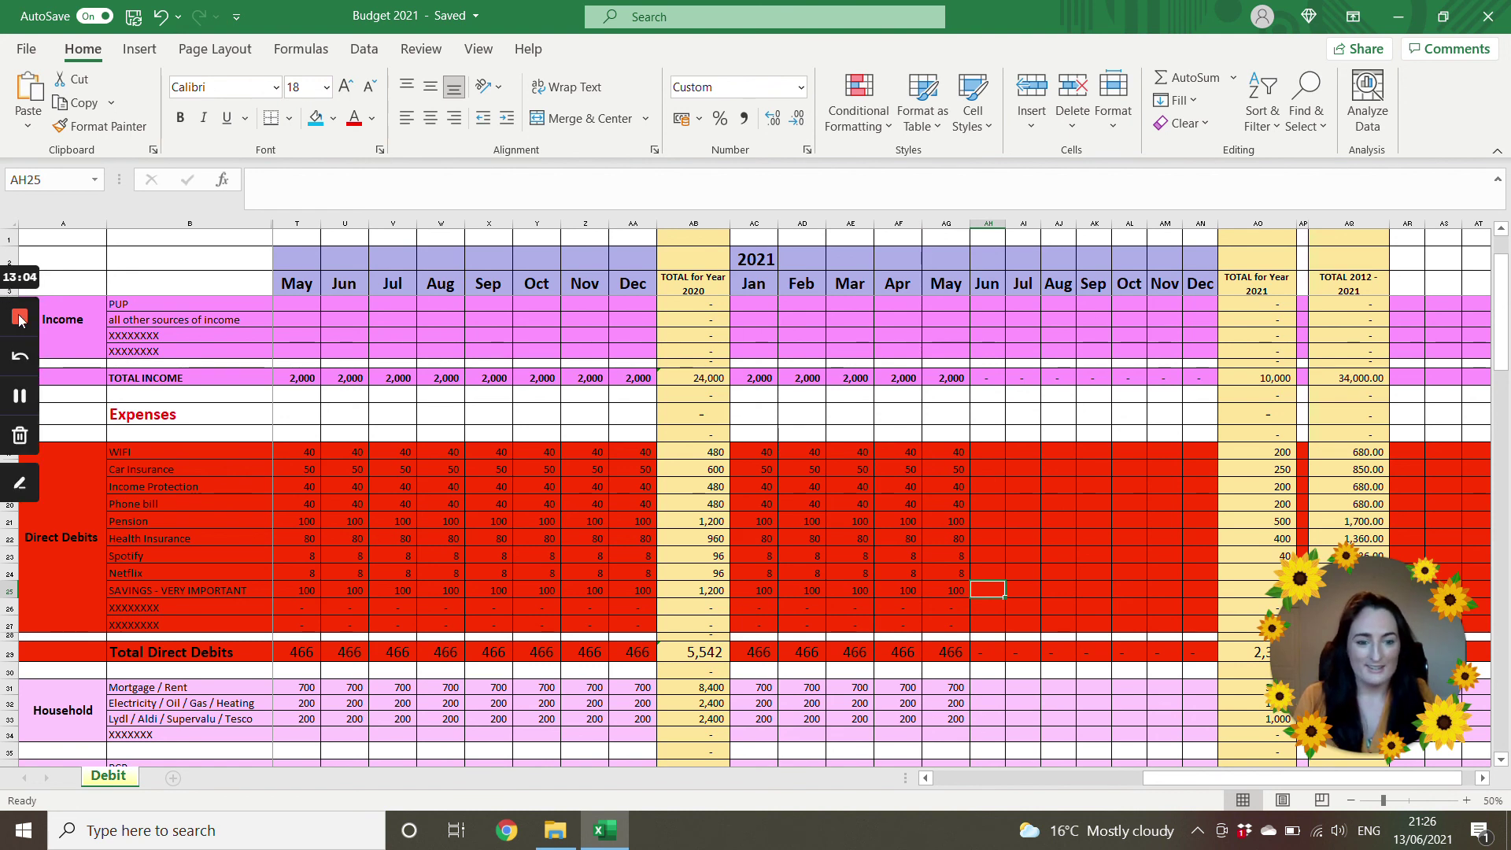